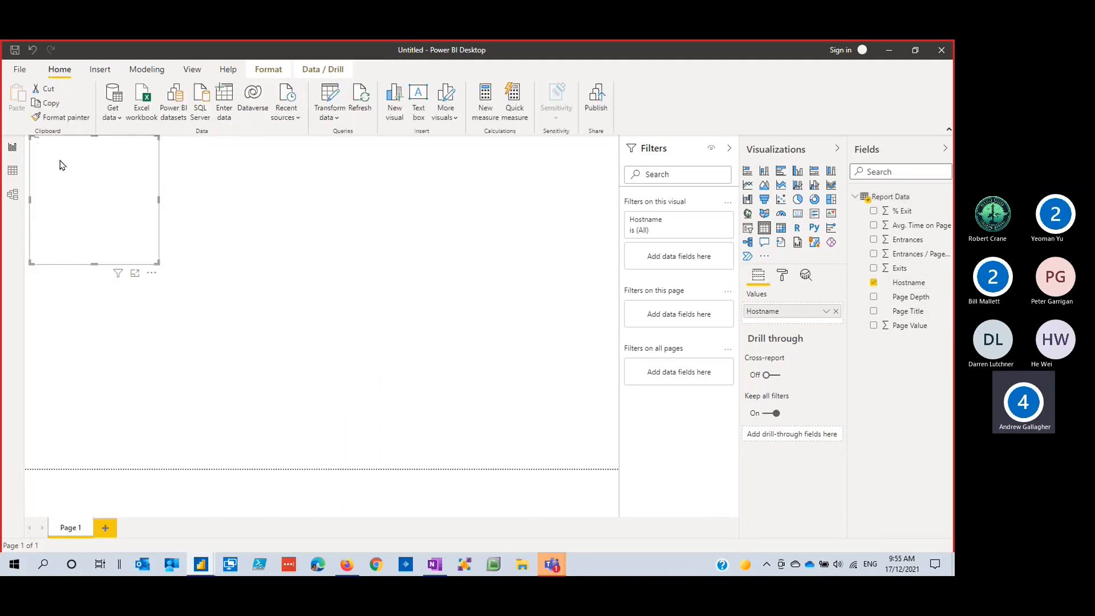
# Enlarge the Hostname table across the report page and add % Exit, Avg. Time on Page, Entrances, Entrances / Pageviews and Exits
pyautogui.moveTo(157, 261); pyautogui.dragTo(606, 453)
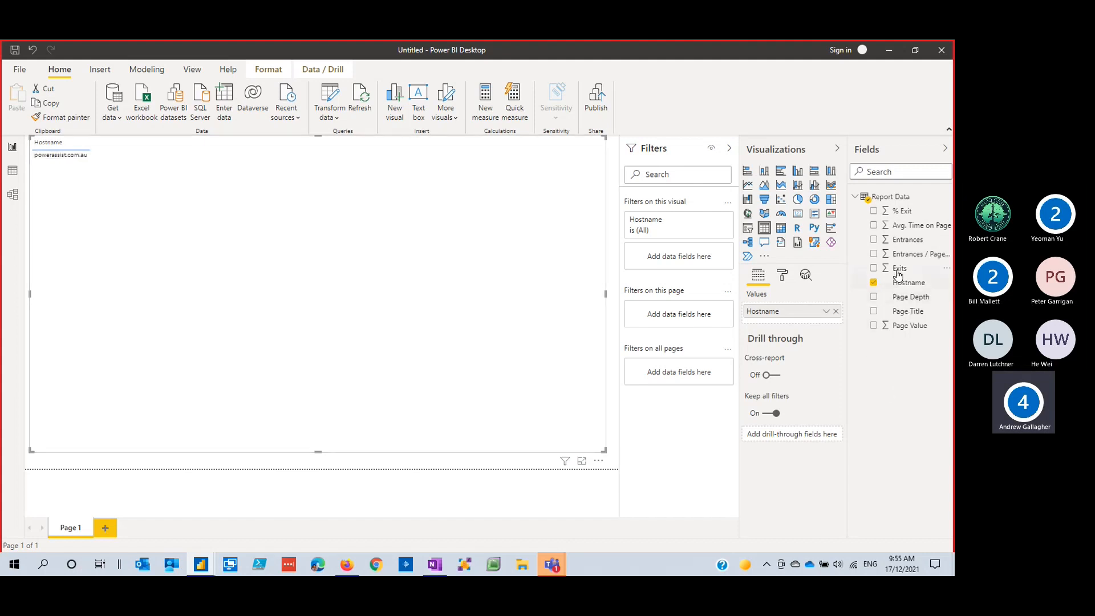
pyautogui.click(873, 212)
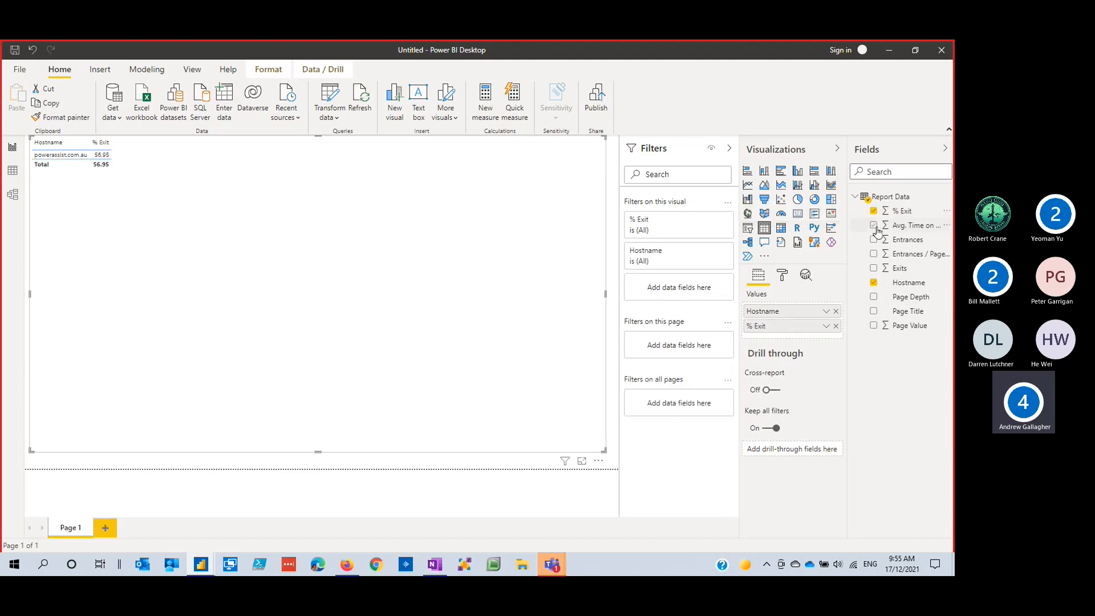
pyautogui.click(874, 226)
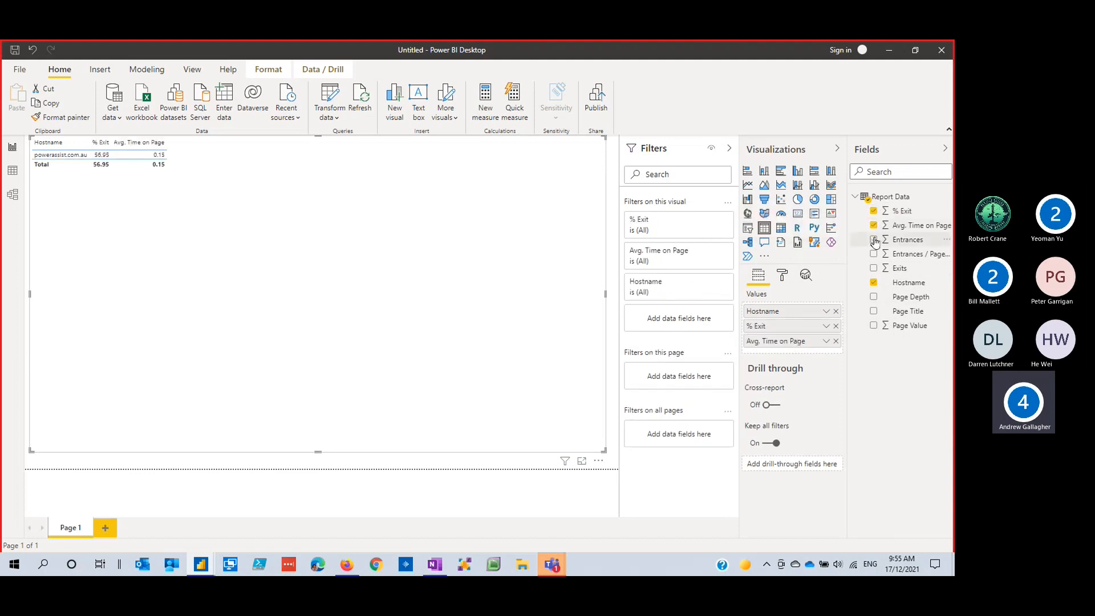
pyautogui.click(874, 240)
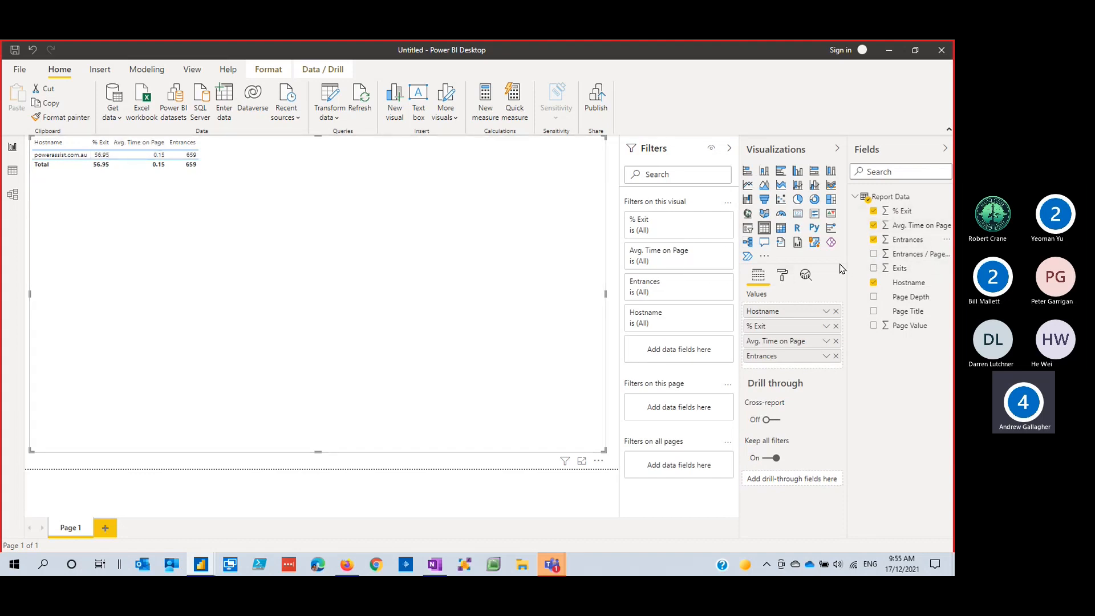
pyautogui.click(873, 254)
pyautogui.click(873, 268)
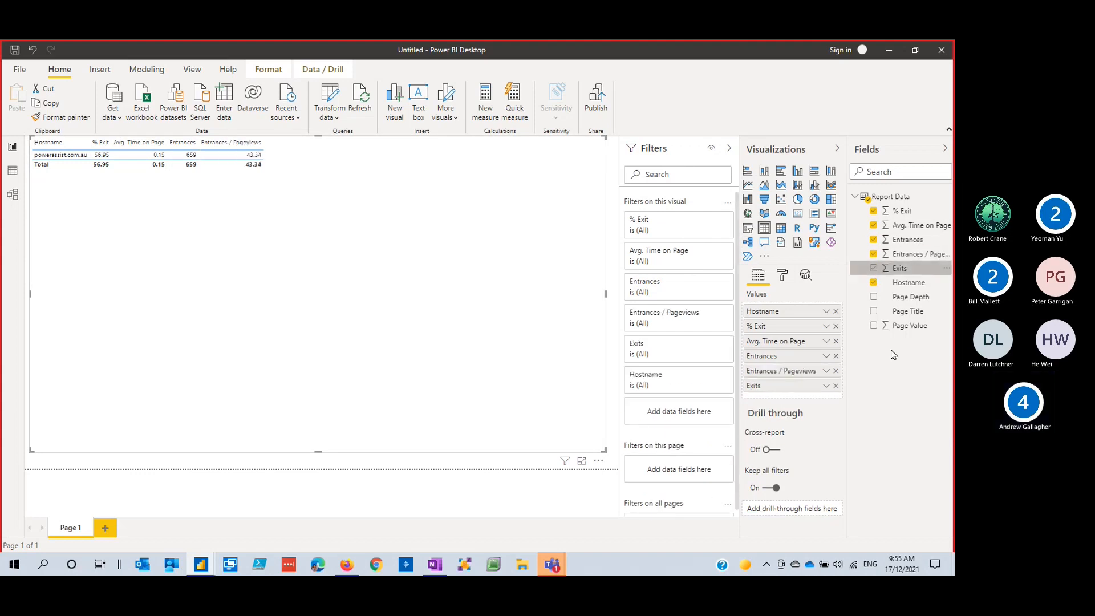
# Add Page Depth and Page Title to the table and look through its rows
pyautogui.click(872, 296)
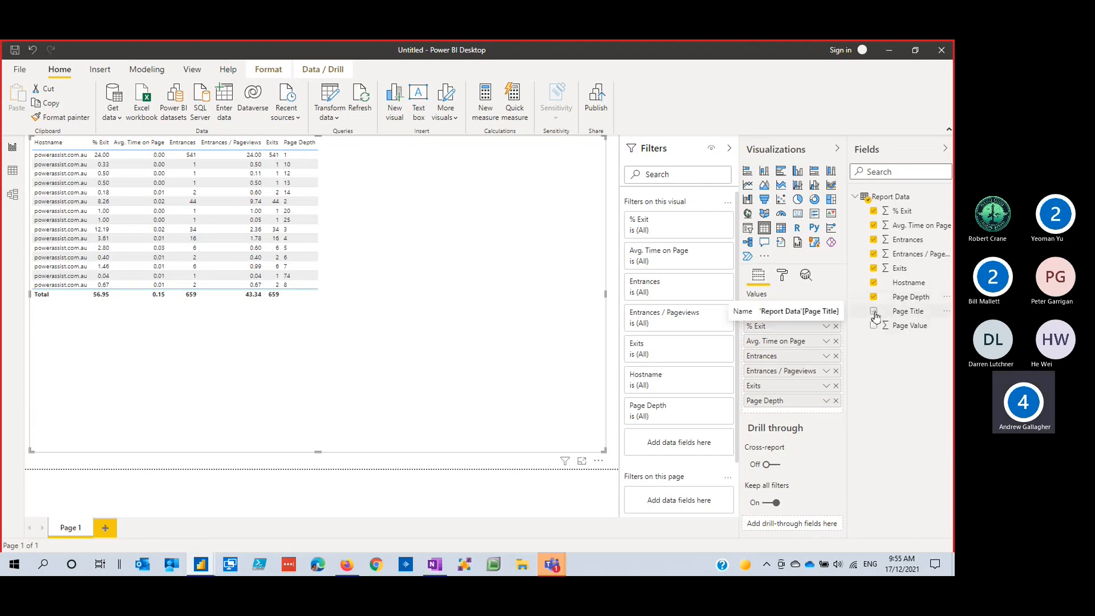
pyautogui.click(874, 313)
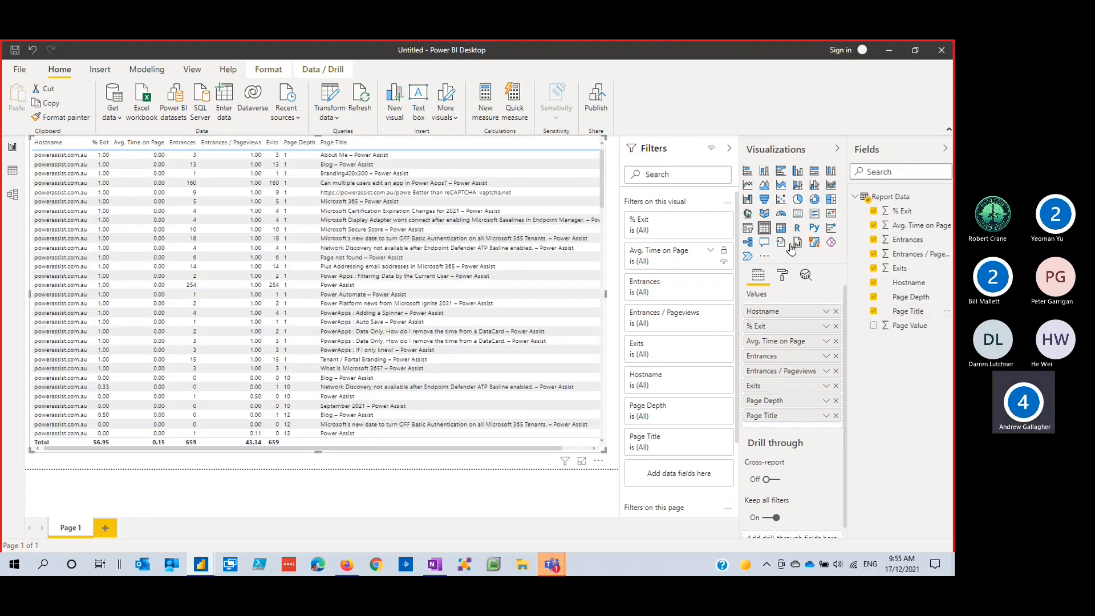
pyautogui.click(874, 312)
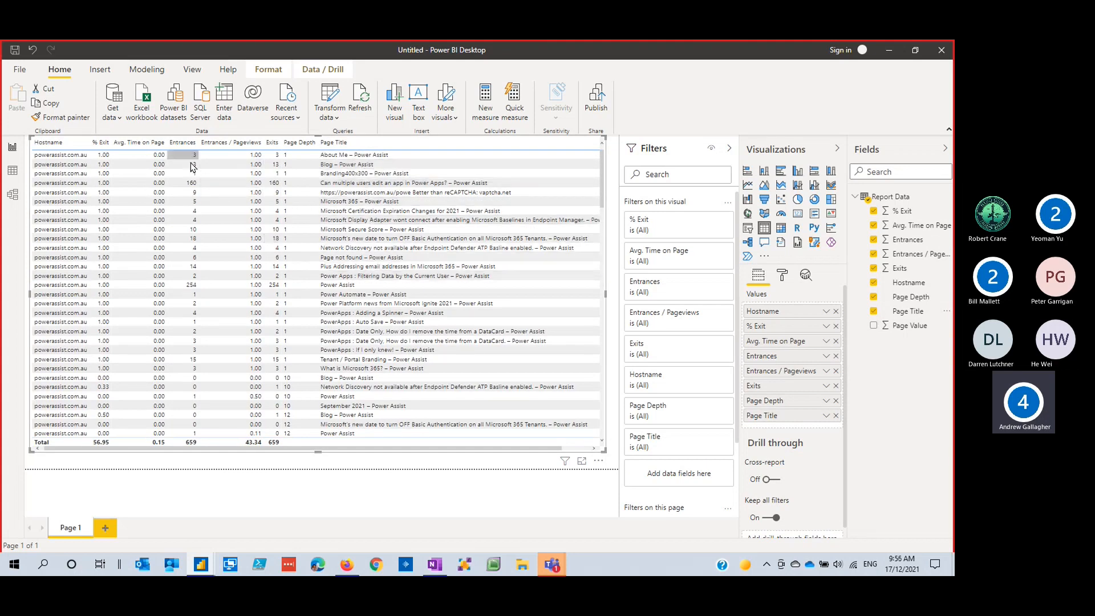
pyautogui.scroll(-3, 192, 268)
pyautogui.scroll(-15, 191, 269)
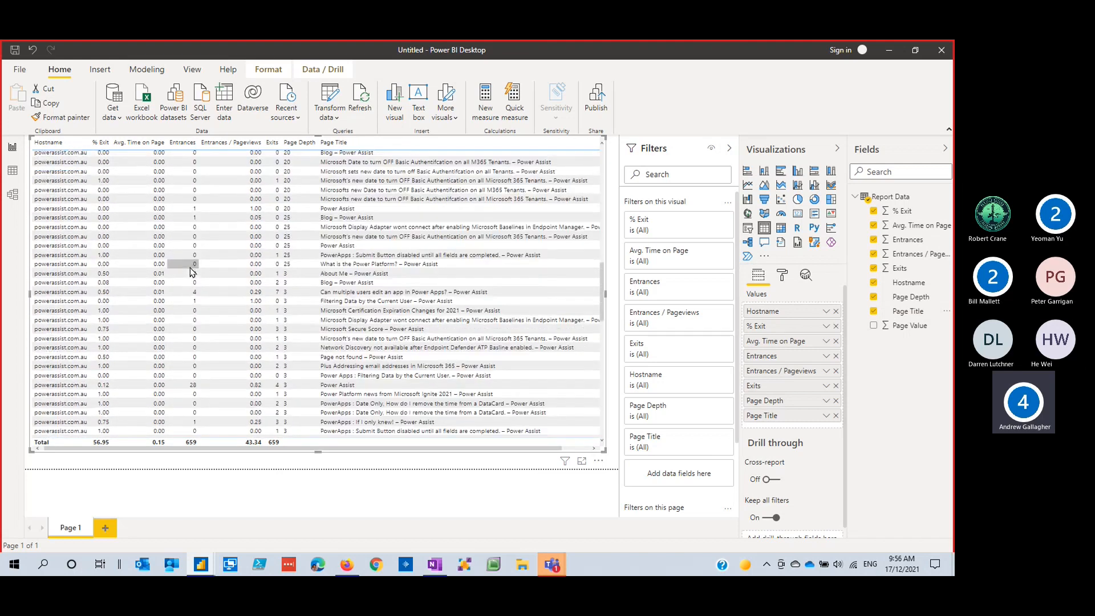
pyautogui.scroll(-15, 191, 272)
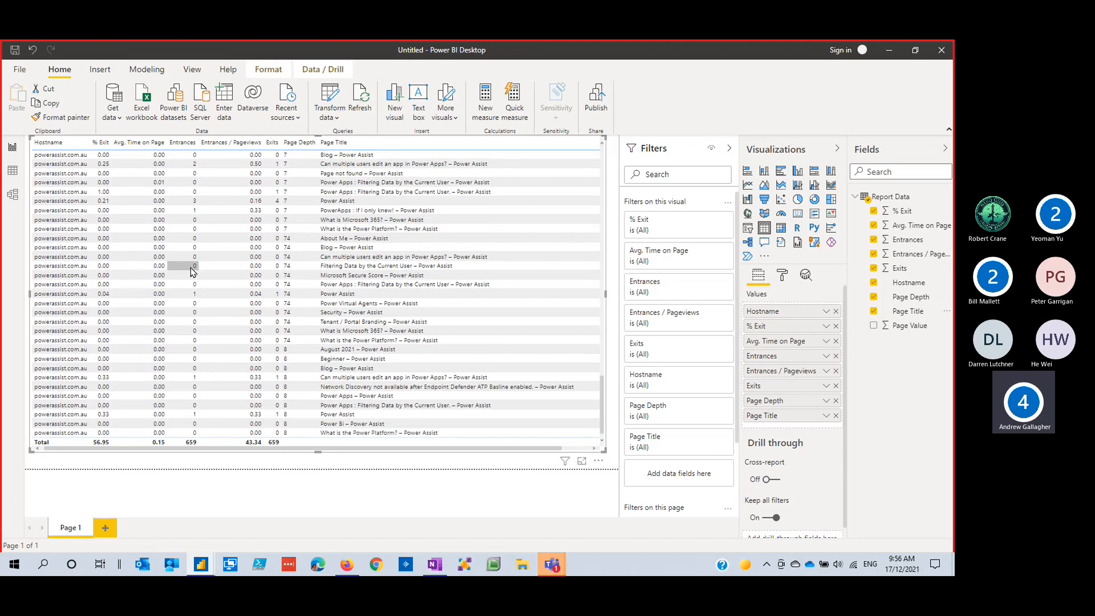
pyautogui.scroll(20, 192, 271)
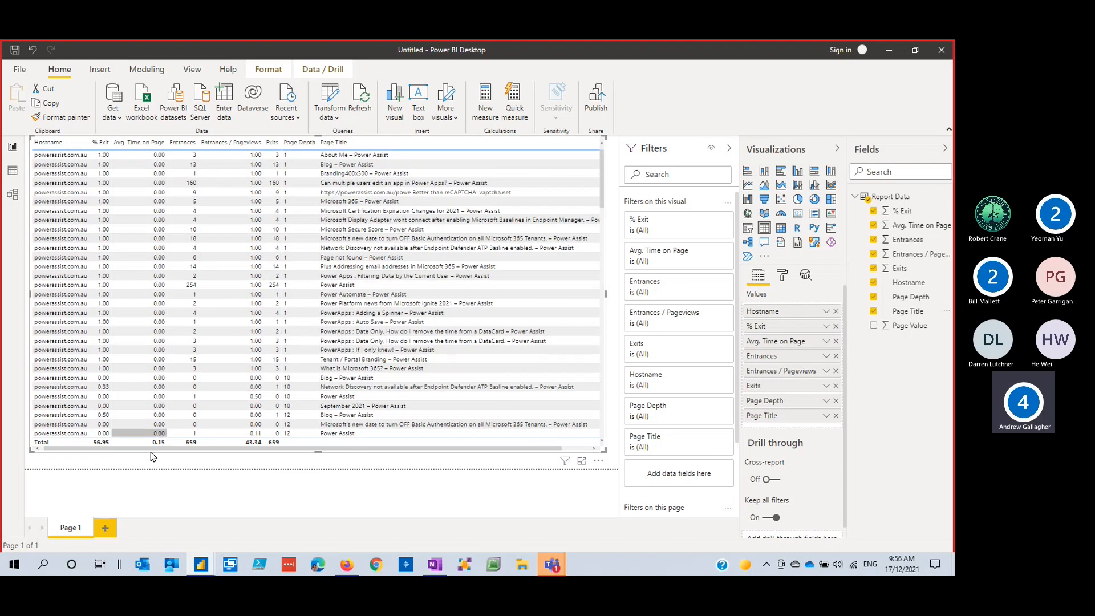
# Add a second report page and connect to Google Analytics as a new online services data source, accepting the third-party service notice
pyautogui.click(107, 528)
pyautogui.click(113, 114)
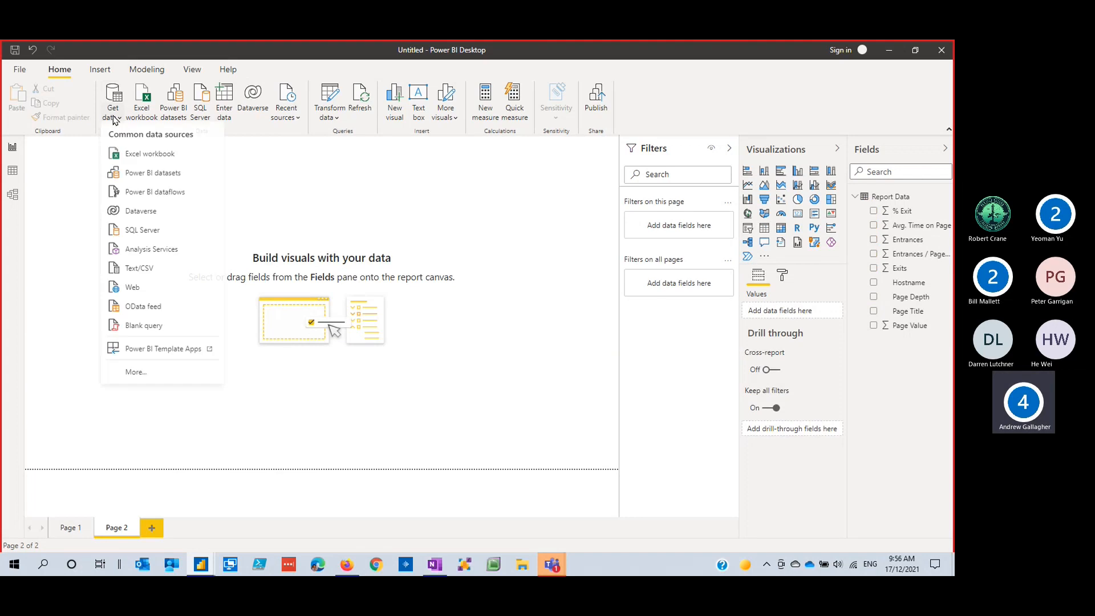
pyautogui.click(148, 373)
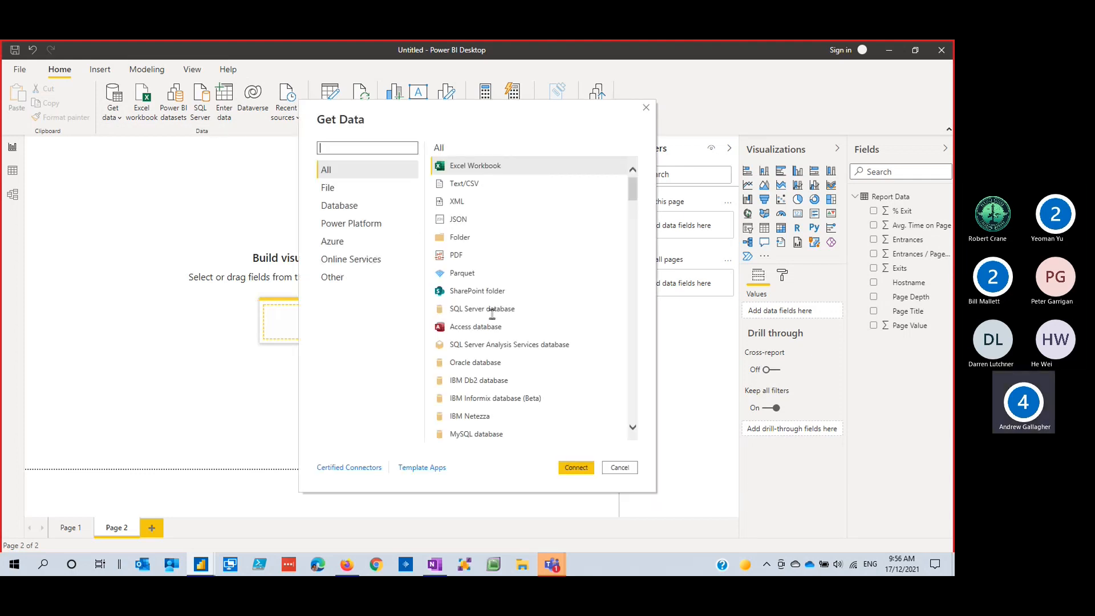
pyautogui.click(356, 260)
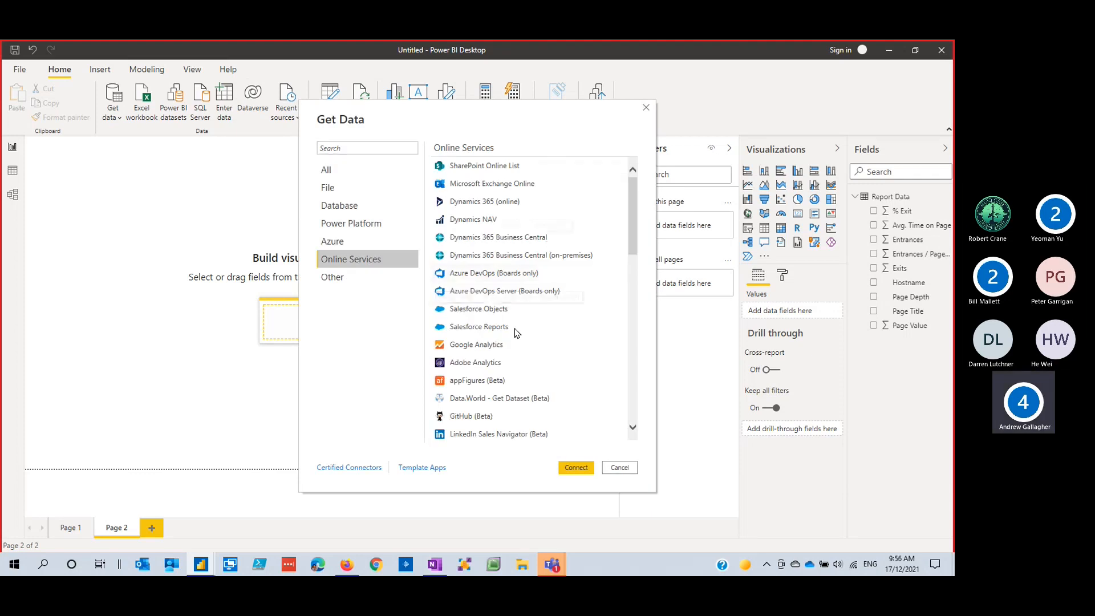
pyautogui.click(477, 345)
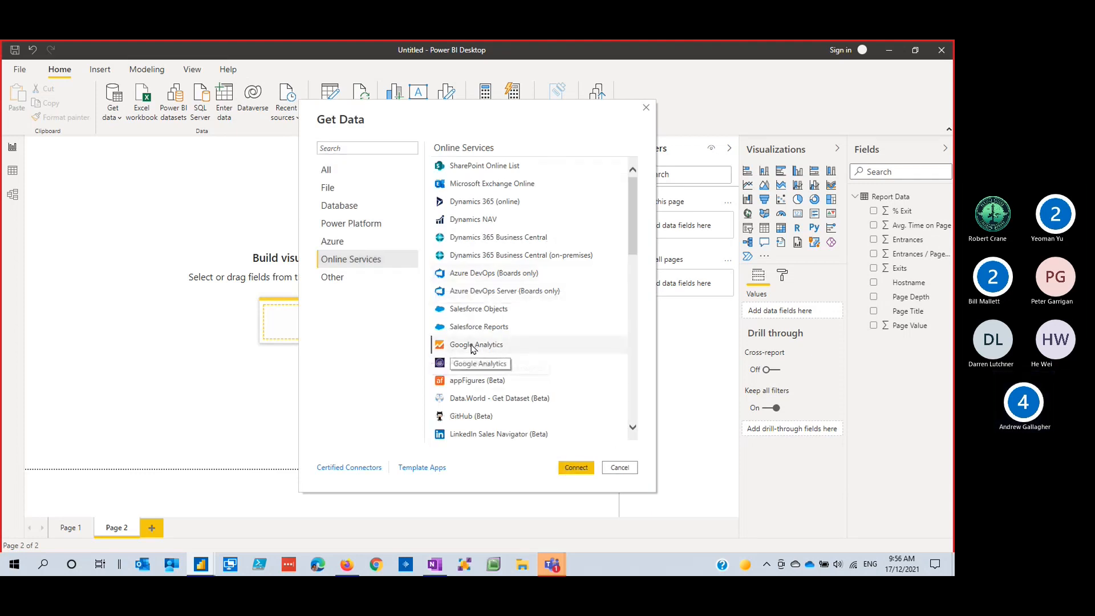
pyautogui.click(575, 466)
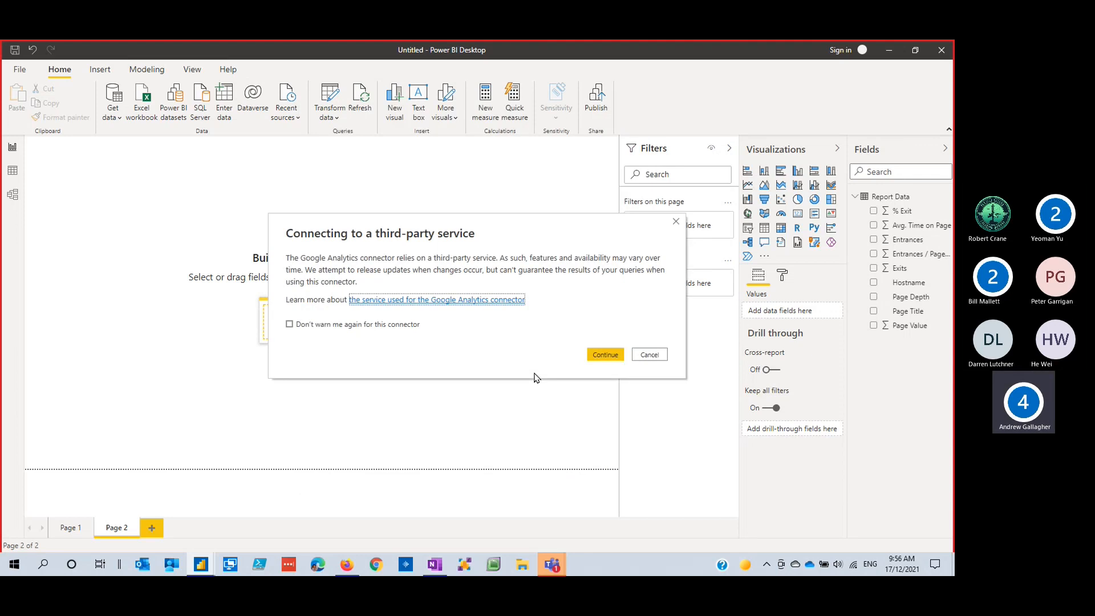
pyautogui.click(589, 355)
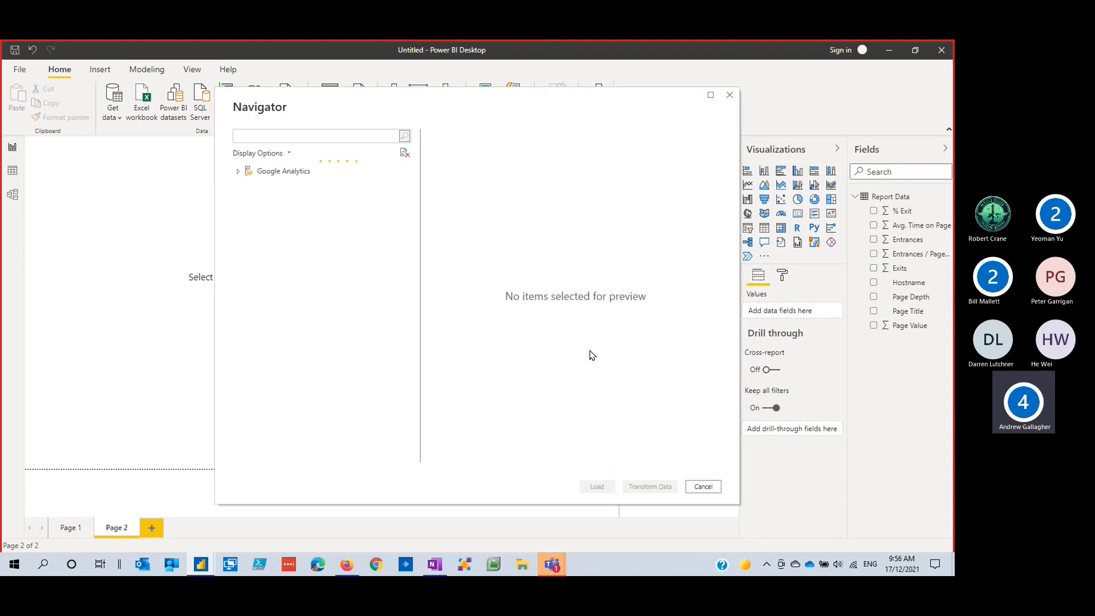
# Expand the Google Analytics tree through Gallagher Computing and Power Assist to the contents of All Web Site Data
pyautogui.click(245, 187)
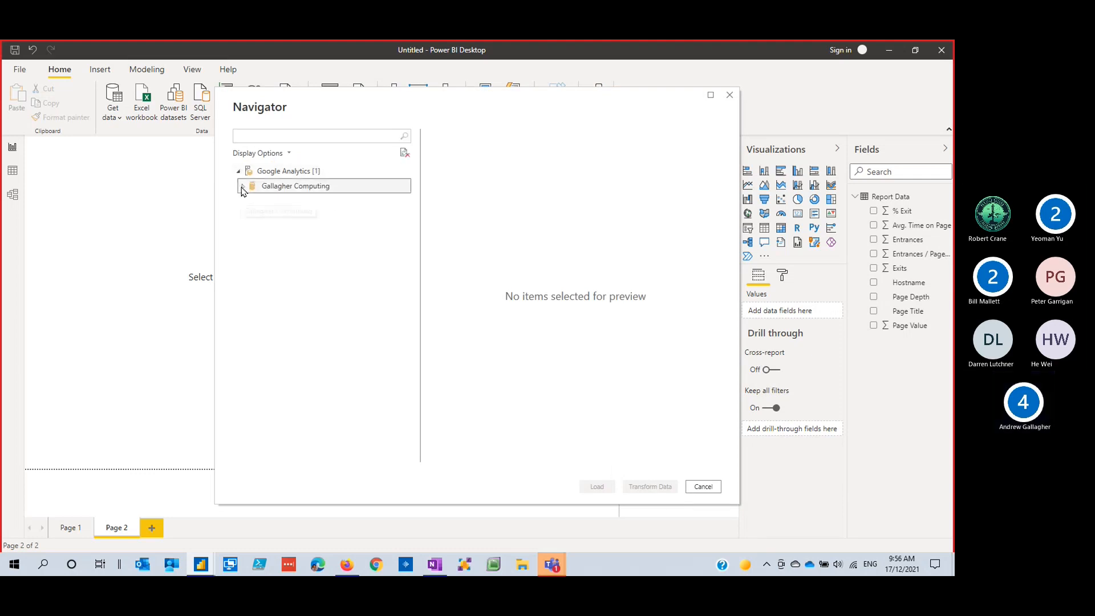
pyautogui.click(247, 201)
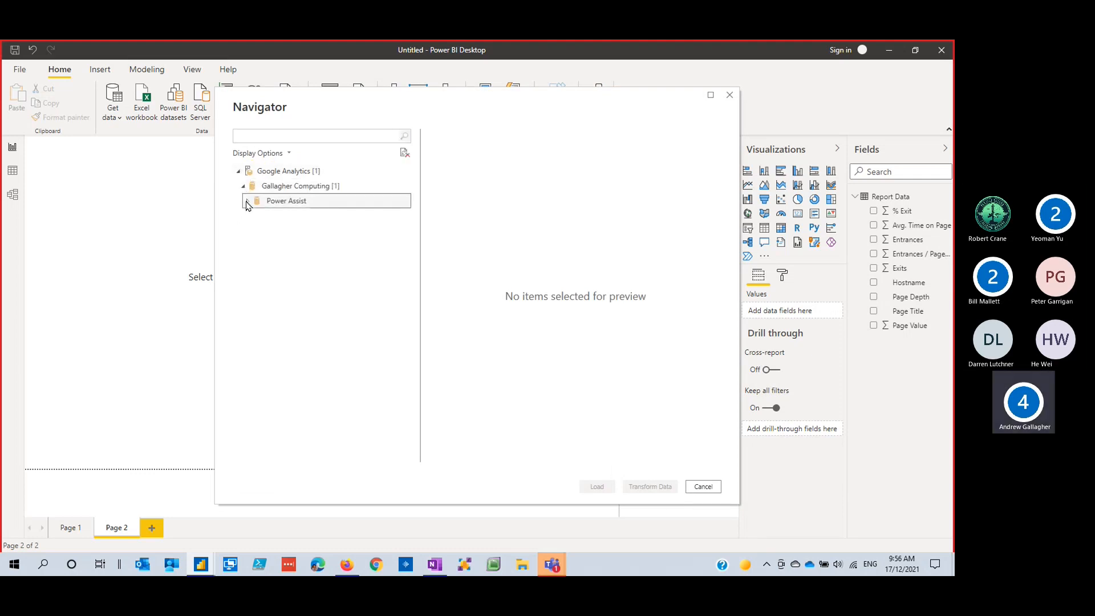
pyautogui.click(258, 216)
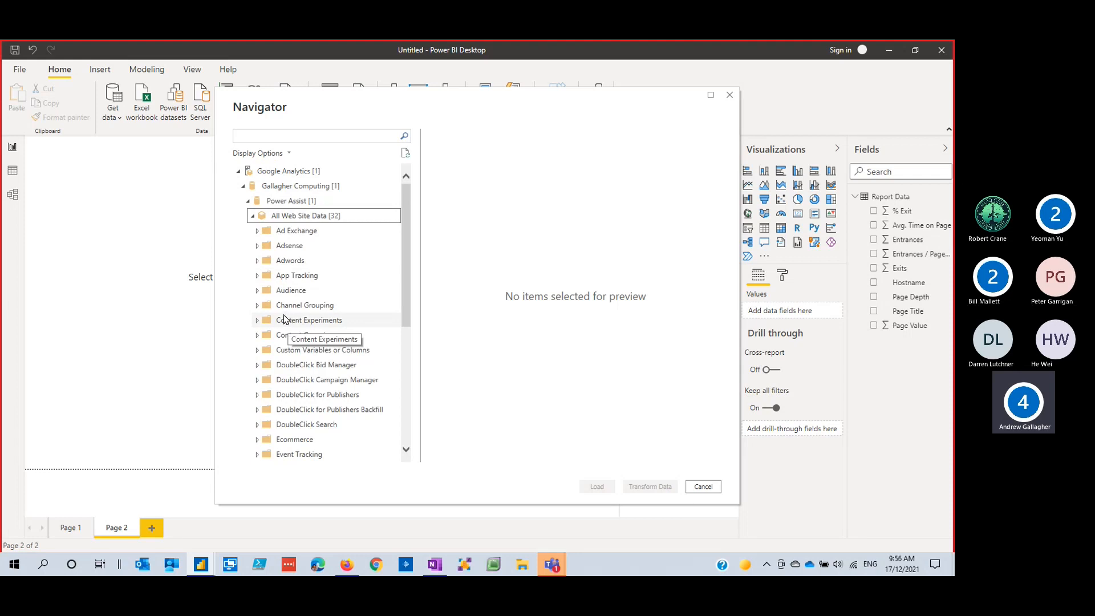
# Select the New Users and Users metrics from the User folder of All Web Site Data
pyautogui.scroll(-2, 284, 319)
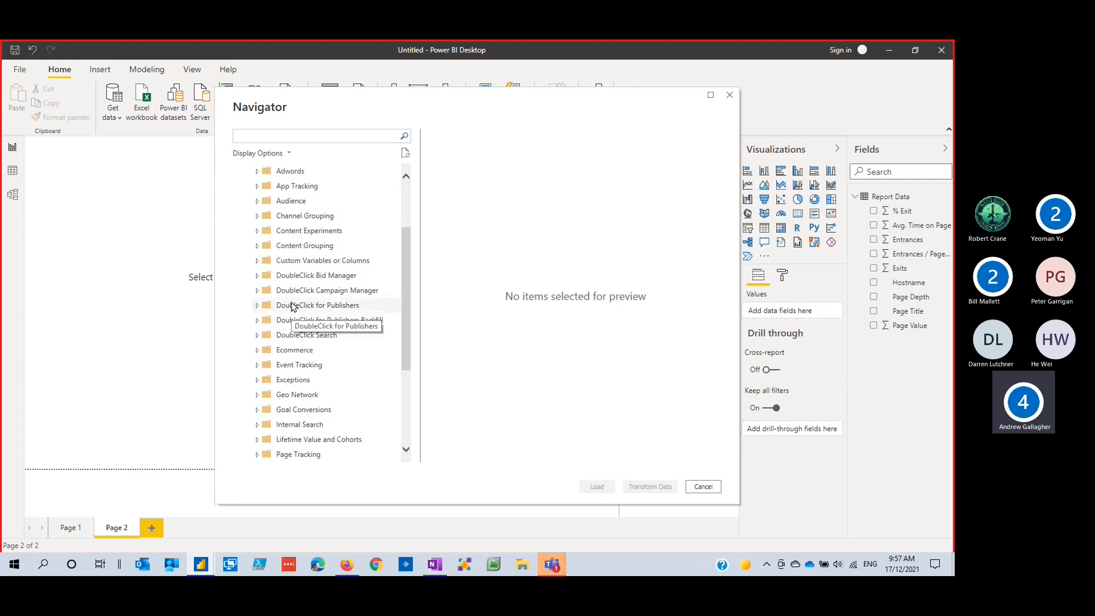
pyautogui.scroll(-4, 291, 308)
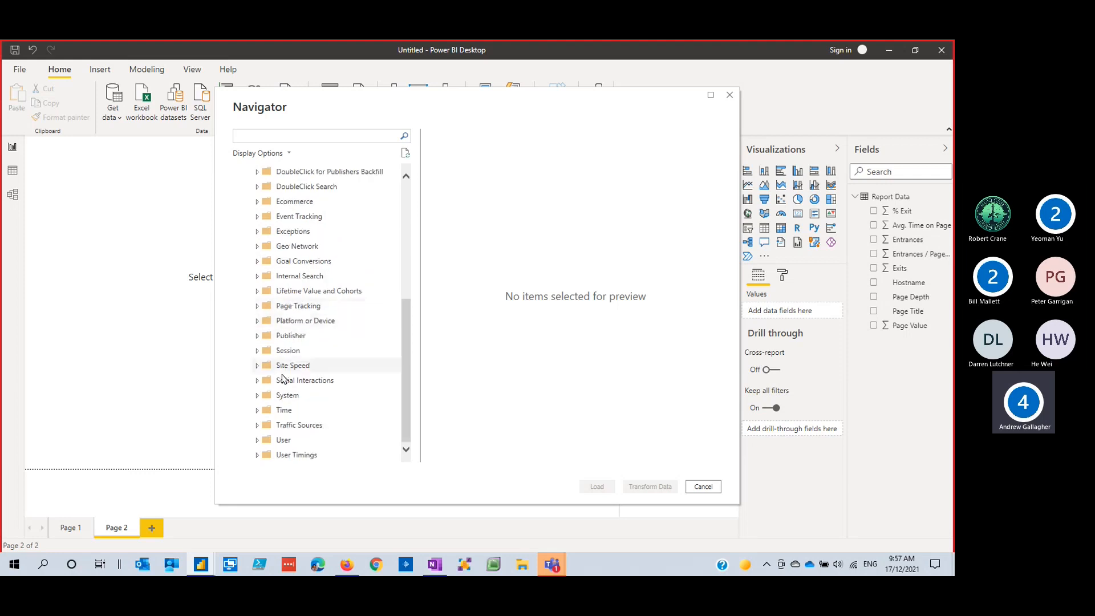
pyautogui.click(257, 439)
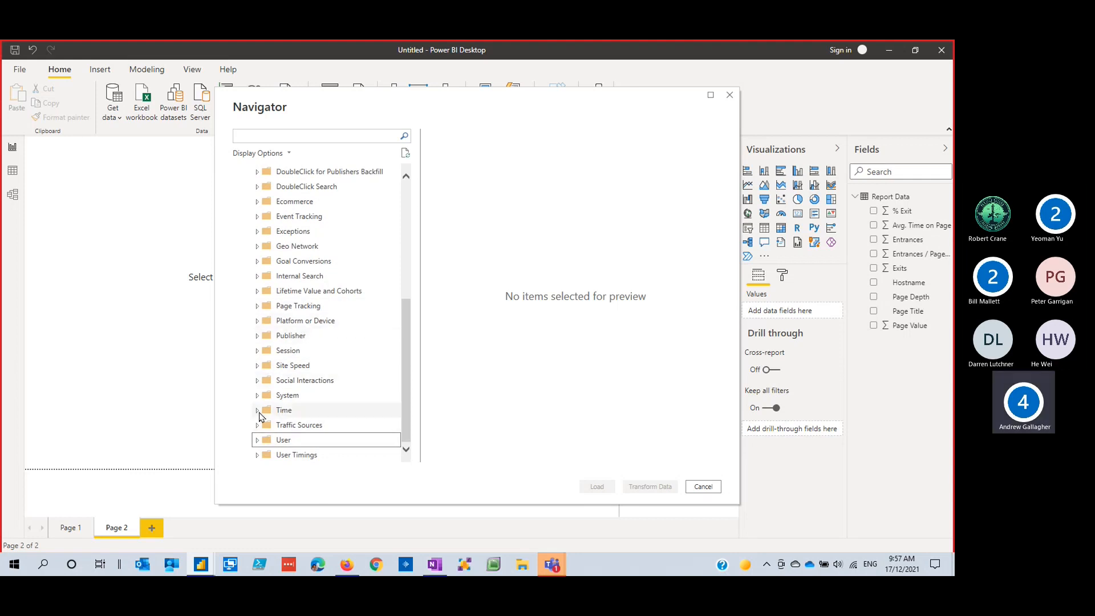
pyautogui.click(257, 441)
pyautogui.scroll(-4, 291, 388)
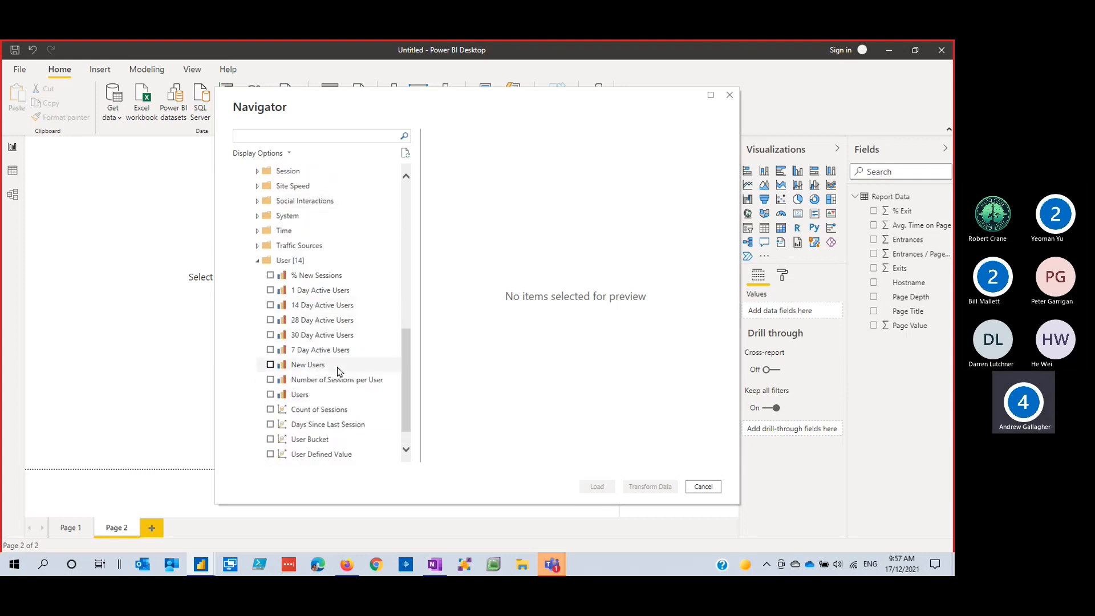
pyautogui.click(270, 365)
pyautogui.click(270, 394)
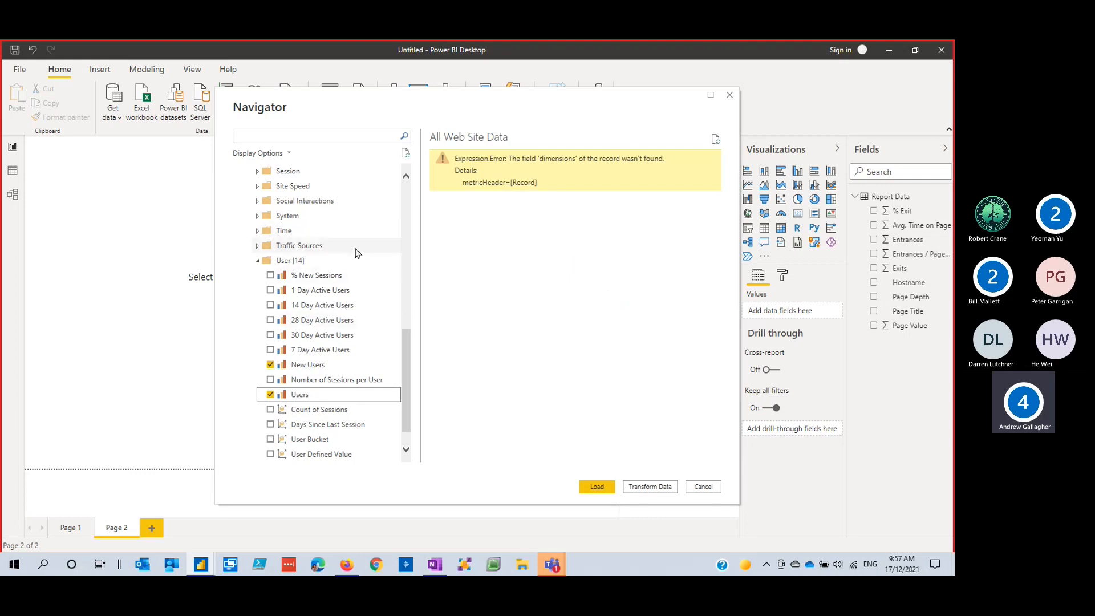
# Select City and Country from the Geo Network folder and load the chosen fields into the report
pyautogui.scroll(2, 337, 234)
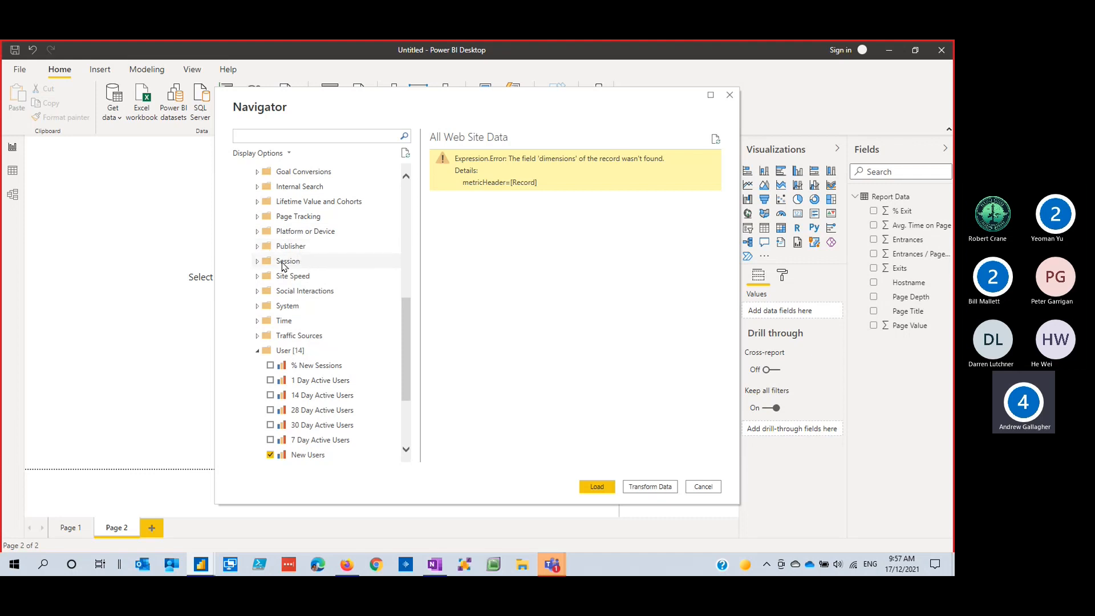
pyautogui.scroll(2, 281, 261)
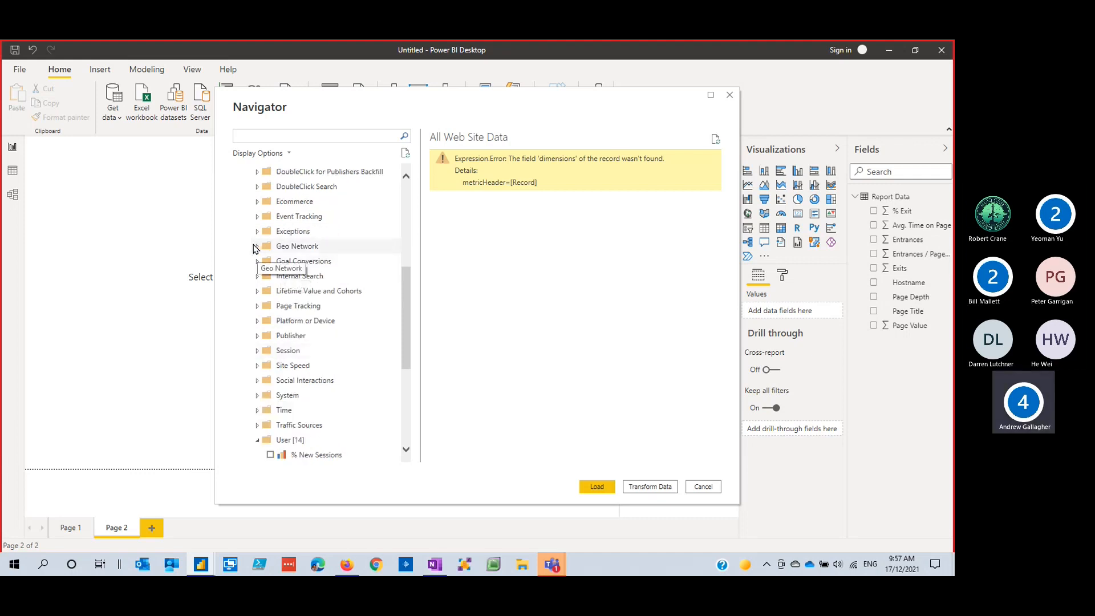
pyautogui.click(257, 247)
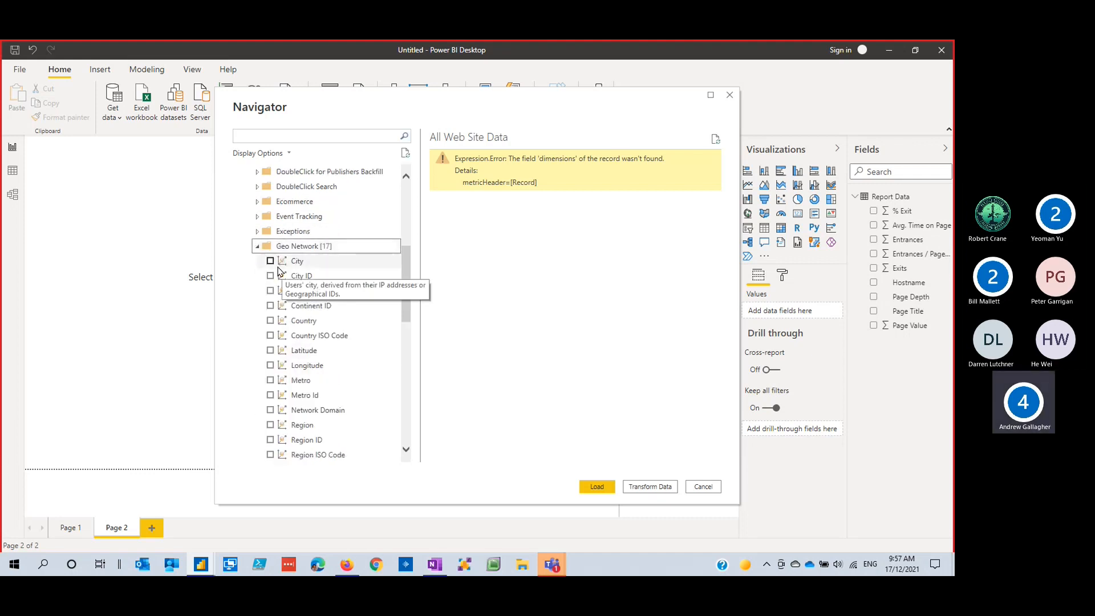
pyautogui.click(270, 260)
pyautogui.click(270, 320)
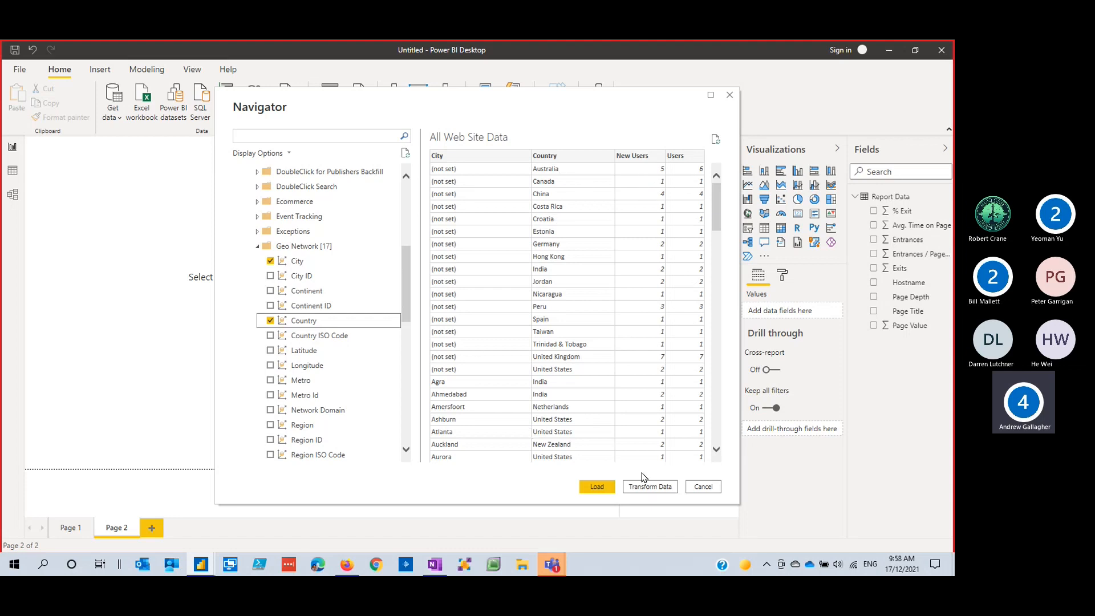
pyautogui.click(597, 486)
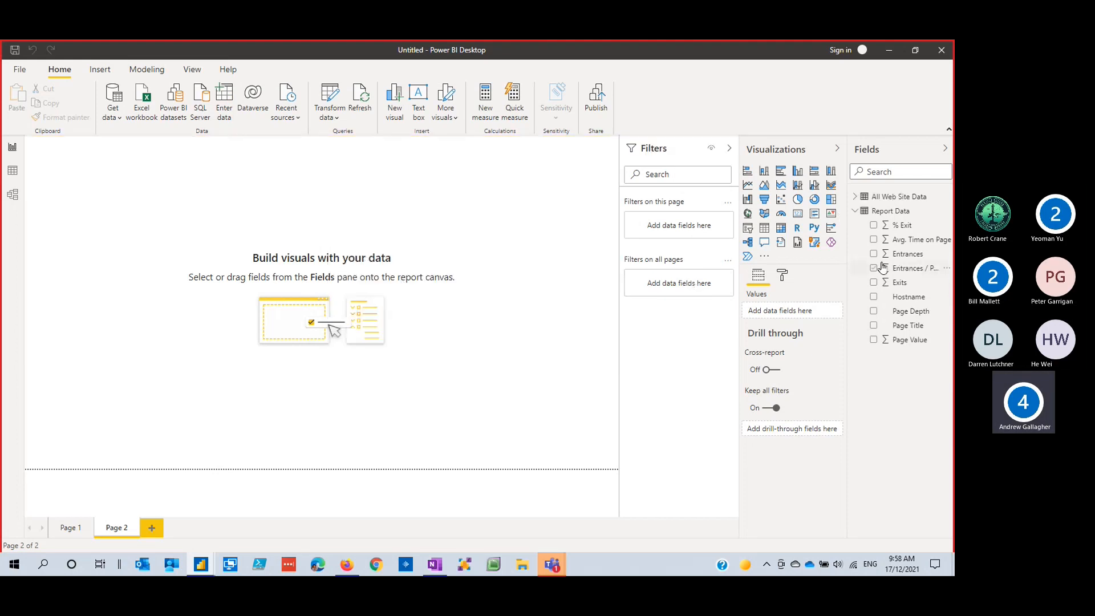
# Expand the All Web Site Data table and rename it to Single Data
pyautogui.click(854, 197)
pyautogui.click(946, 200)
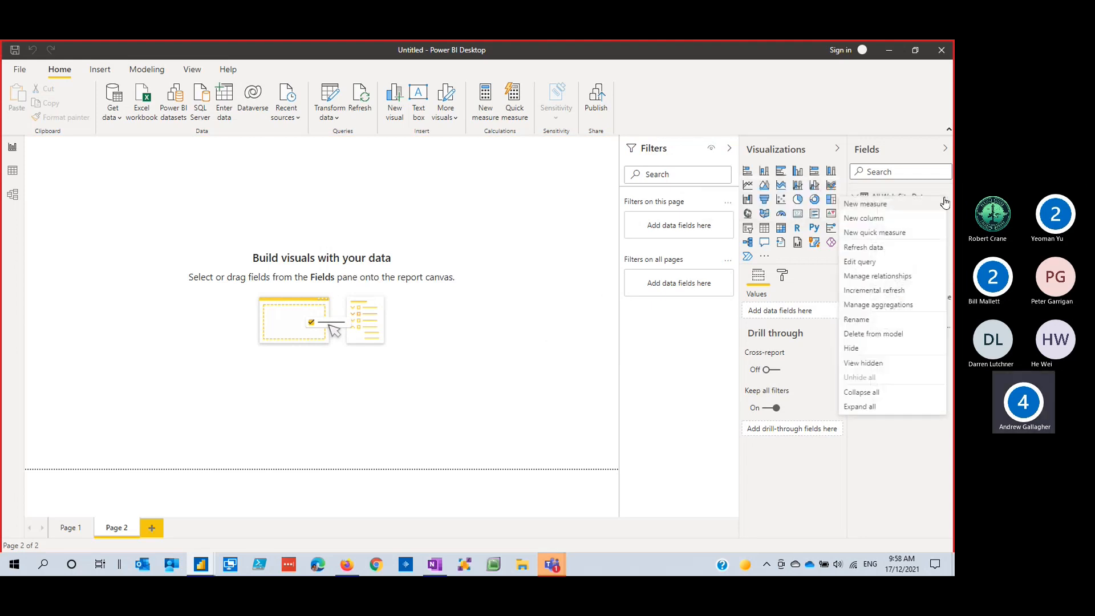
pyautogui.click(882, 318)
pyautogui.write('Sin')
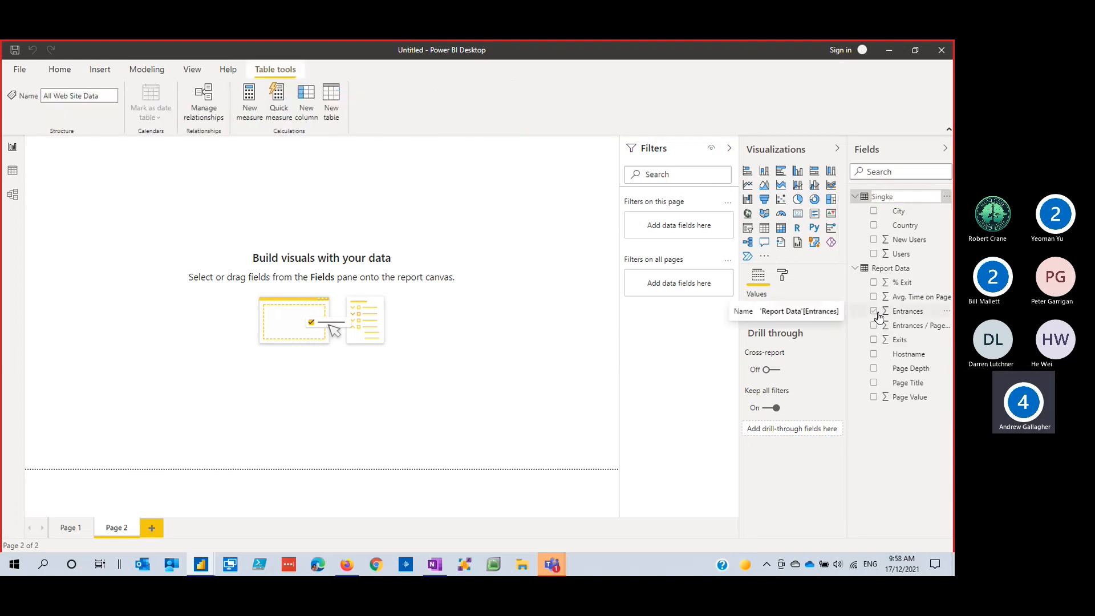
pyautogui.write('gke')
pyautogui.press('BackSpace')
pyautogui.press('BackSpace')
pyautogui.press('BackSpace')
pyautogui.write('gle D')
pyautogui.press('Return')
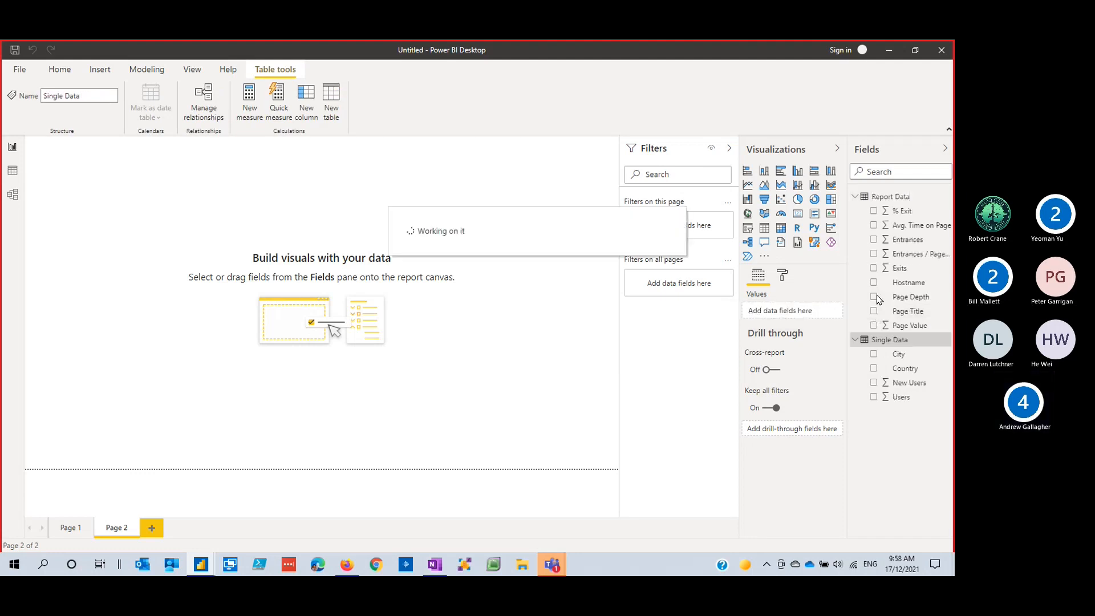
# Insert an empty pie chart on Page 2 and enlarge it to cover most of the page
pyautogui.click(797, 200)
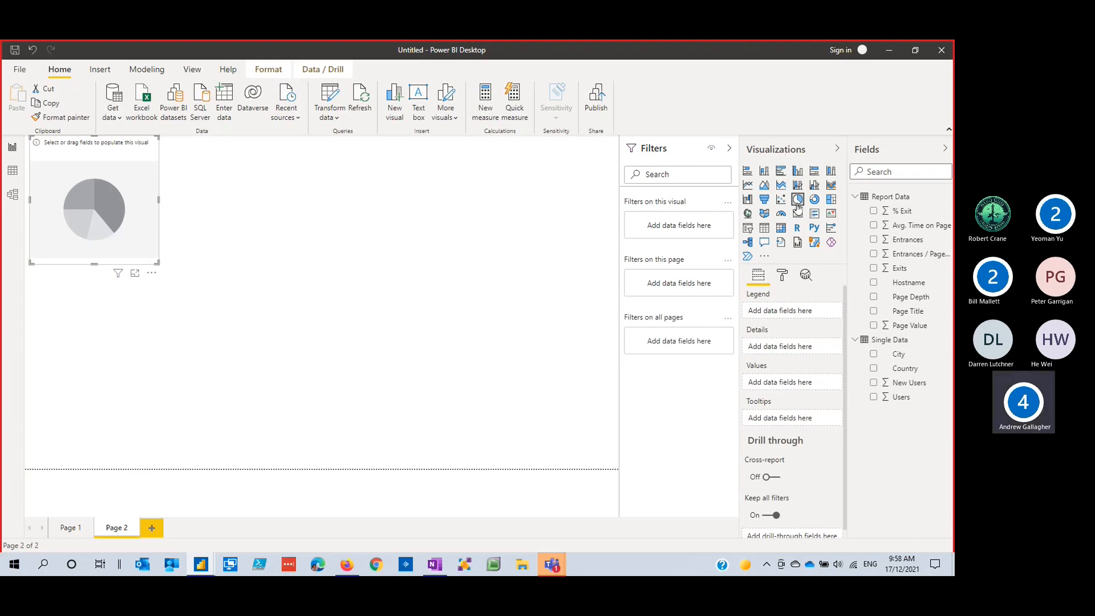
pyautogui.moveTo(158, 263); pyautogui.dragTo(568, 390)
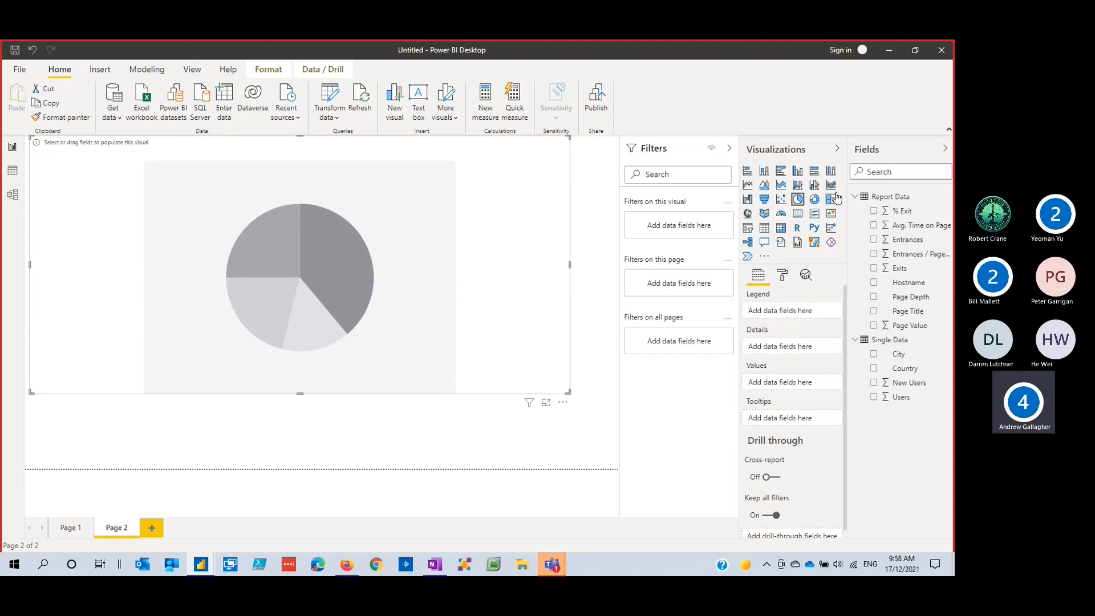
# Populate the pie chart from Single Data with Users as values and Country, City and New Users as legend levels
pyautogui.click(854, 197)
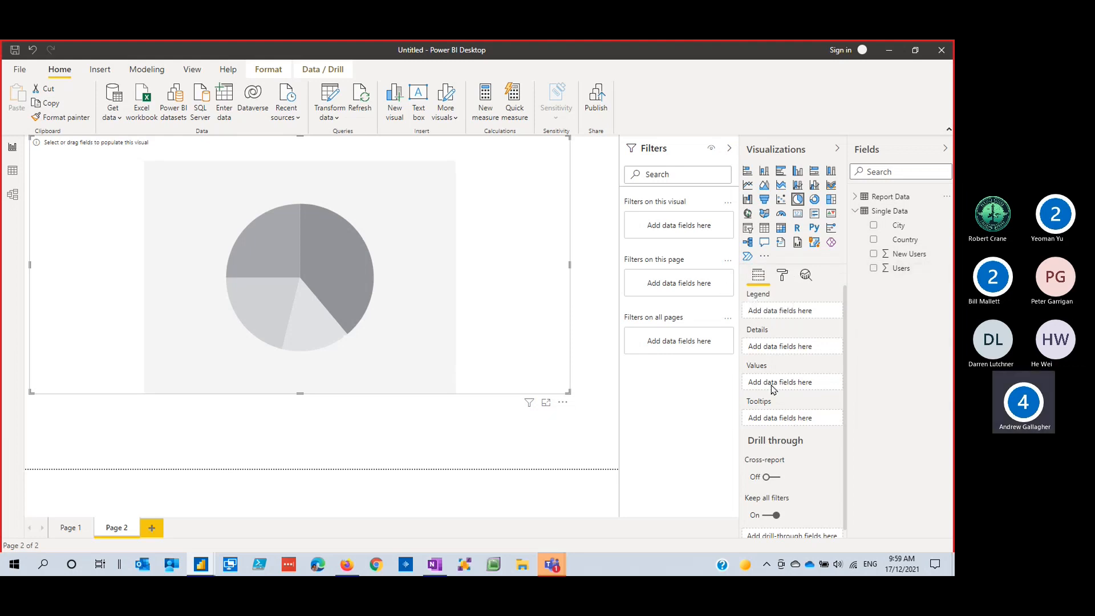
pyautogui.moveTo(899, 268); pyautogui.dragTo(792, 389)
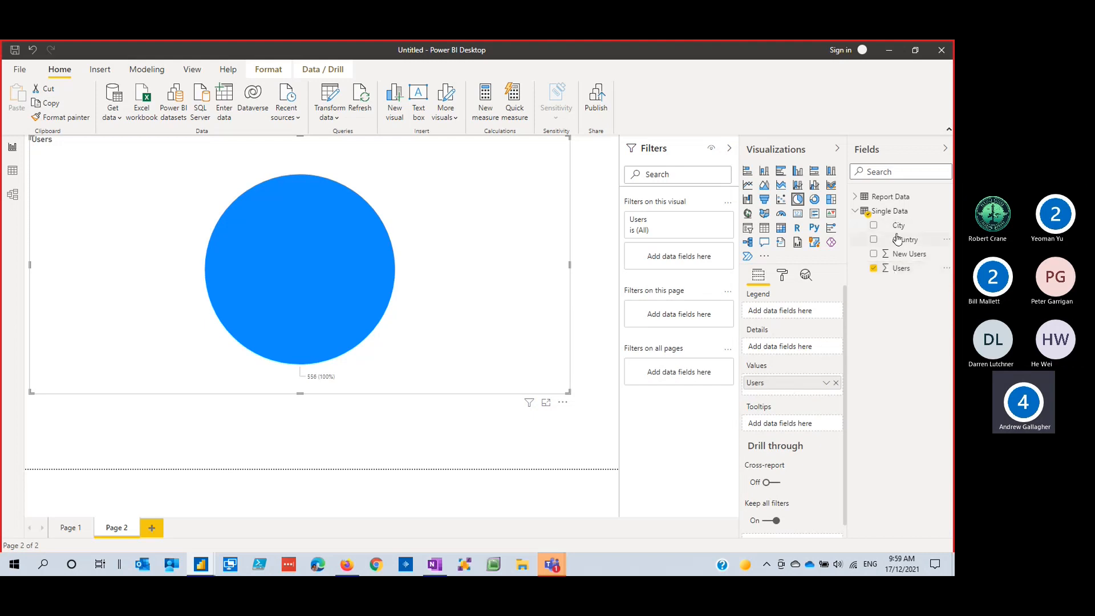
pyautogui.moveTo(899, 240); pyautogui.dragTo(791, 309)
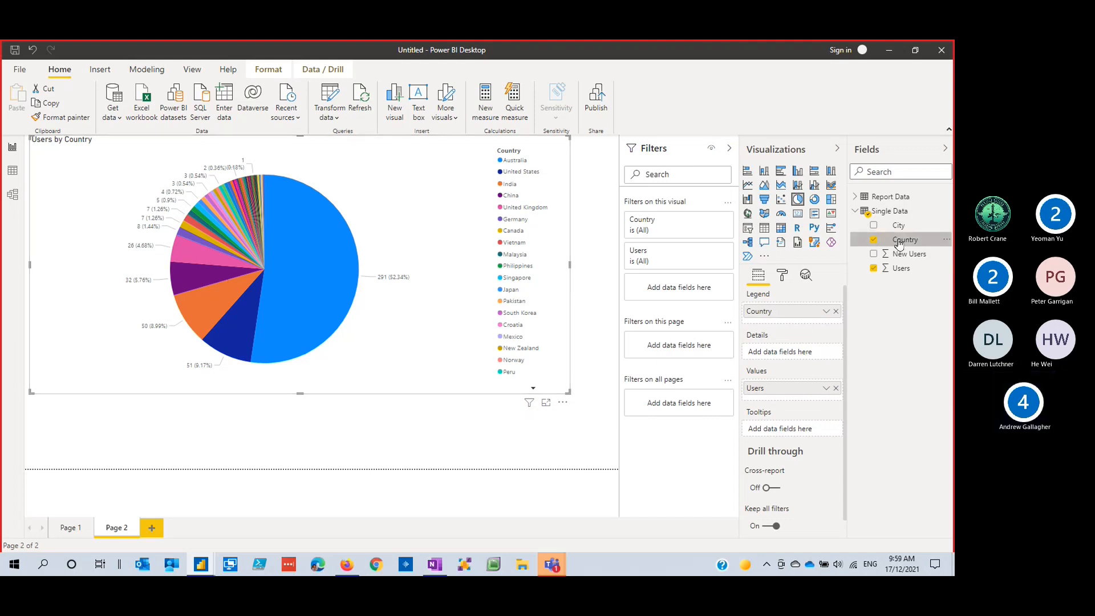
pyautogui.moveTo(899, 231); pyautogui.dragTo(809, 320)
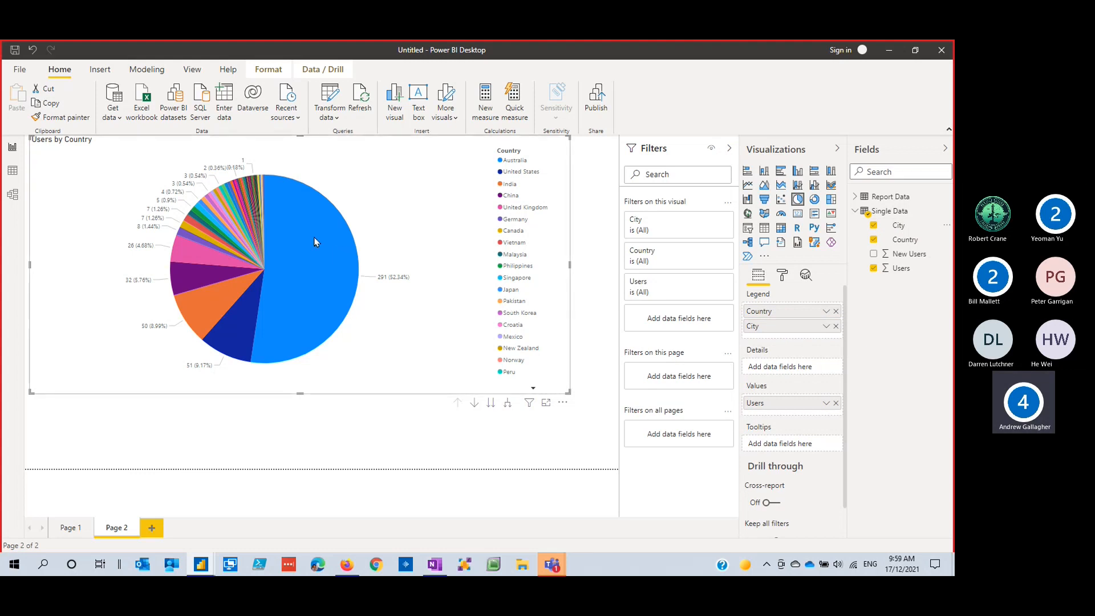
pyautogui.moveTo(919, 259); pyautogui.dragTo(806, 335)
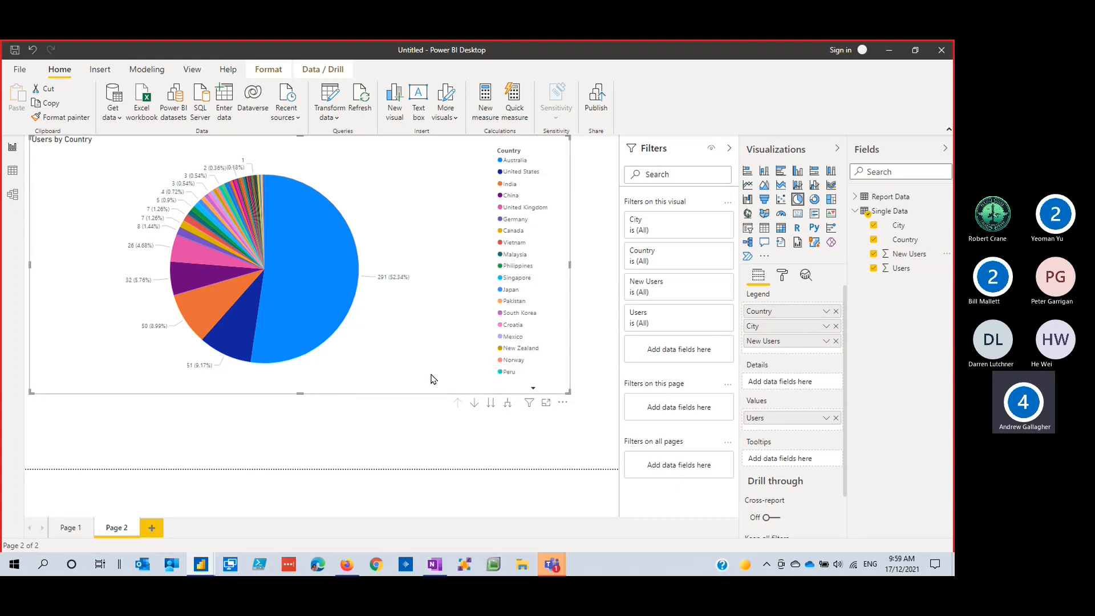
# Expand the pie chart's hierarchy through City and New Users, and drill back up to Country
pyautogui.click(507, 405)
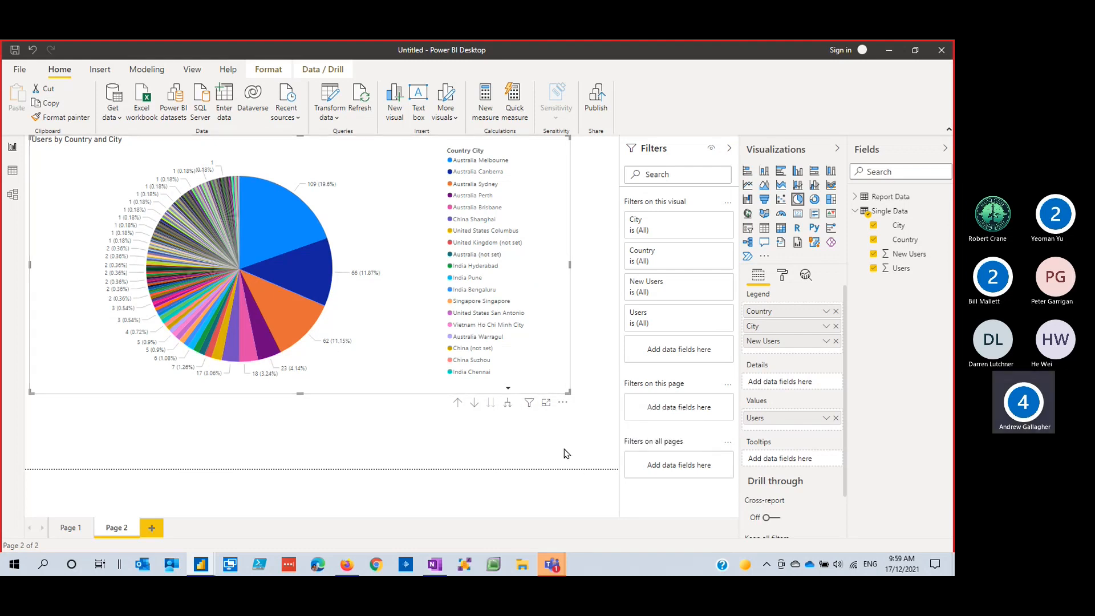
pyautogui.click(508, 403)
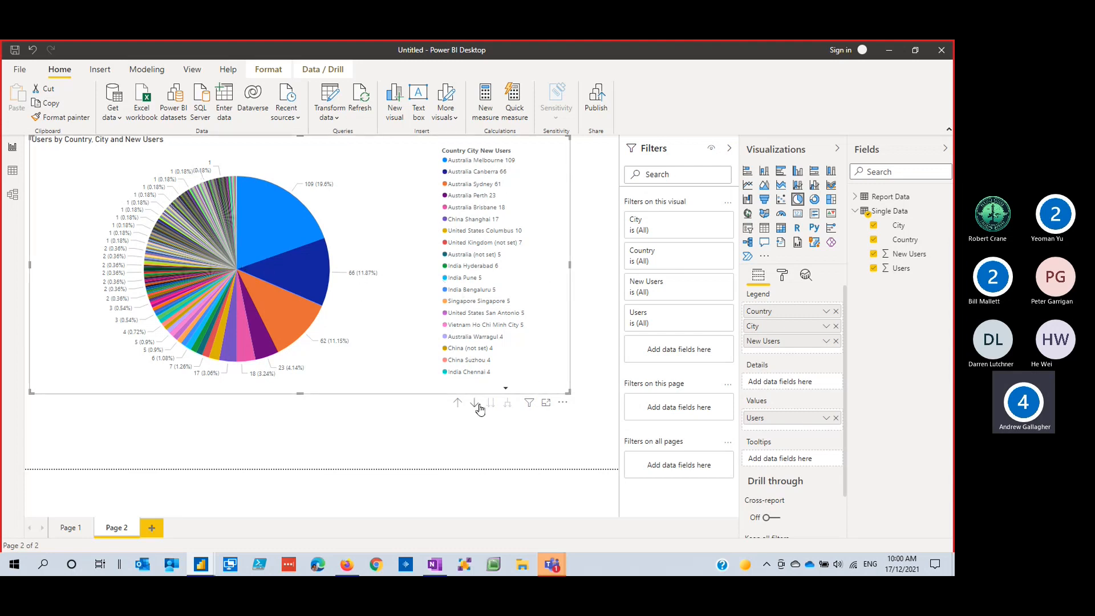
pyautogui.click(458, 402)
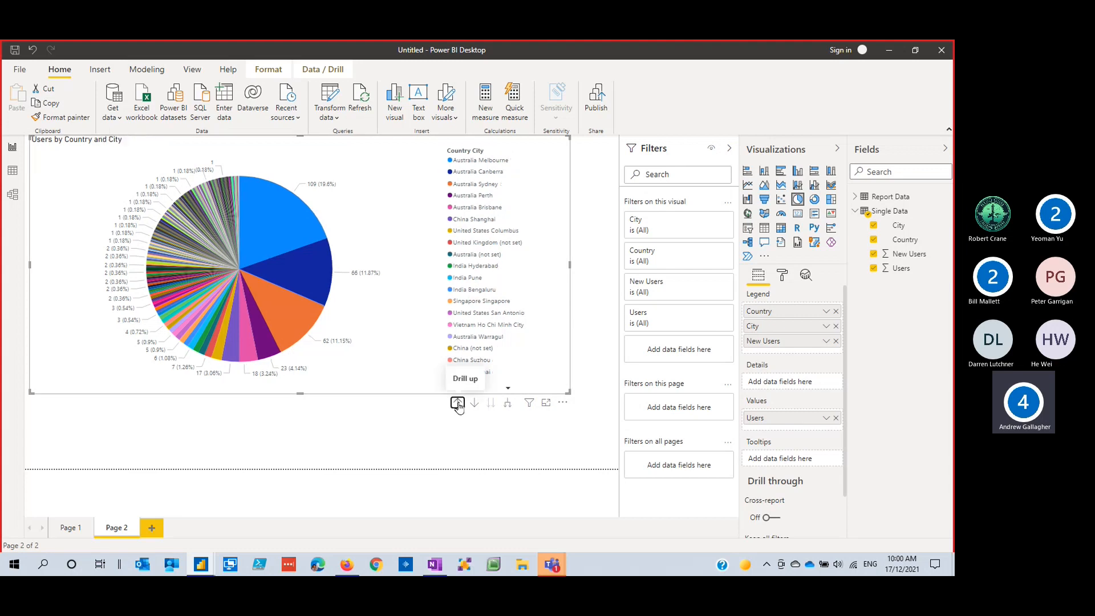
pyautogui.click(458, 403)
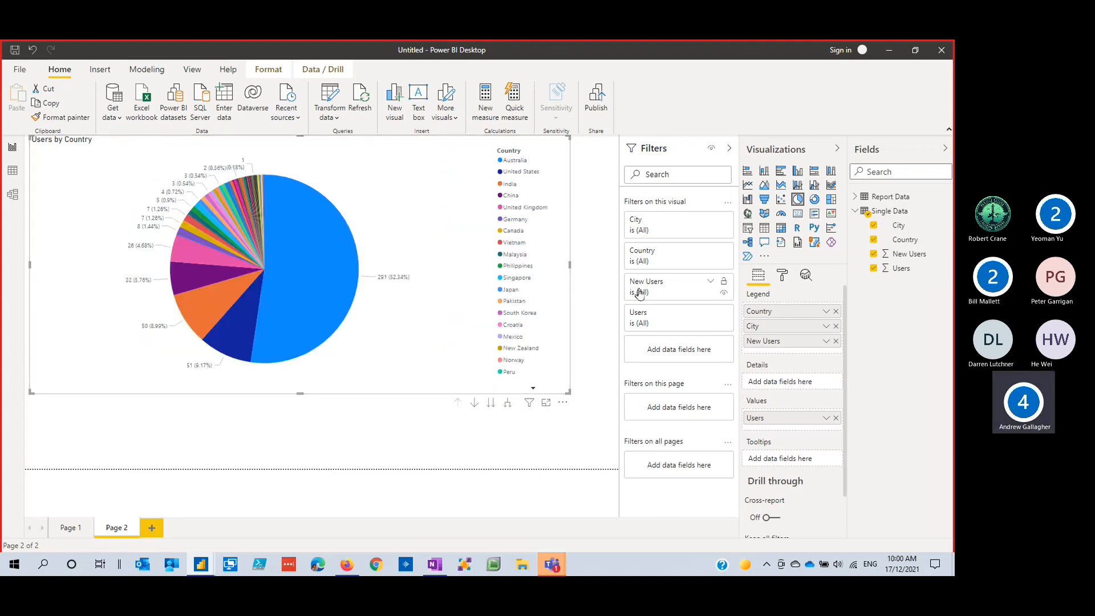
# Convert the pie chart to a stacked bar chart and expand its hierarchy through City and New Users
pyautogui.click(749, 171)
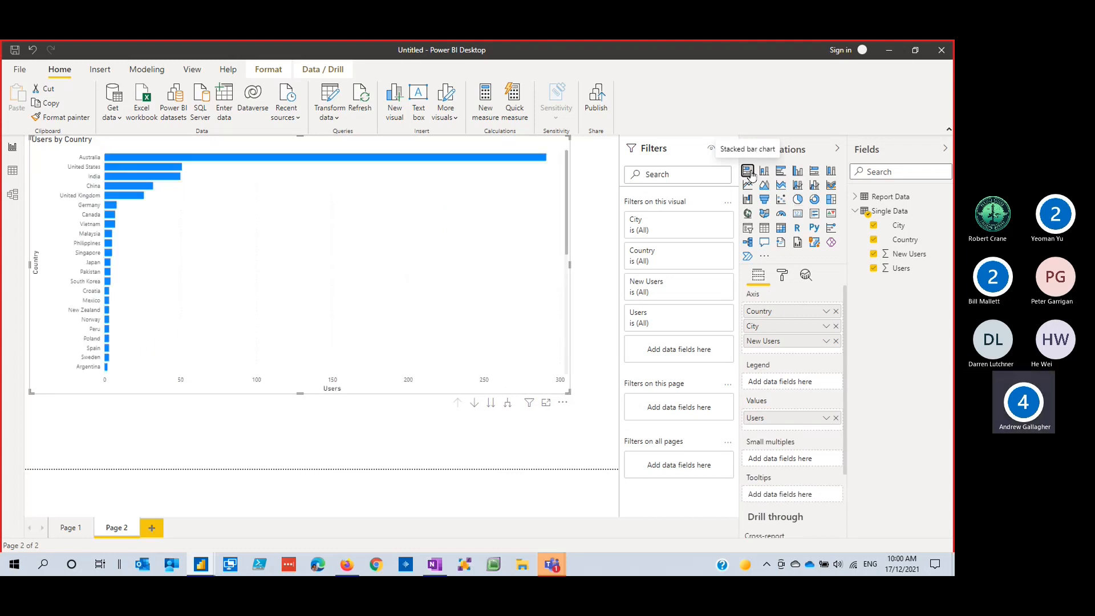
pyautogui.click(814, 199)
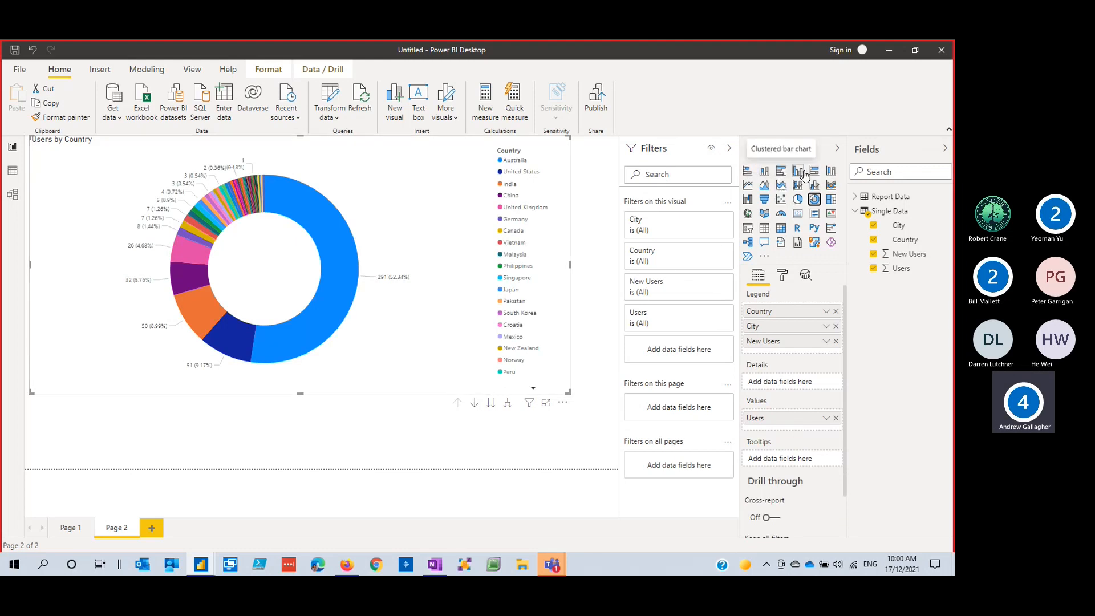
pyautogui.click(746, 171)
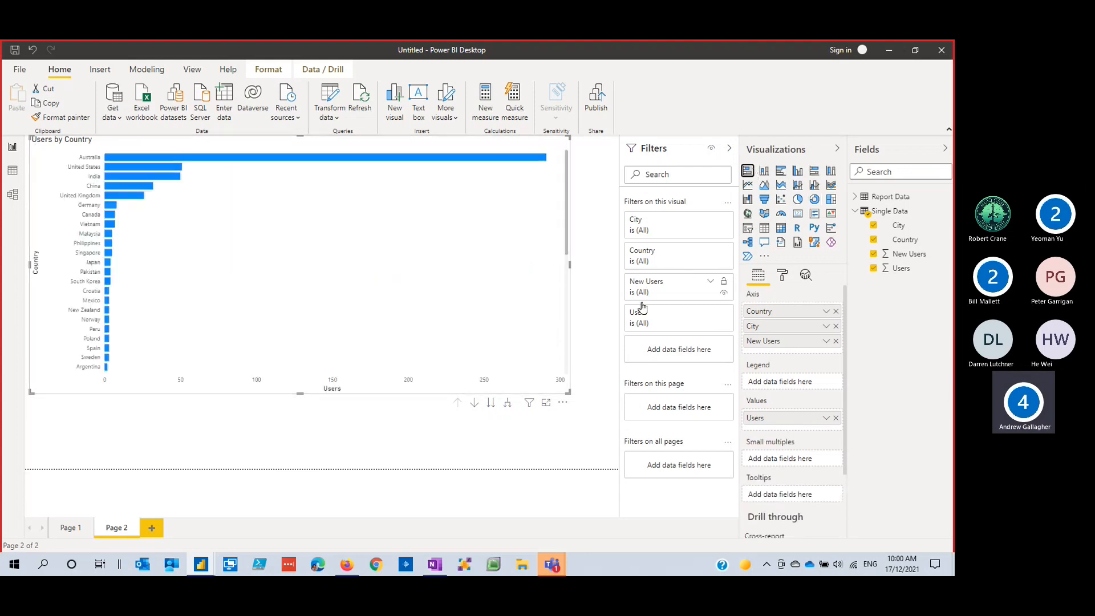
pyautogui.click(508, 403)
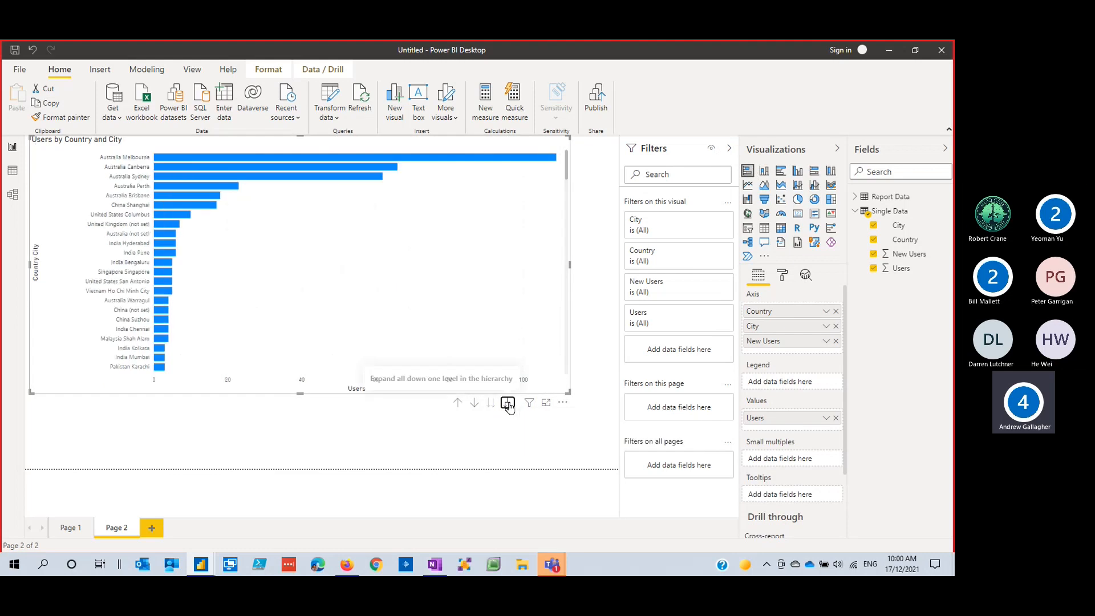
pyautogui.click(508, 404)
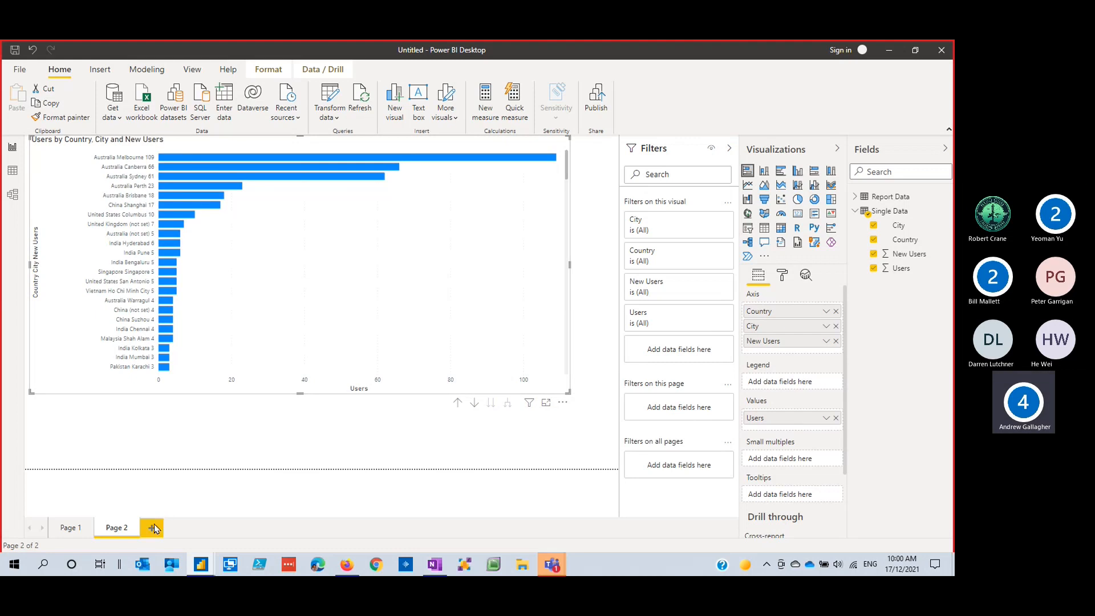
# Add a third report page and connect to the Google Analytics online service as a new data source
pyautogui.click(154, 527)
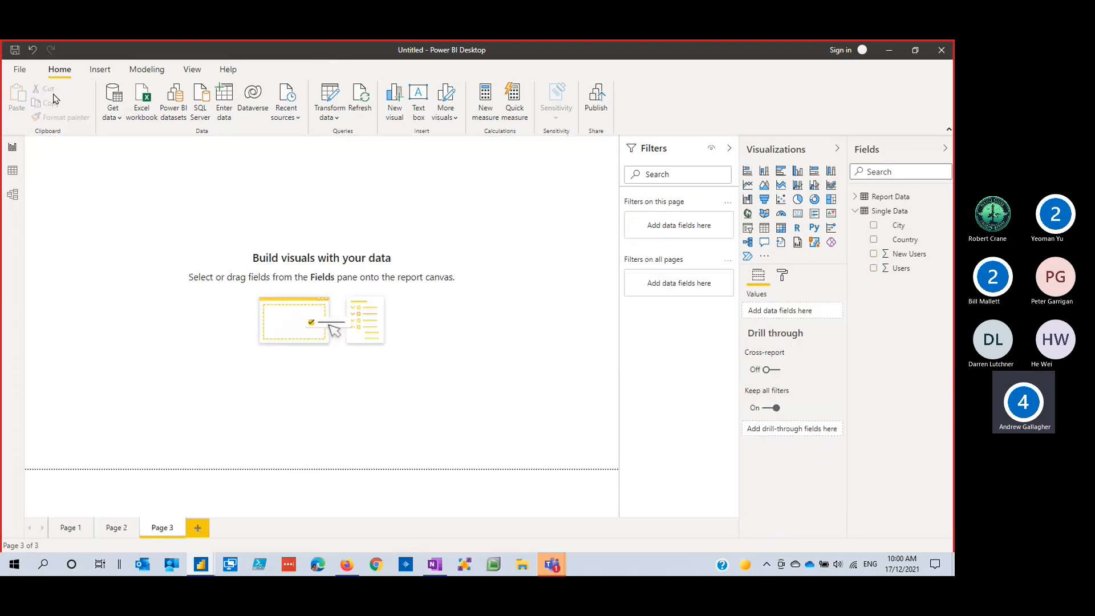
pyautogui.click(20, 69)
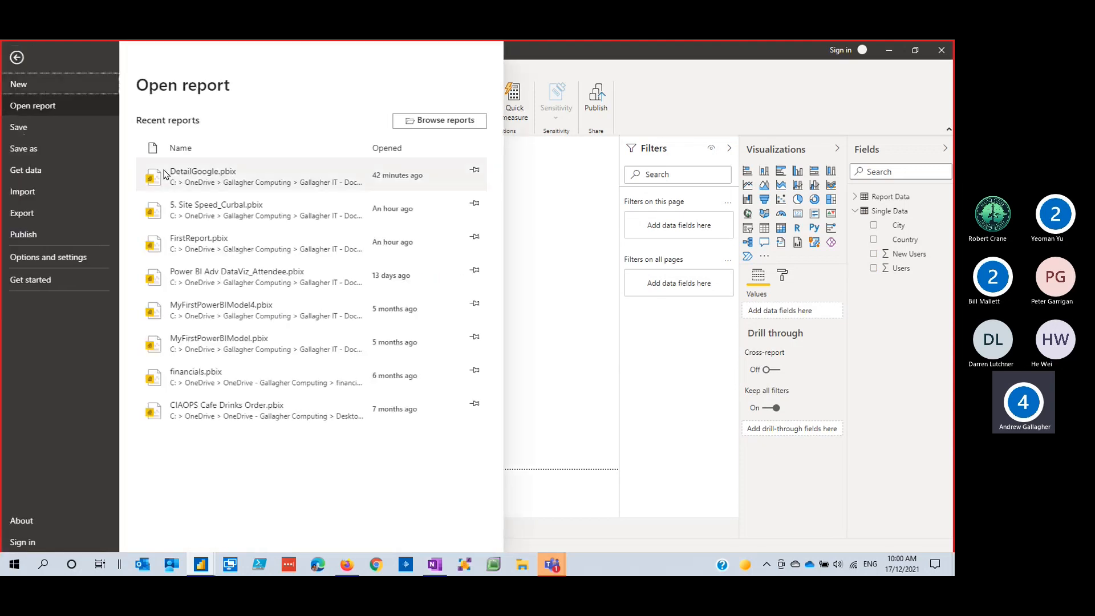
pyautogui.click(16, 57)
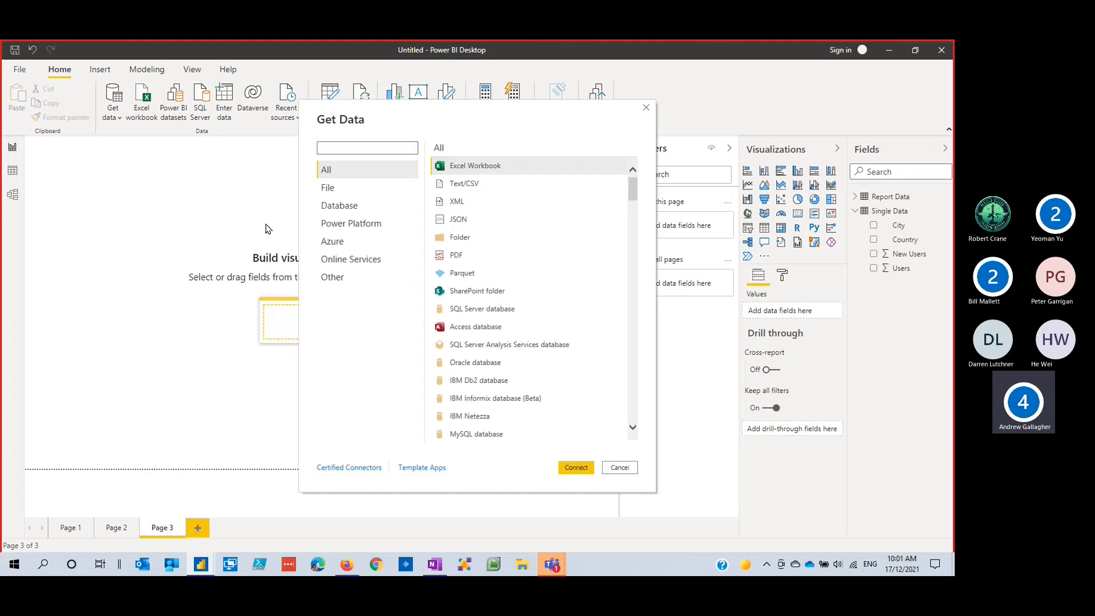
pyautogui.click(365, 260)
pyautogui.click(474, 345)
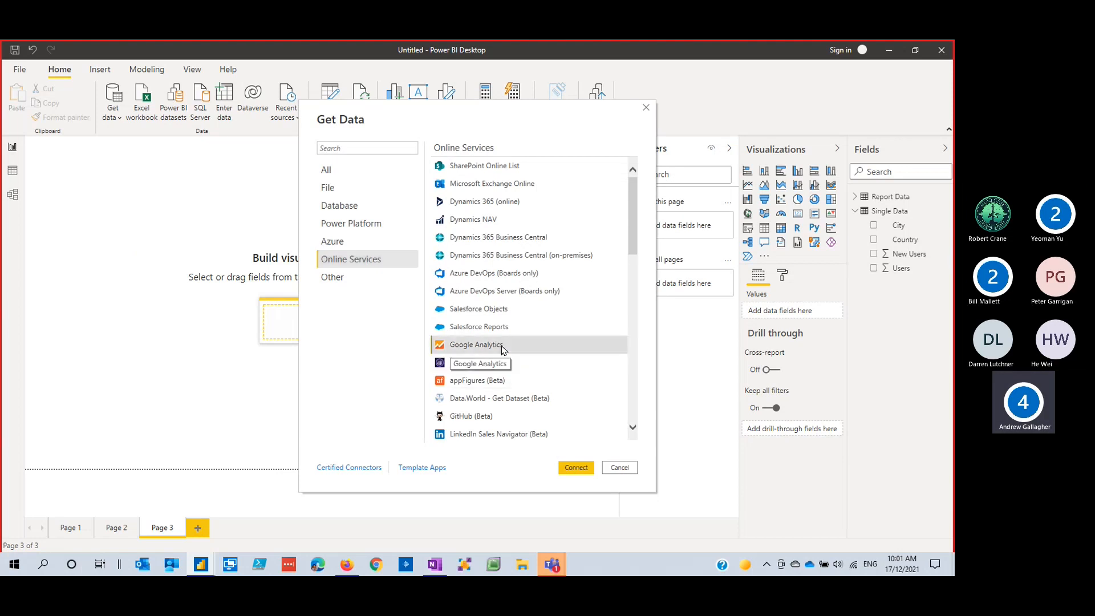
pyautogui.click(590, 468)
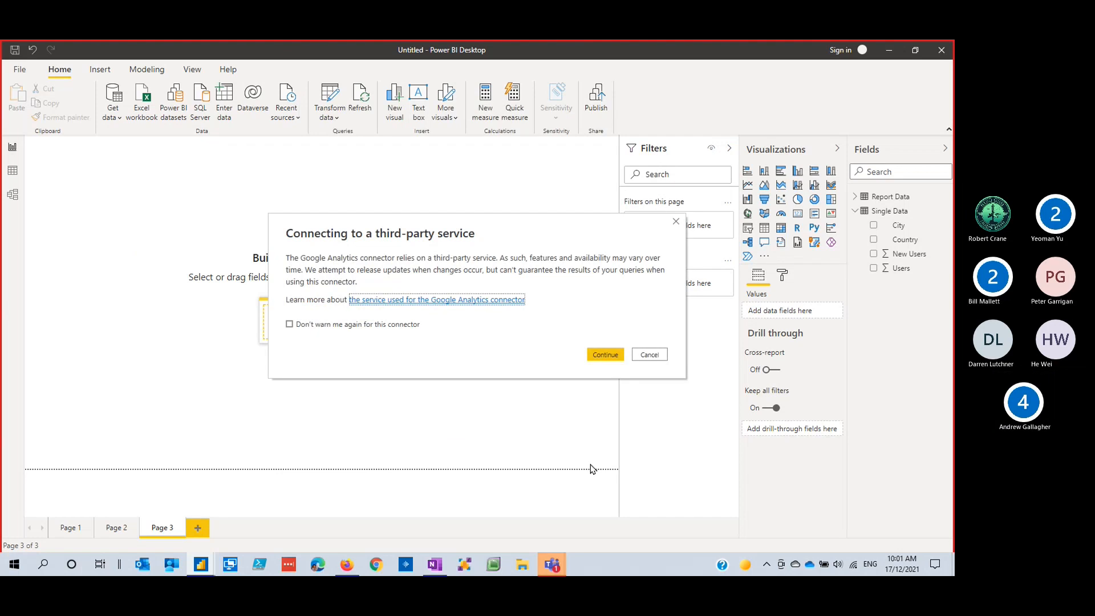
pyautogui.click(610, 356)
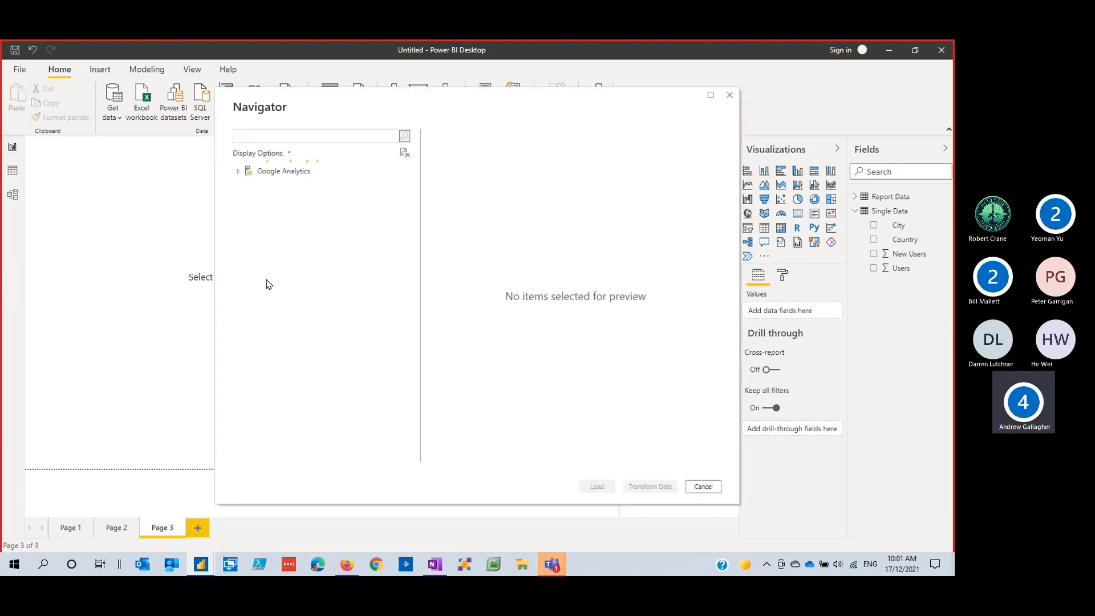
# Expand Gallagher Computing, Power Assist and All Web Site Data, and try to select the Users metric in the User folder
pyautogui.click(238, 171)
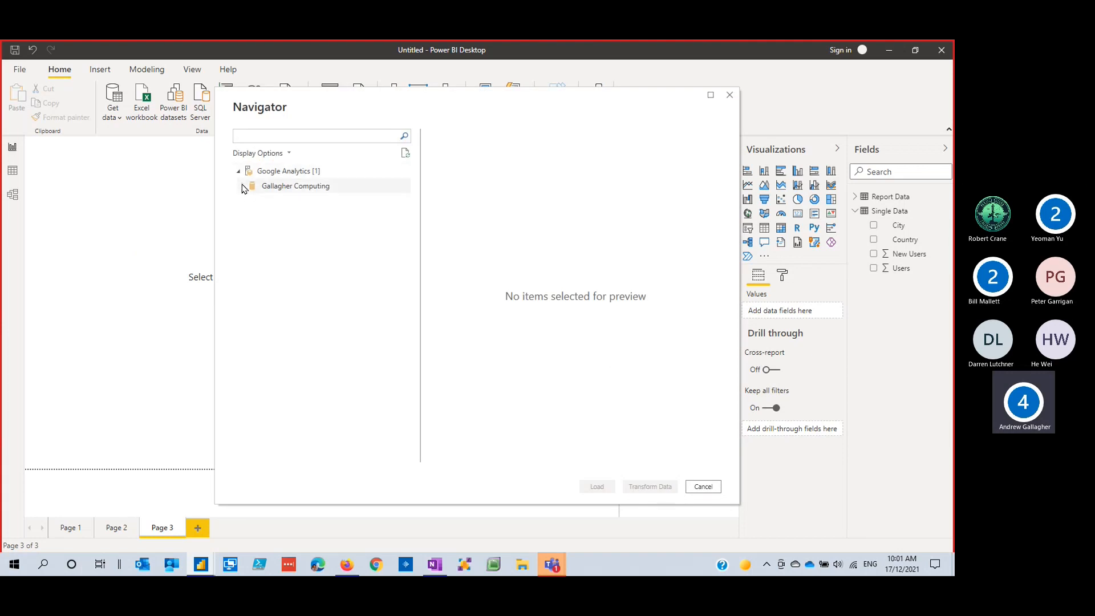
pyautogui.click(243, 186)
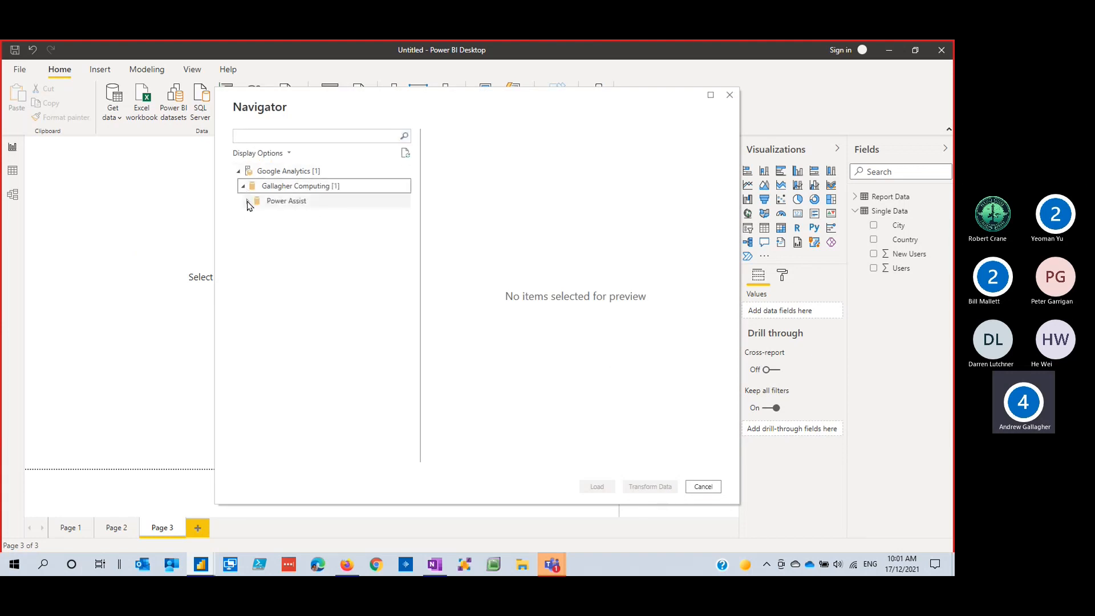
pyautogui.click(248, 203)
pyautogui.click(251, 218)
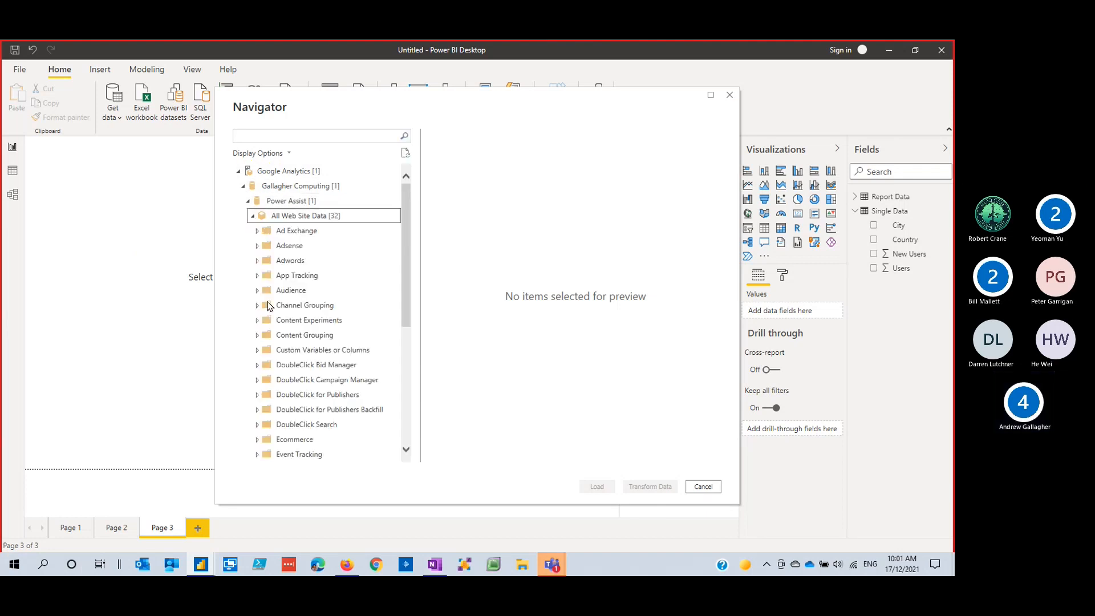
pyautogui.scroll(-5, 271, 359)
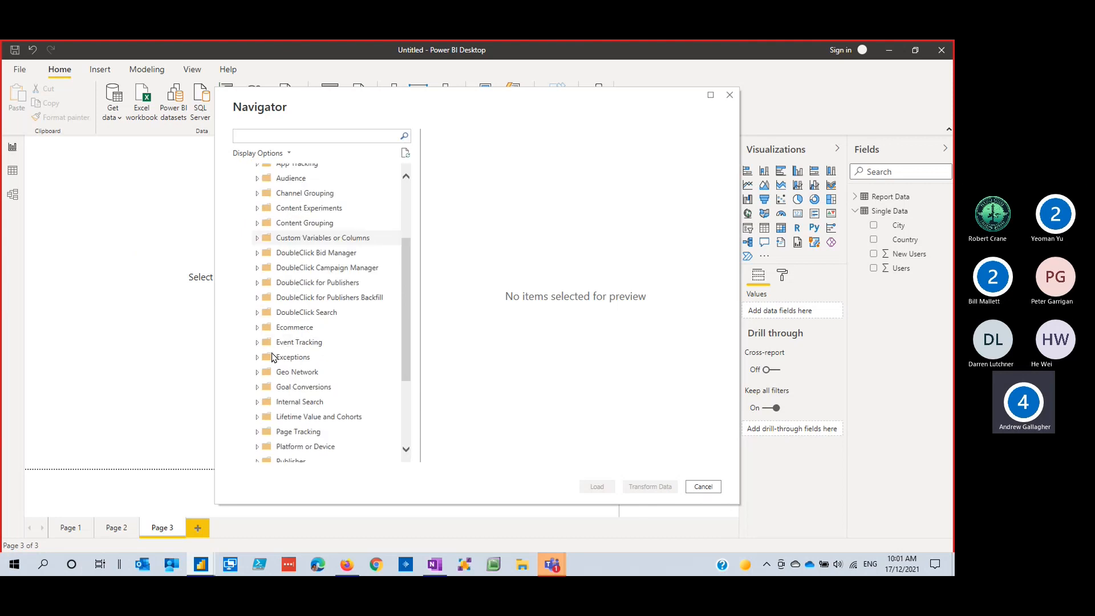
pyautogui.click(273, 441)
pyautogui.doubleClick(264, 440)
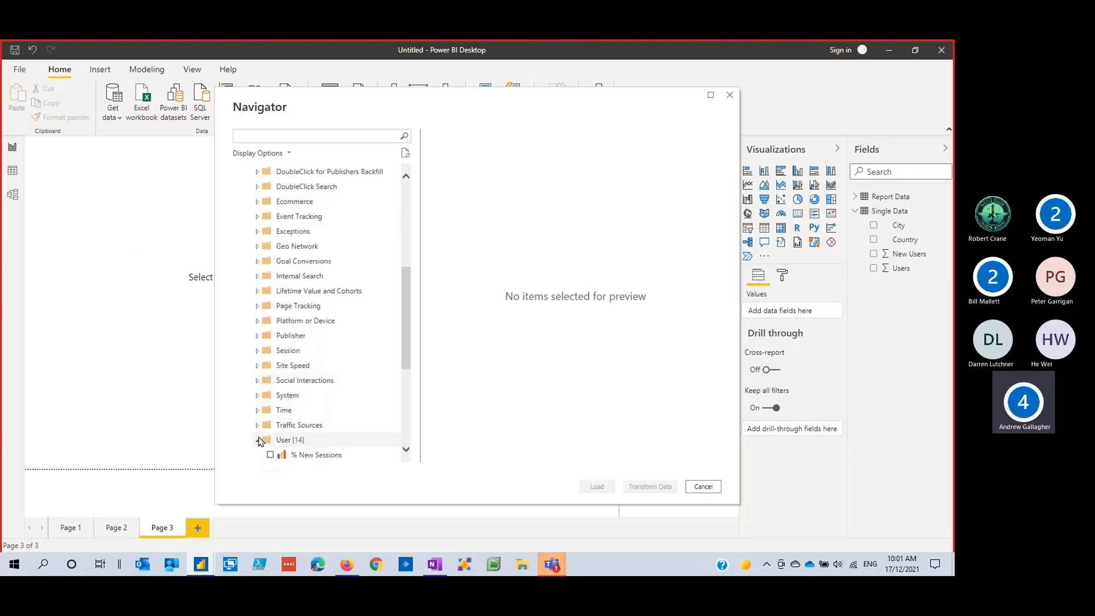
pyautogui.scroll(-5, 354, 366)
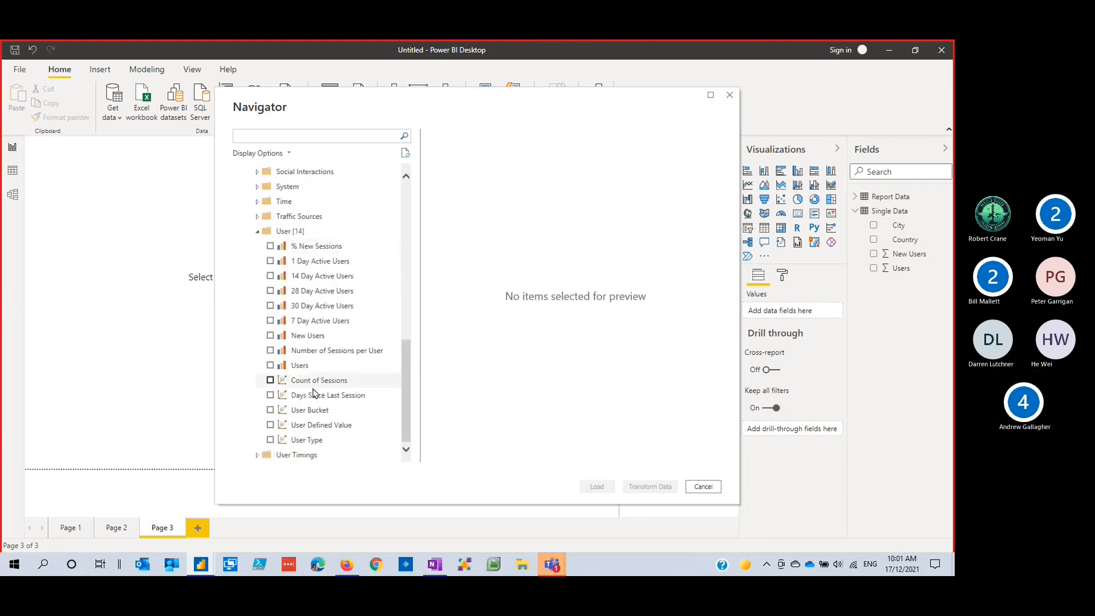
pyautogui.click(272, 365)
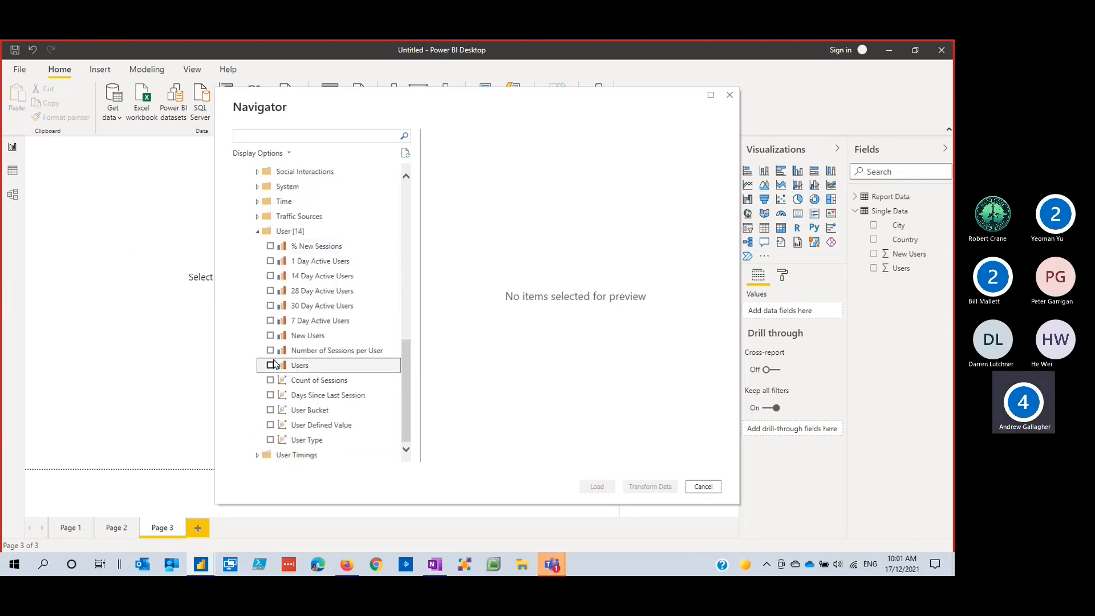
# Select Country from Geo Network and Browser from Platform or Device, and try to load the chosen fields
pyautogui.scroll(4, 254, 320)
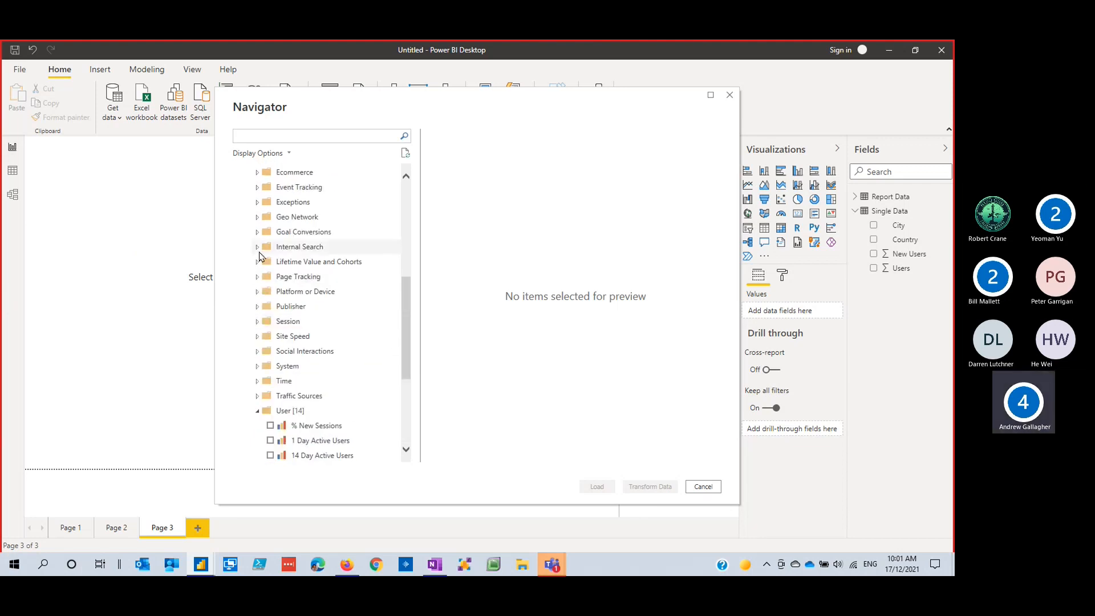
pyautogui.click(256, 217)
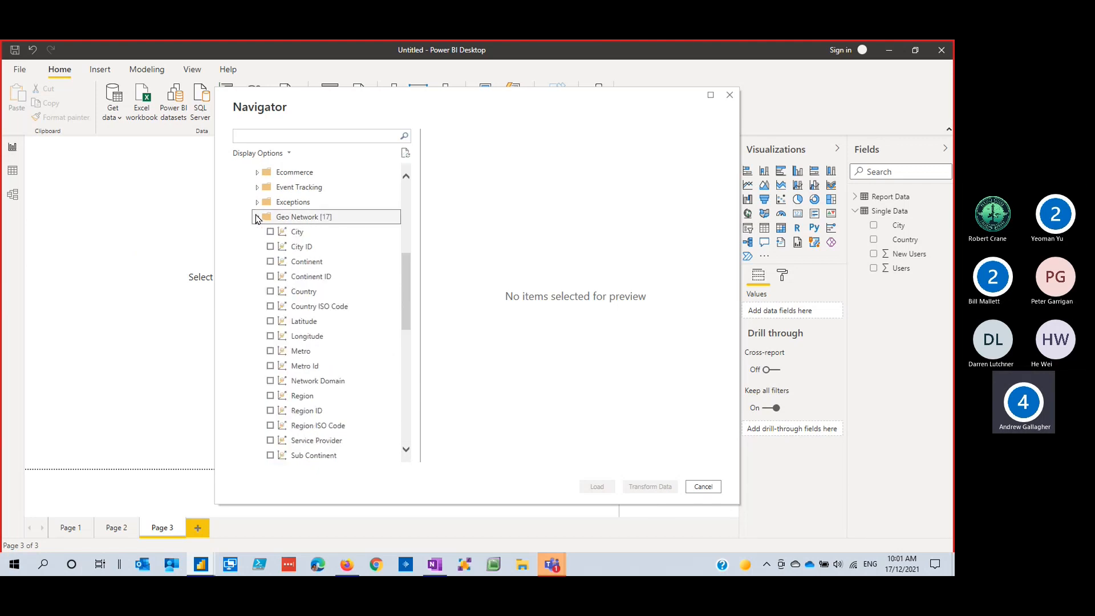
pyautogui.click(269, 292)
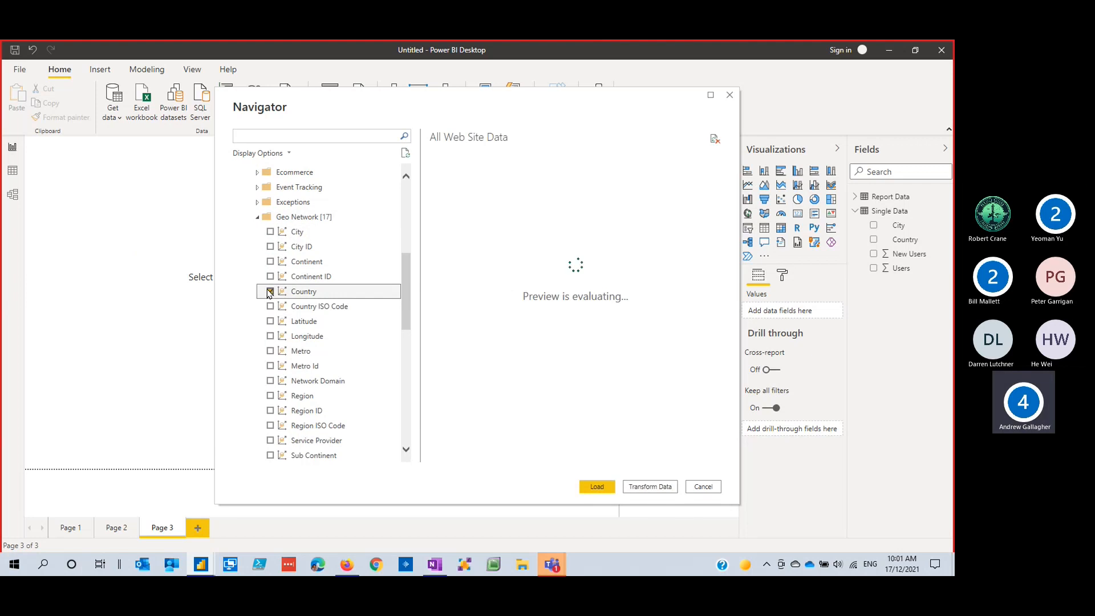
pyautogui.click(257, 217)
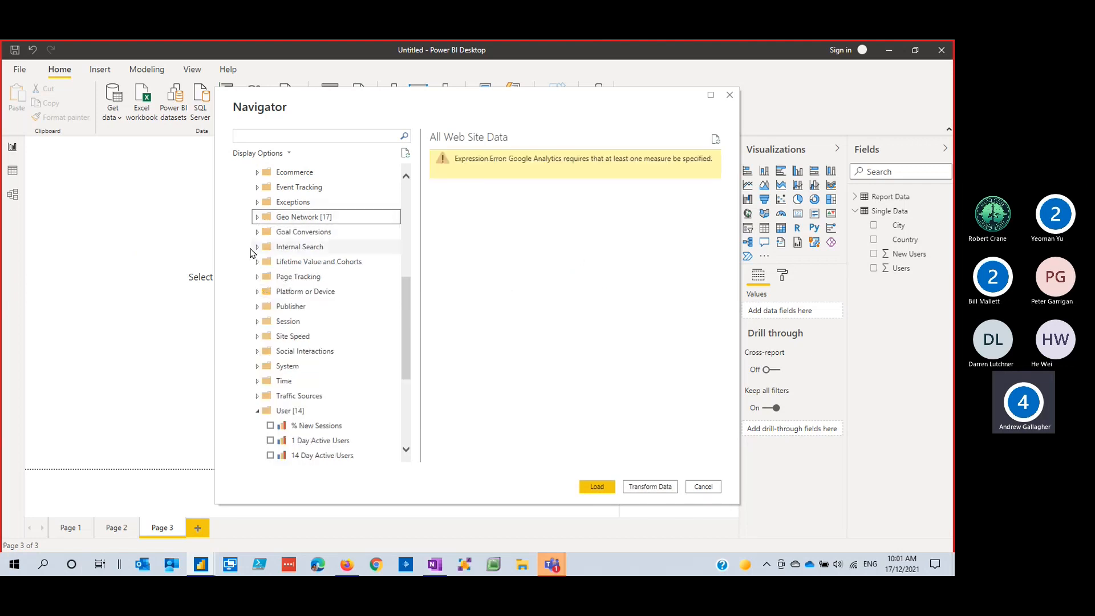
pyautogui.click(258, 291)
pyautogui.click(271, 306)
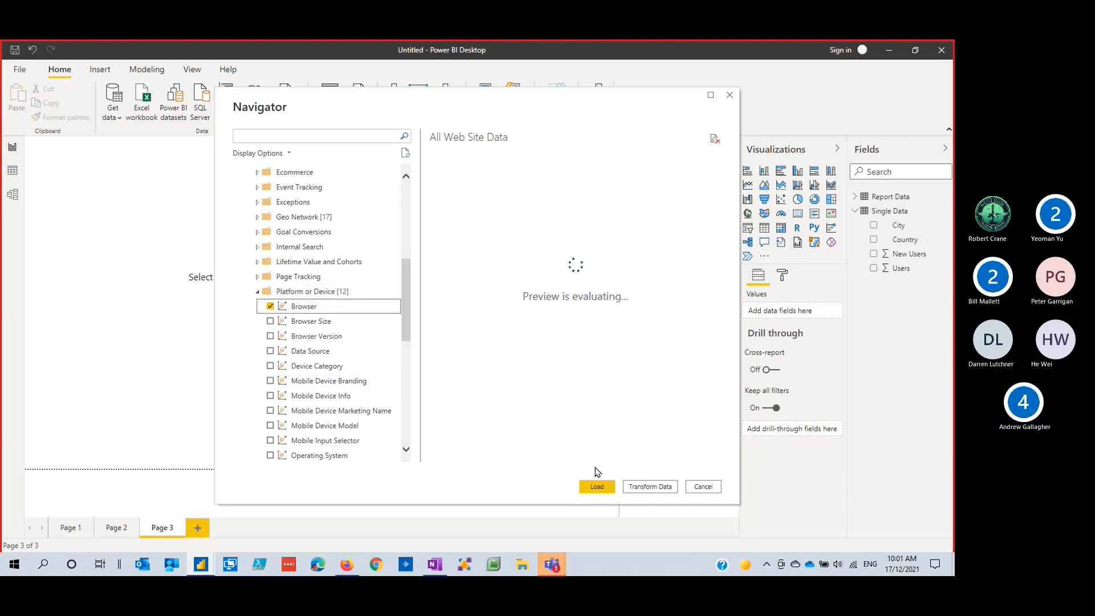
pyautogui.click(596, 487)
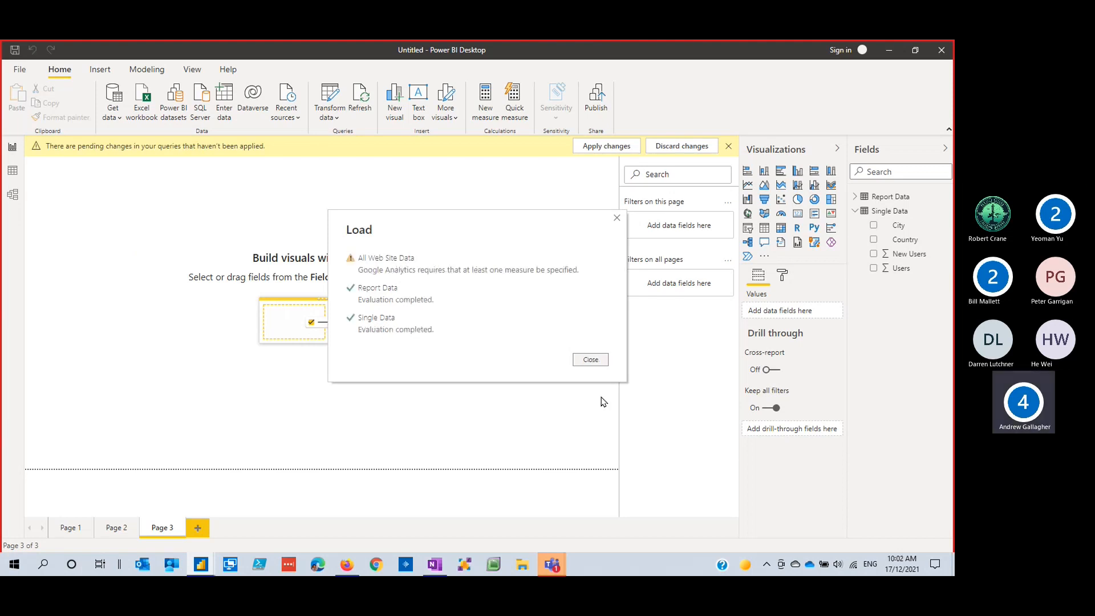
pyautogui.click(591, 360)
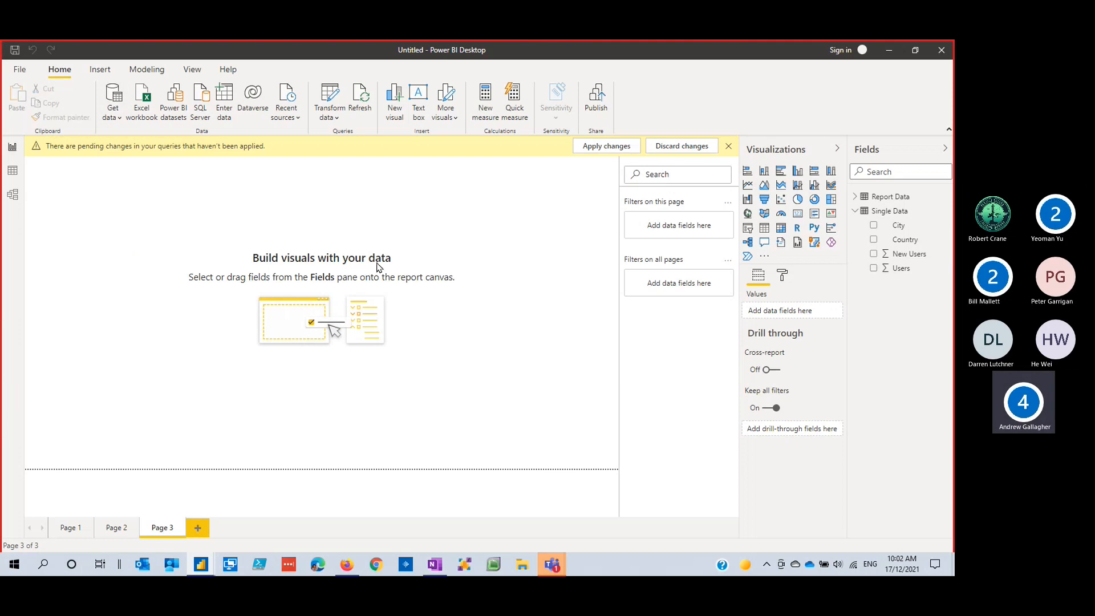
# Connect to the Google Analytics online service again and accept the third-party connector notice
pyautogui.click(113, 96)
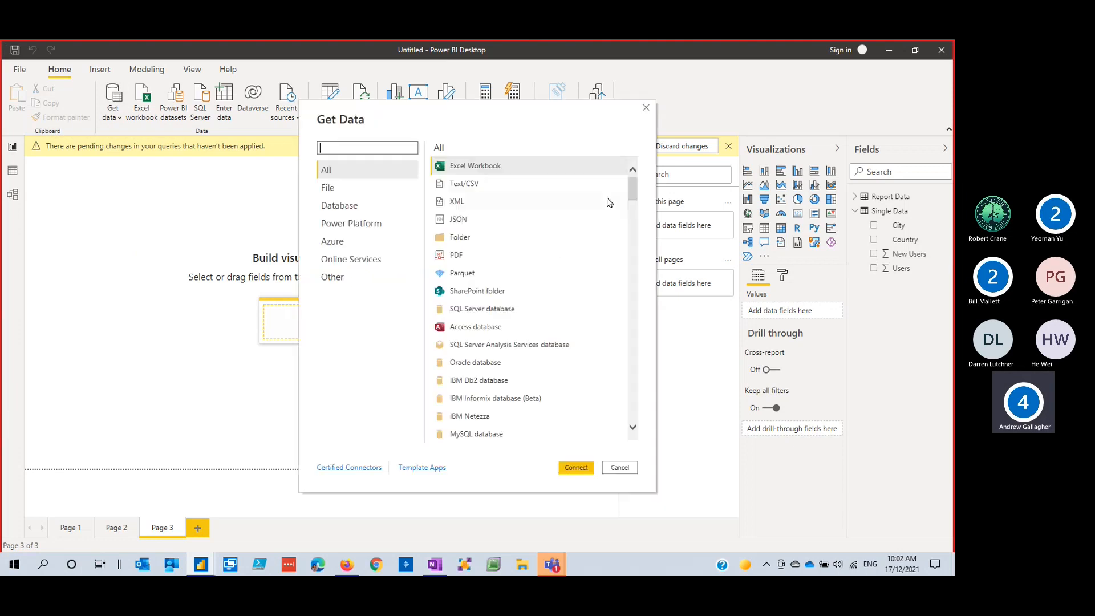
pyautogui.click(352, 259)
pyautogui.click(482, 344)
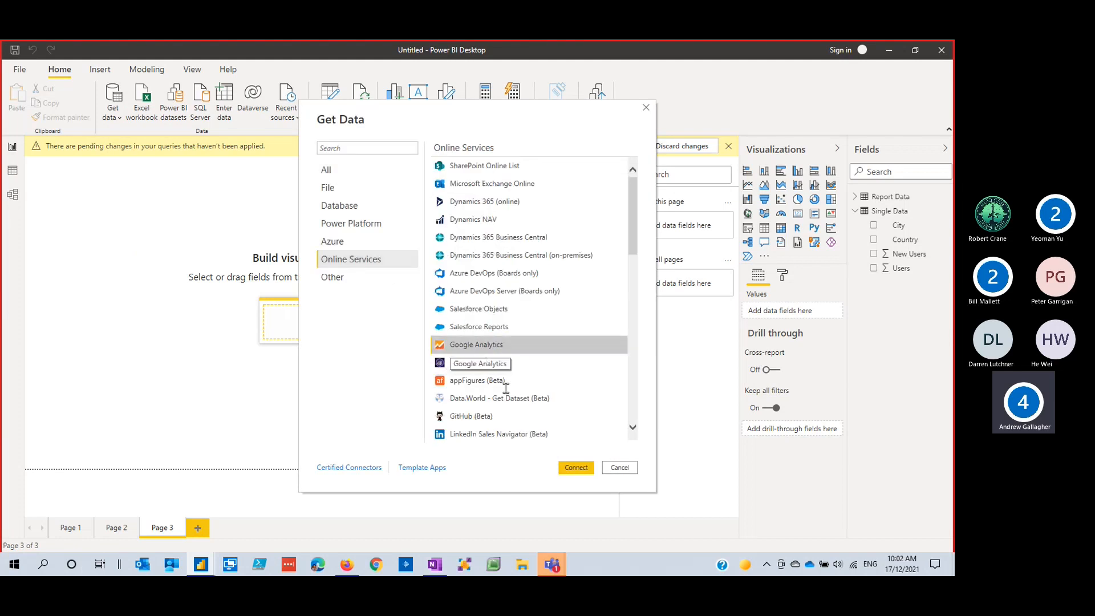
pyautogui.click(576, 467)
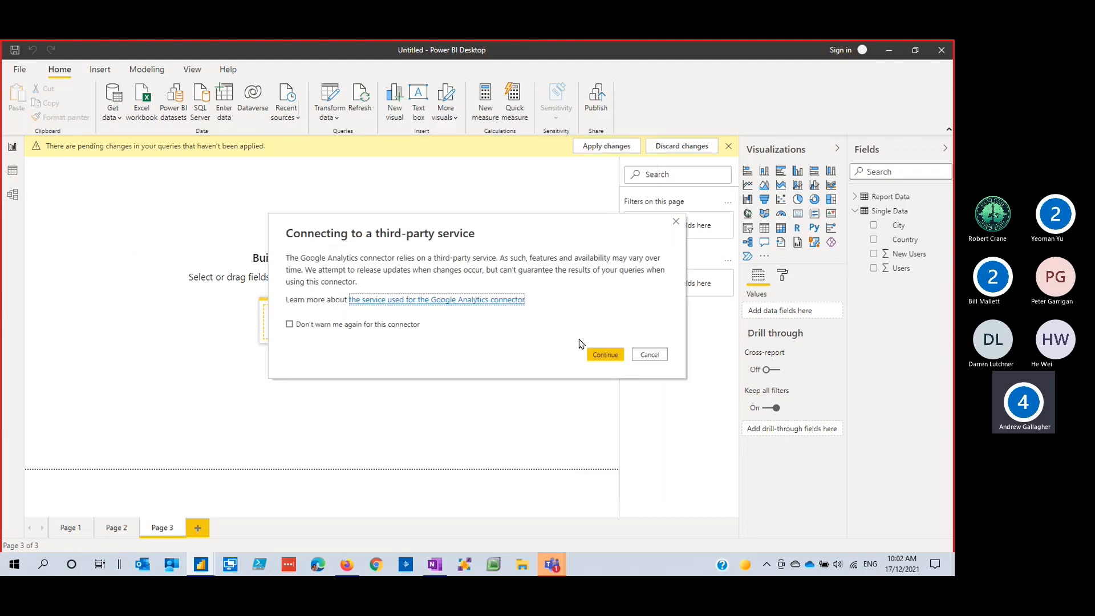
pyautogui.click(596, 354)
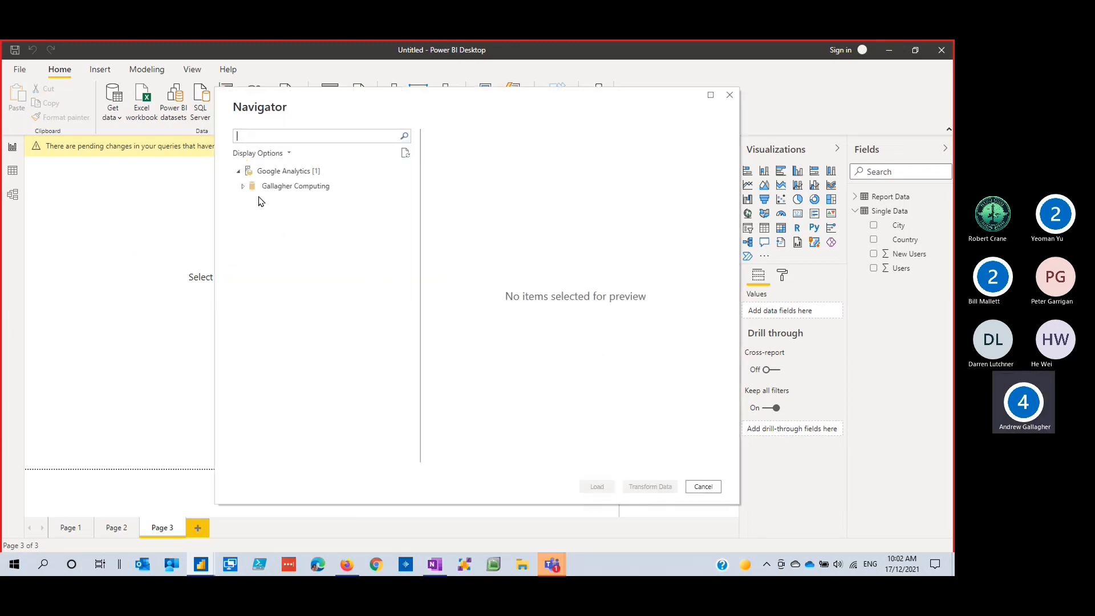
# Expand Gallagher Computing, Power Assist and All Web Site Data, and select Users and User Type in the User folder
pyautogui.click(243, 187)
pyautogui.click(249, 203)
pyautogui.click(252, 220)
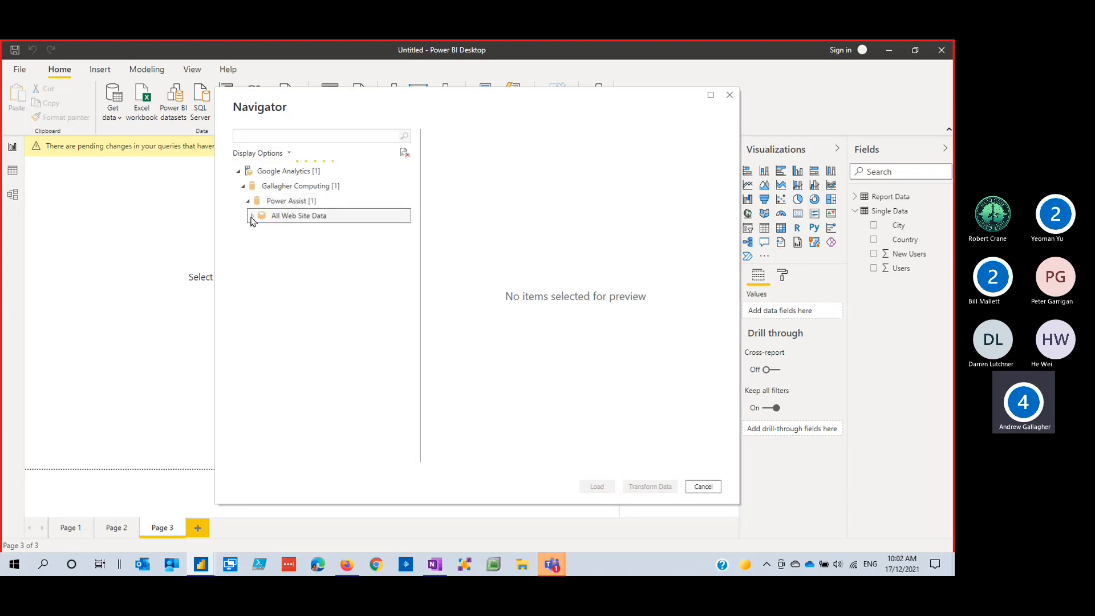
pyautogui.click(252, 216)
pyautogui.scroll(-4, 280, 317)
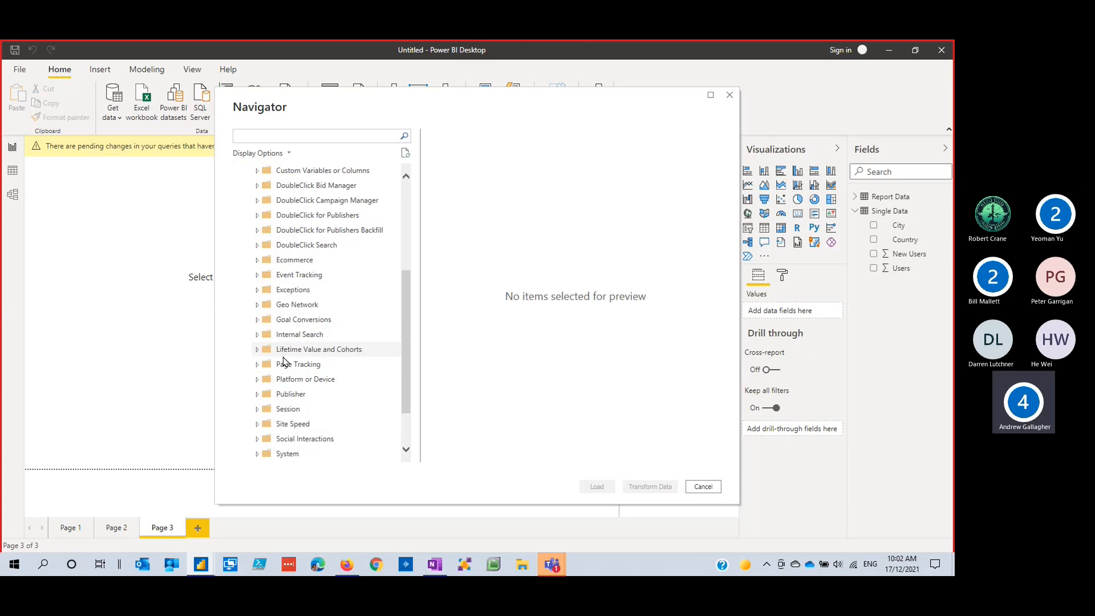
pyautogui.scroll(-2, 283, 363)
pyautogui.click(286, 439)
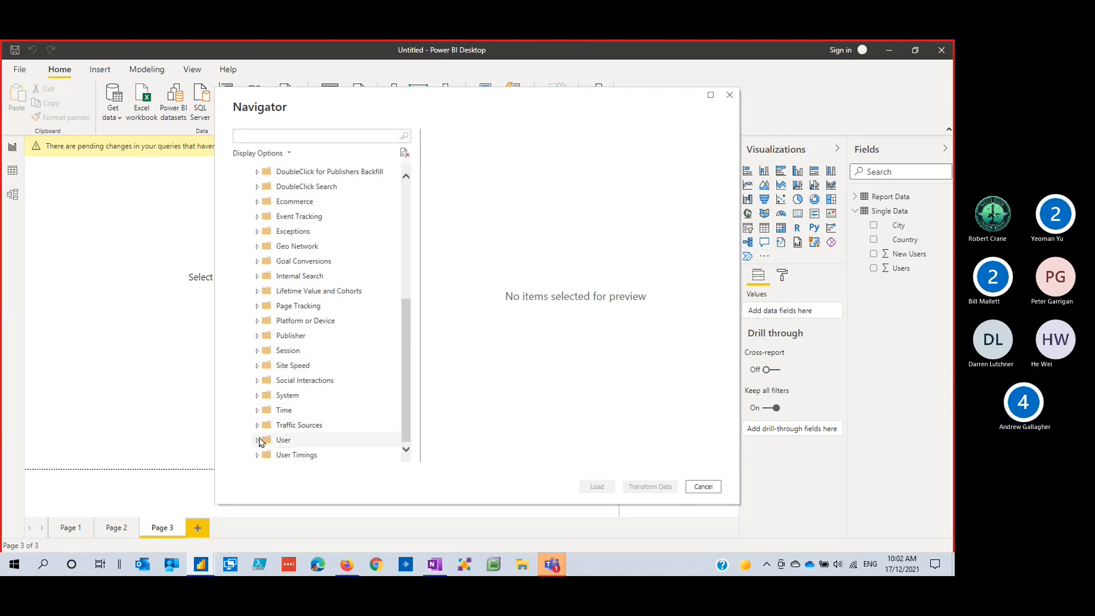
pyautogui.click(258, 439)
pyautogui.click(270, 365)
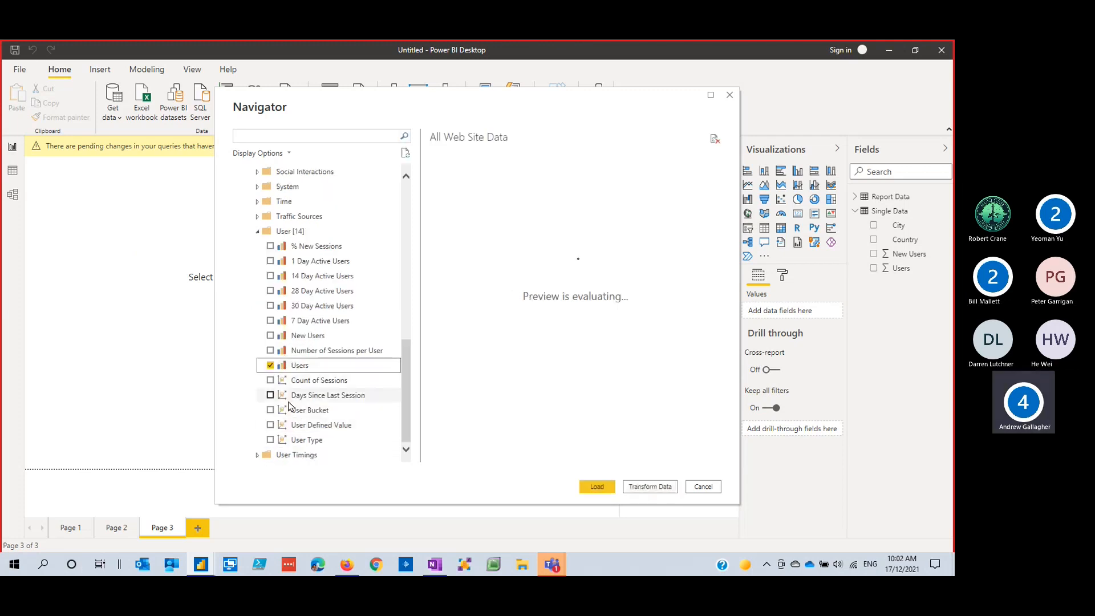
pyautogui.click(270, 440)
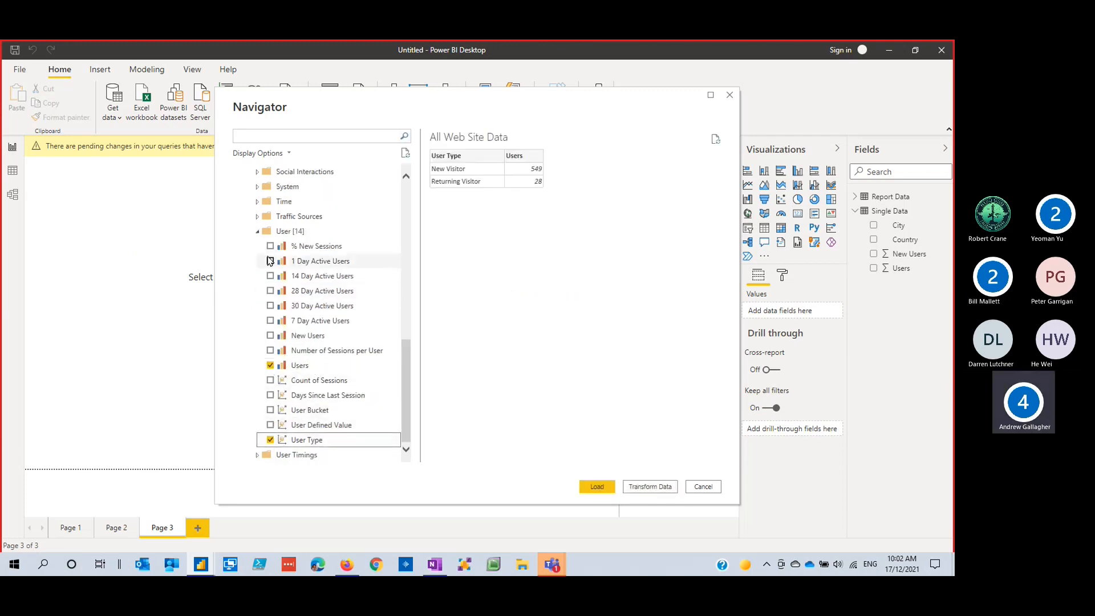
# Add City from Geo Network and Browser from Platform or Device to the selection, and load the chosen fields
pyautogui.scroll(4, 274, 279)
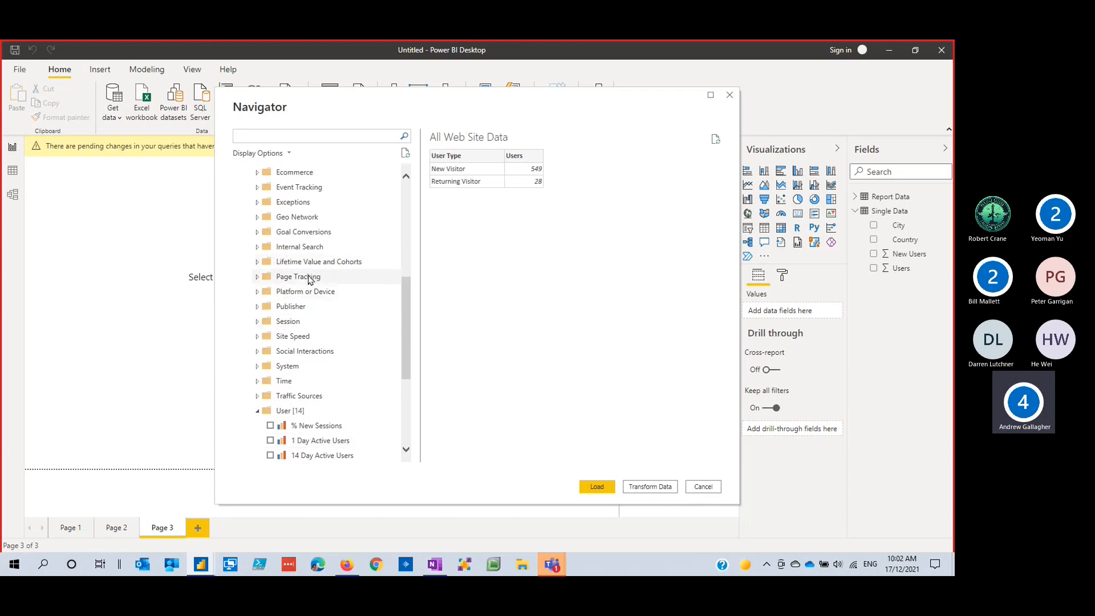
pyautogui.click(257, 218)
pyautogui.click(270, 231)
pyautogui.click(258, 218)
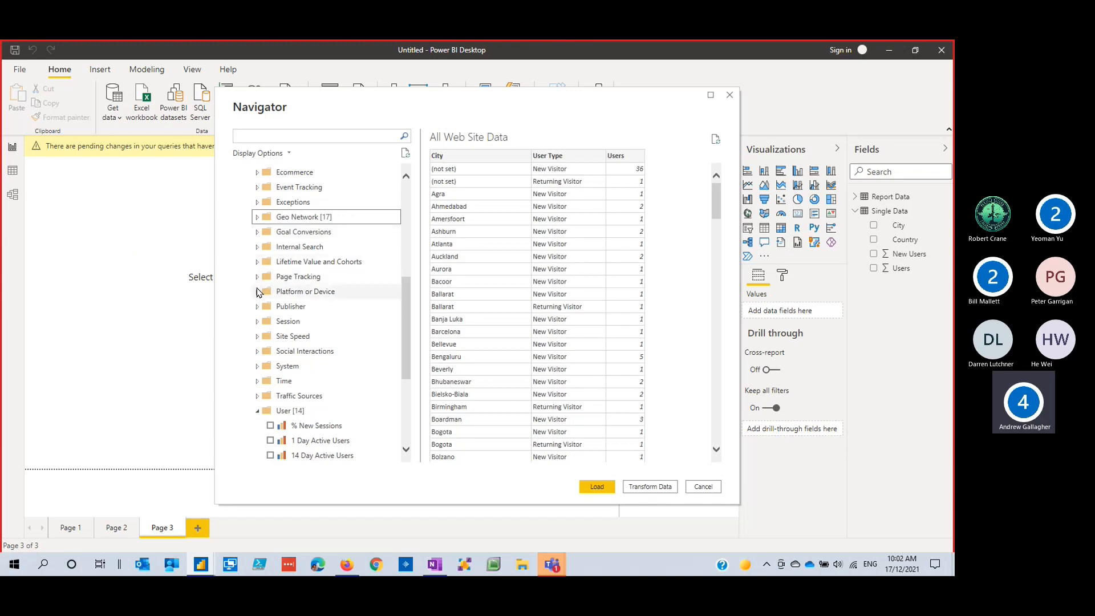
pyautogui.click(257, 292)
pyautogui.click(271, 306)
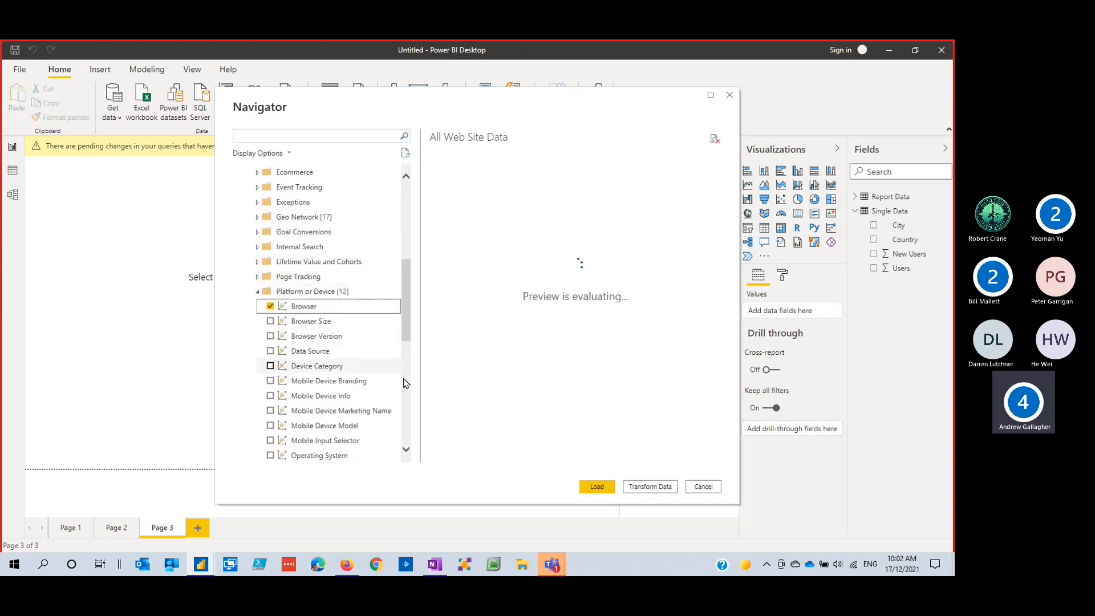
pyautogui.scroll(-4, 281, 315)
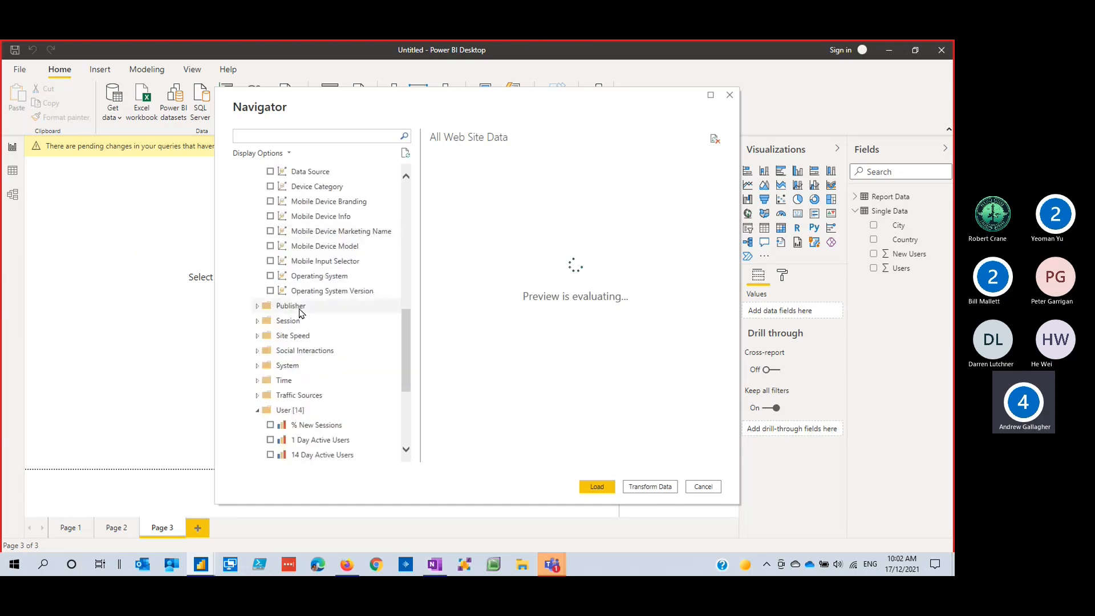
pyautogui.scroll(-2, 295, 342)
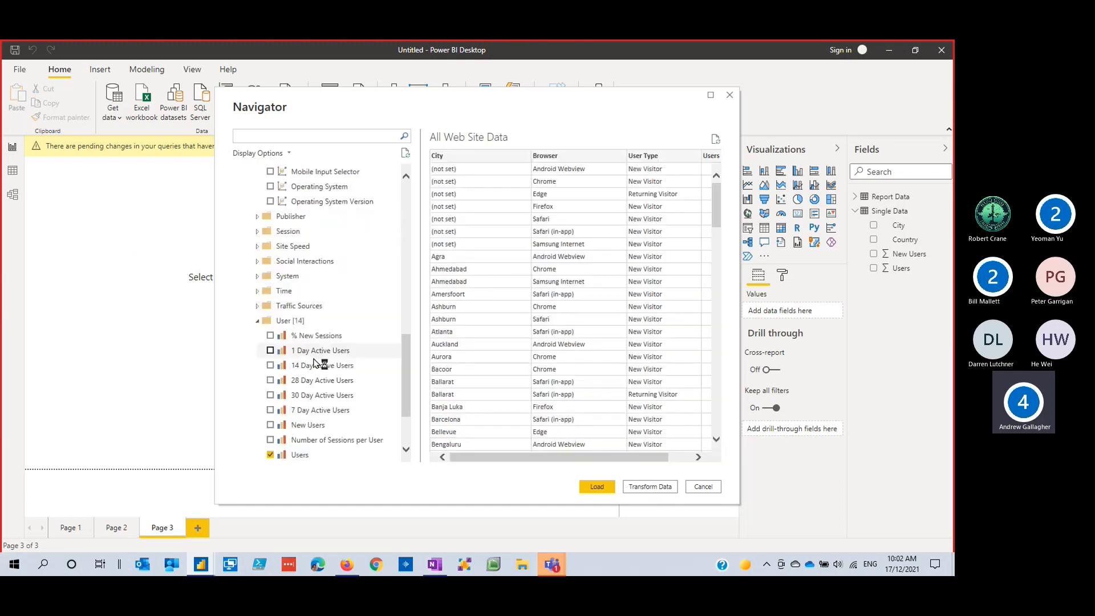
pyautogui.click(597, 487)
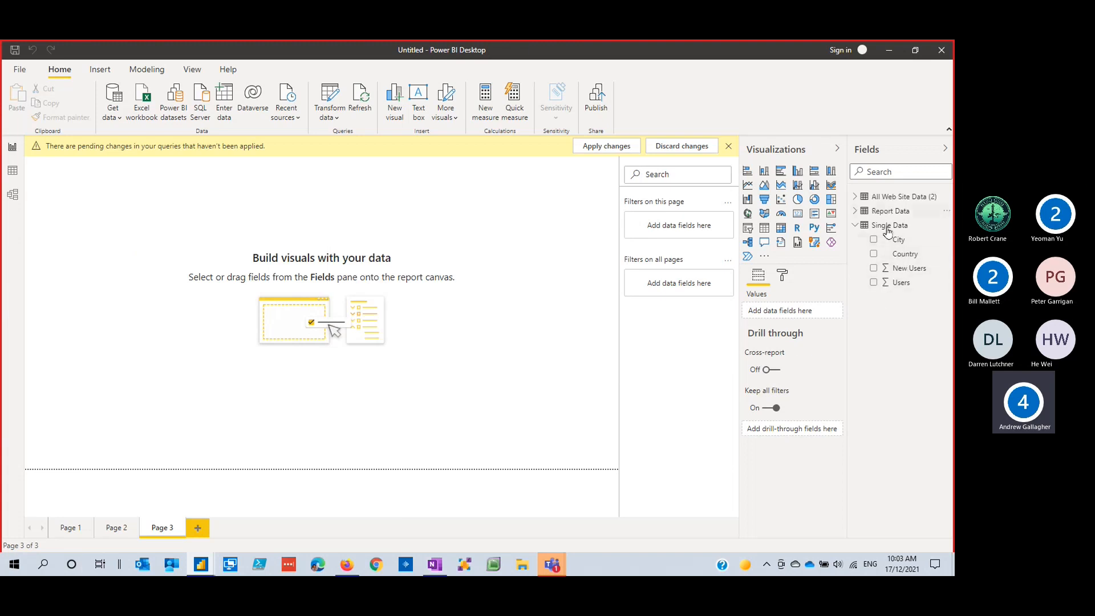
# Expand the All Web Site Data (2) table and try to rename it as Multiple
pyautogui.click(855, 197)
pyautogui.click(947, 197)
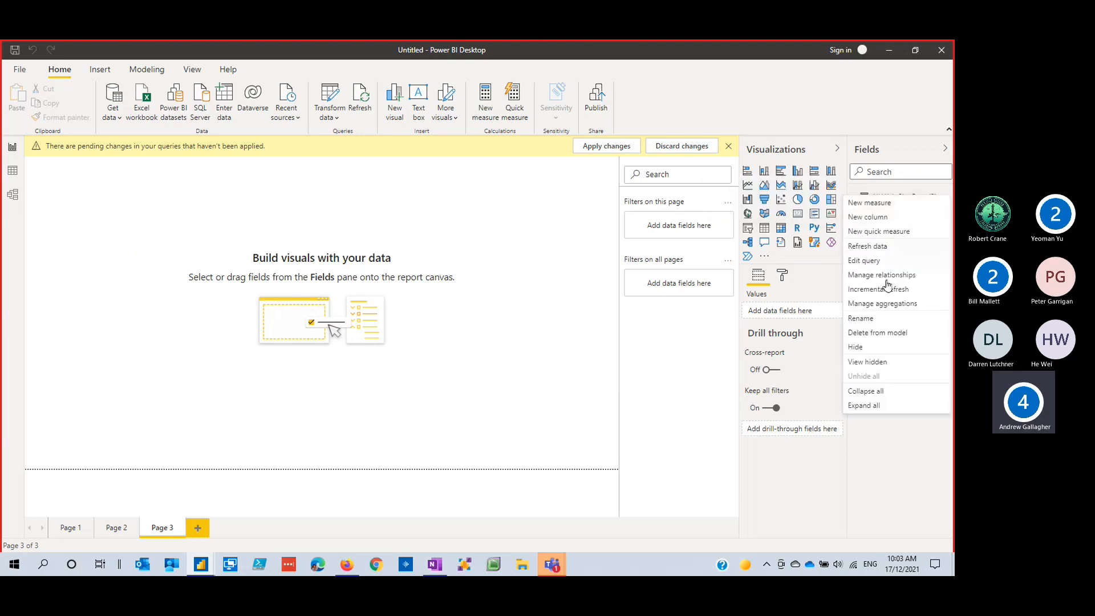
pyautogui.click(866, 318)
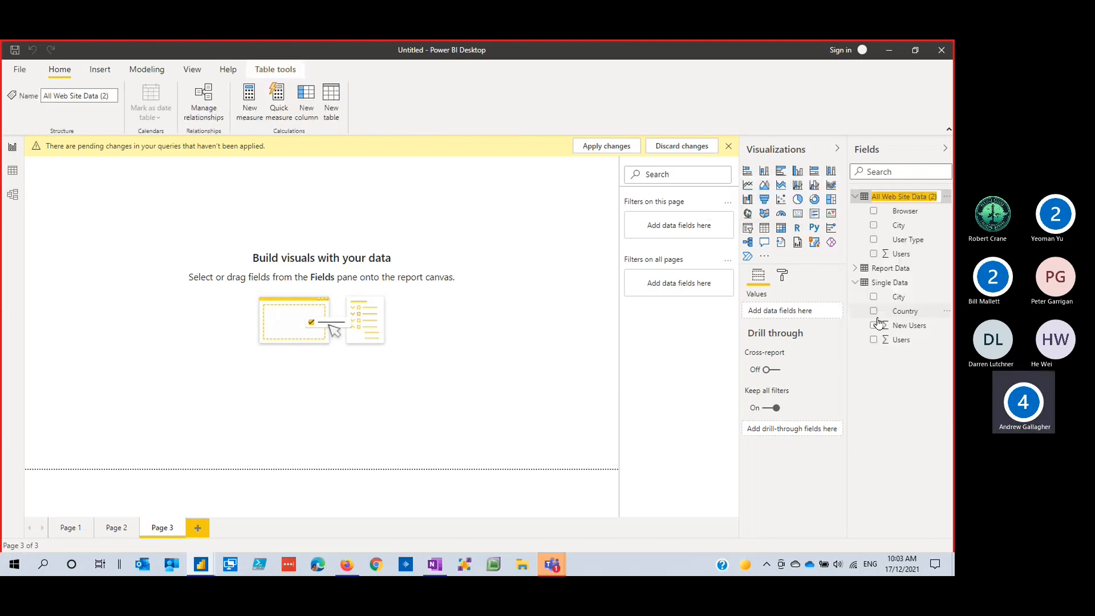
pyautogui.write('Multiple')
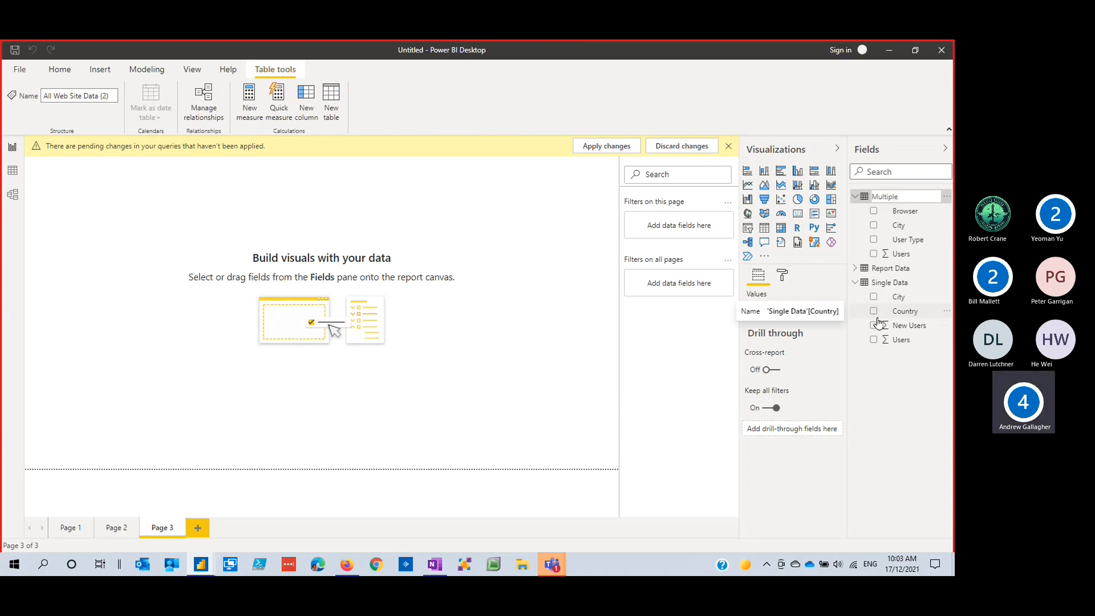
pyautogui.press('Return')
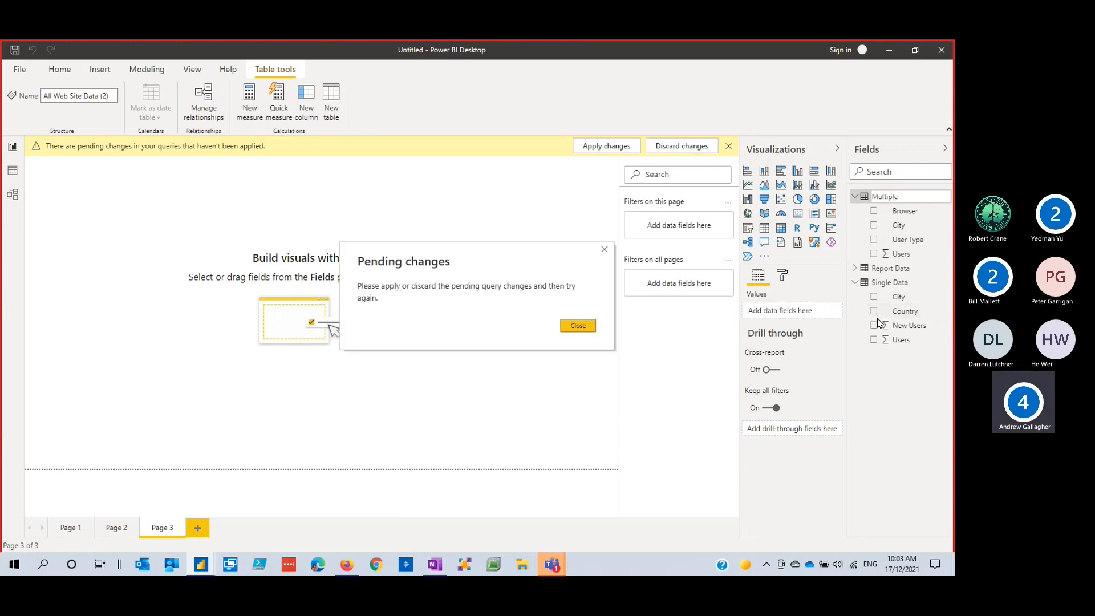
pyautogui.click(591, 324)
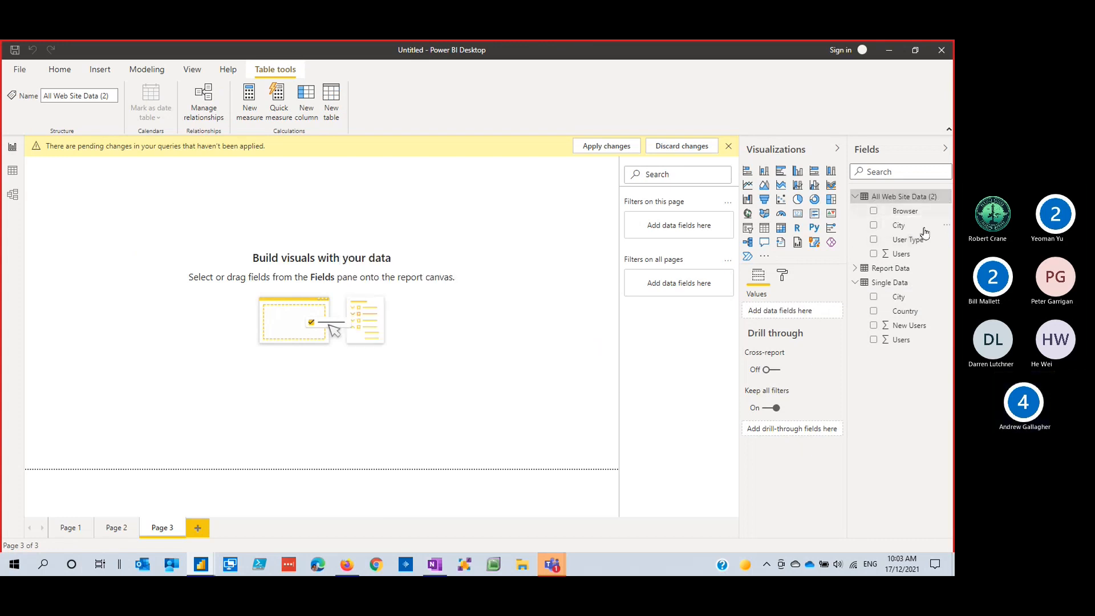
# Insert a pie chart of Users by Browser from All Web Site Data (2), stretched across the width of the third page
pyautogui.click(797, 201)
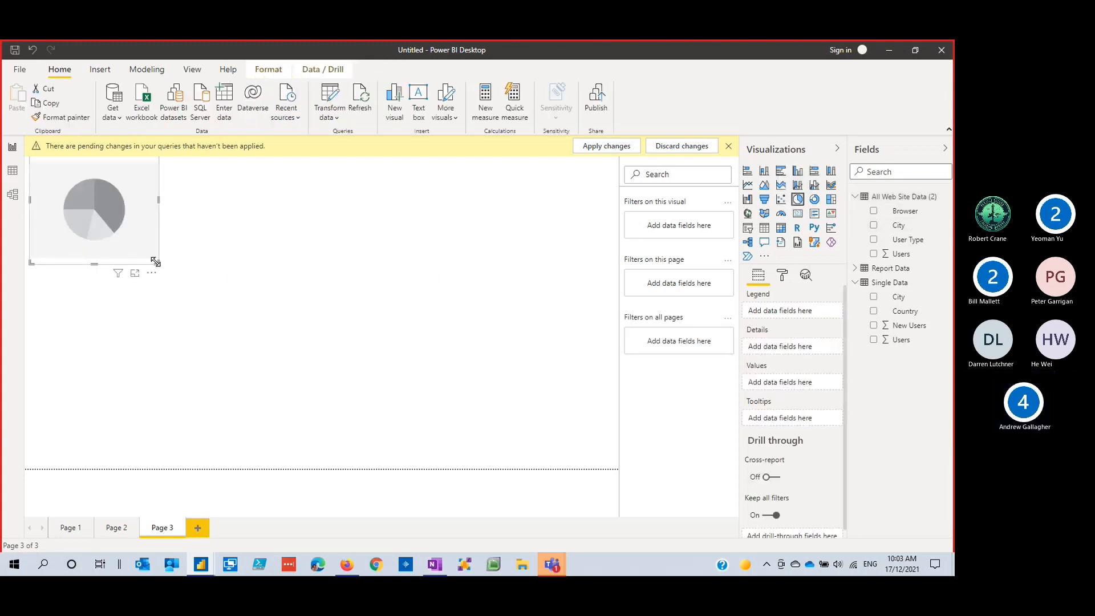
pyautogui.moveTo(340, 277); pyautogui.dragTo(604, 271)
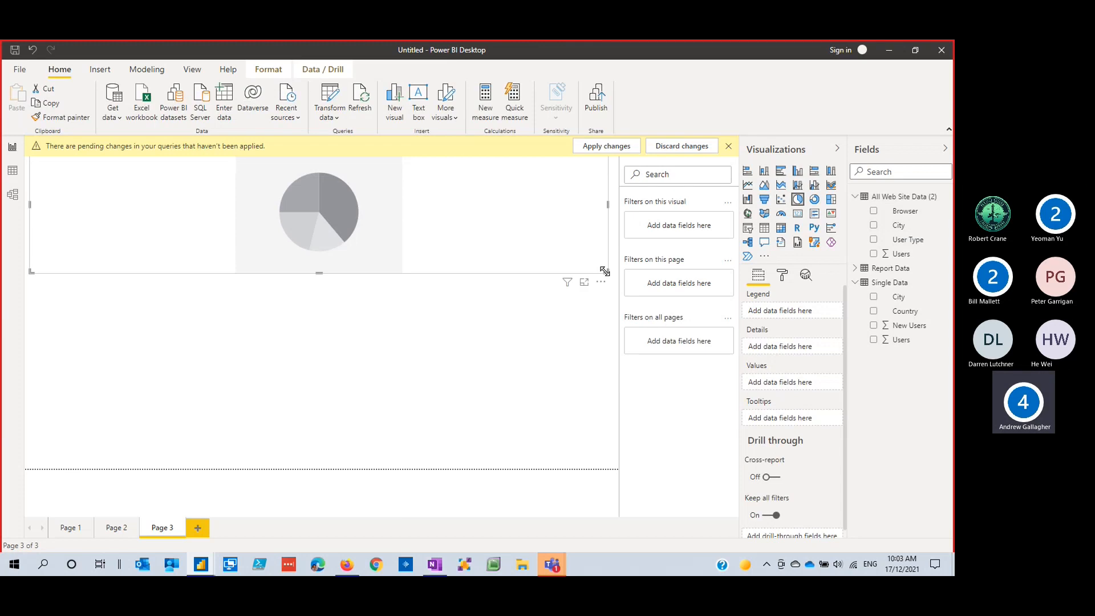
pyautogui.click(873, 211)
pyautogui.click(873, 253)
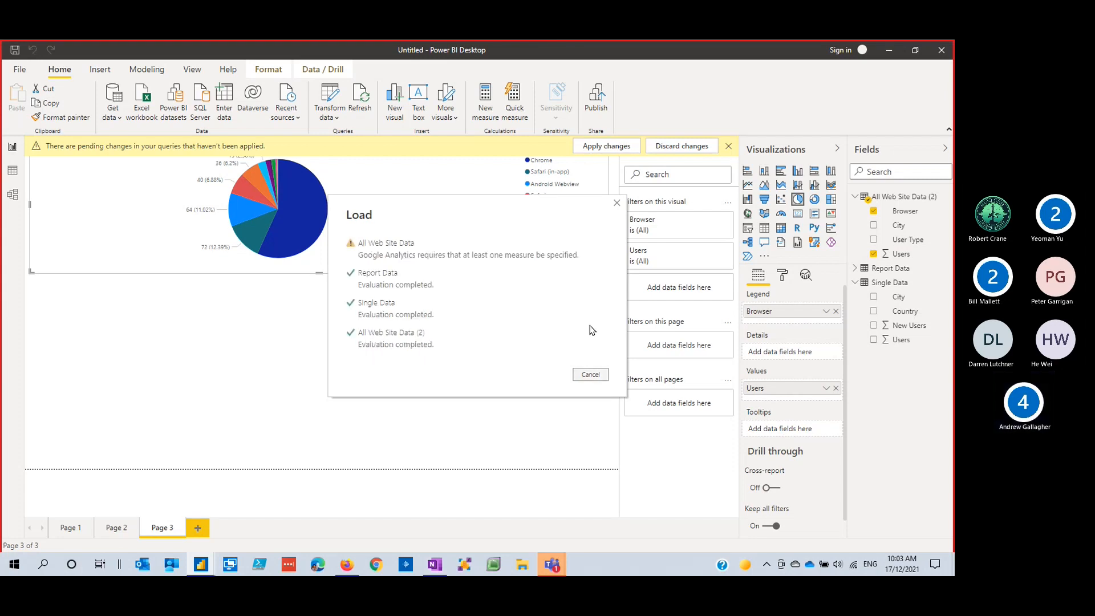
pyautogui.click(591, 375)
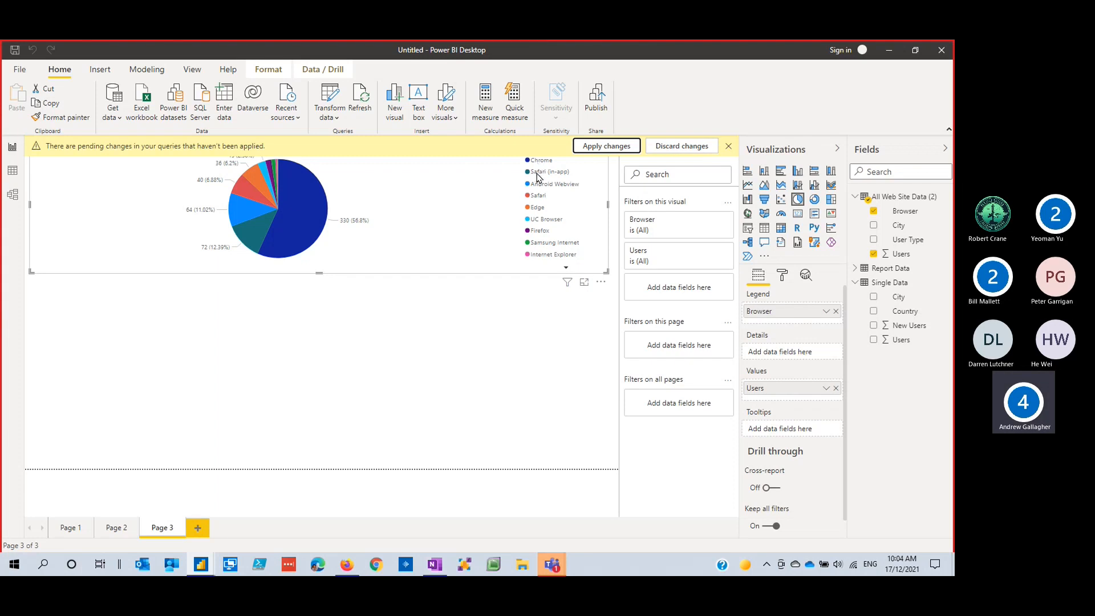
# Add a second pie chart below the browser chart showing Users by Country from the Single Data table
pyautogui.click(327, 335)
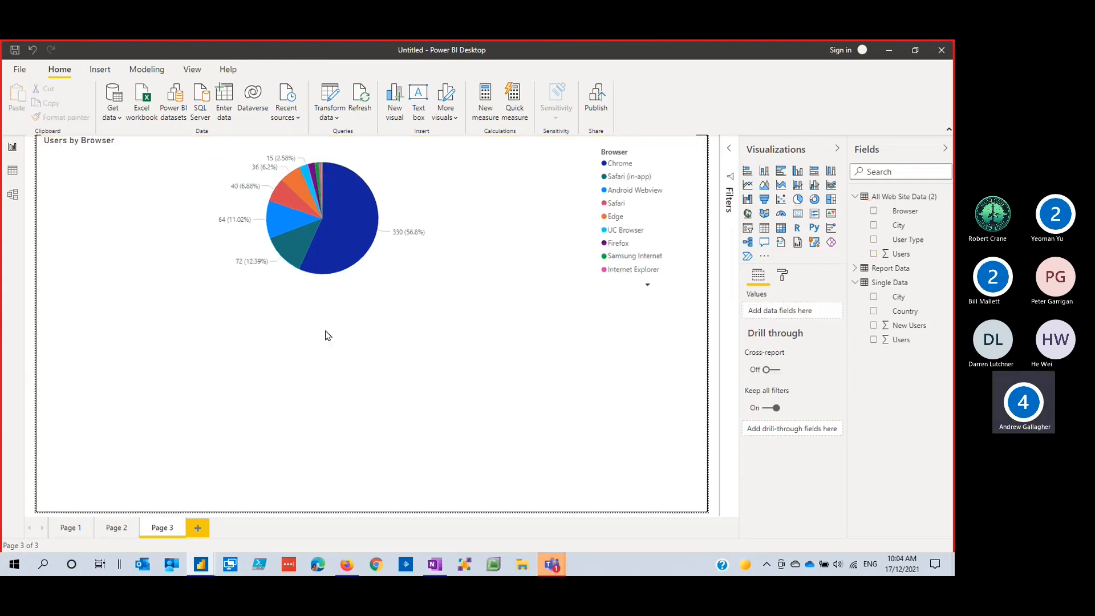
pyautogui.click(803, 204)
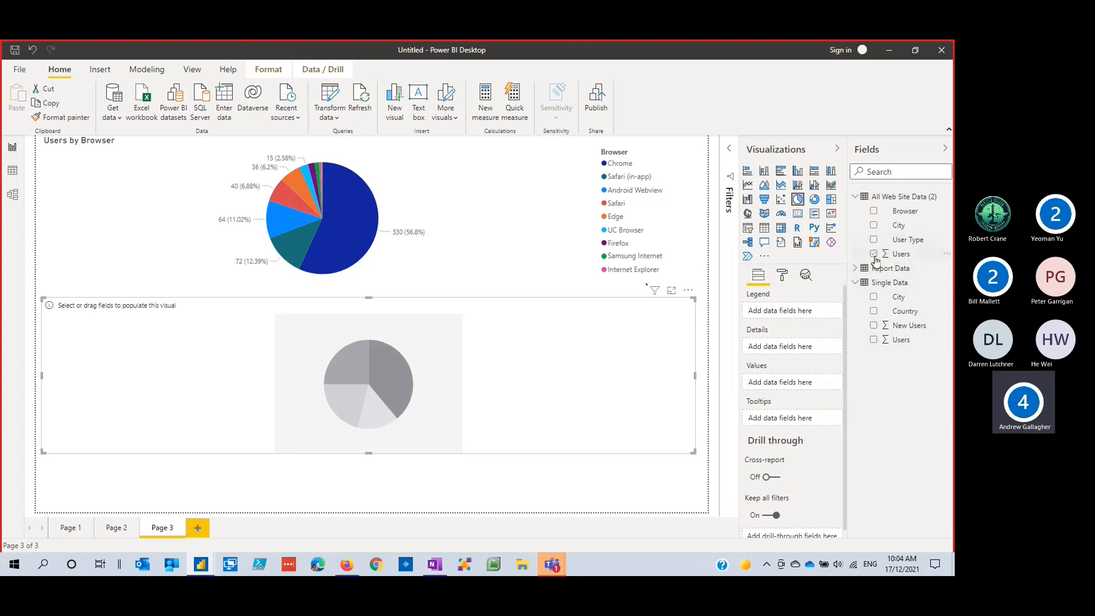
pyautogui.click(872, 313)
pyautogui.click(873, 339)
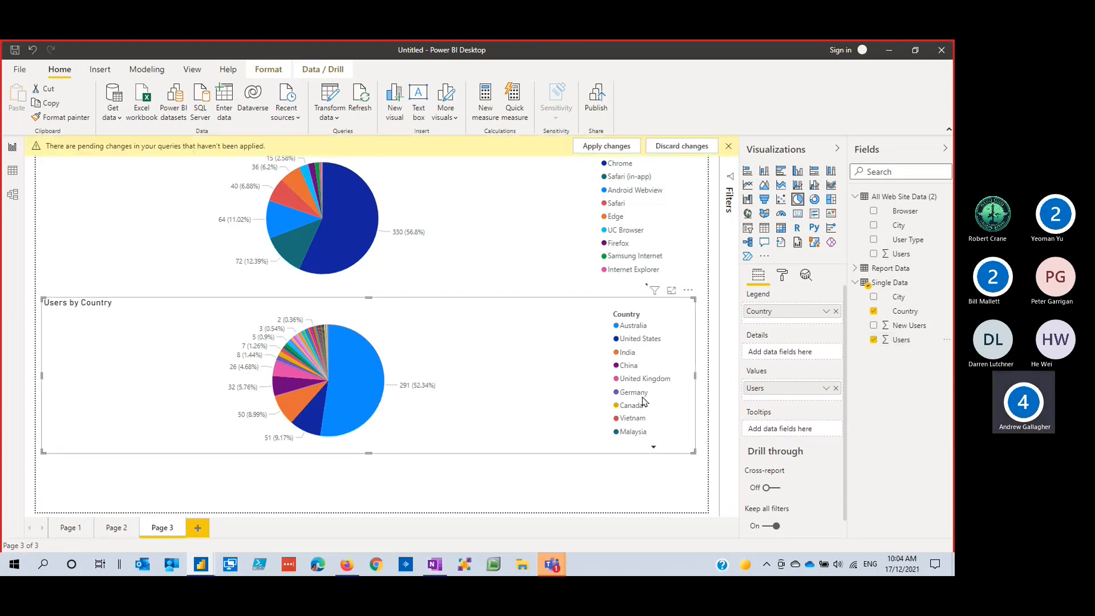
# Try to discard the pending query changes to All Web Site Data, and select the Australia slice in the country pie chart
pyautogui.click(127, 237)
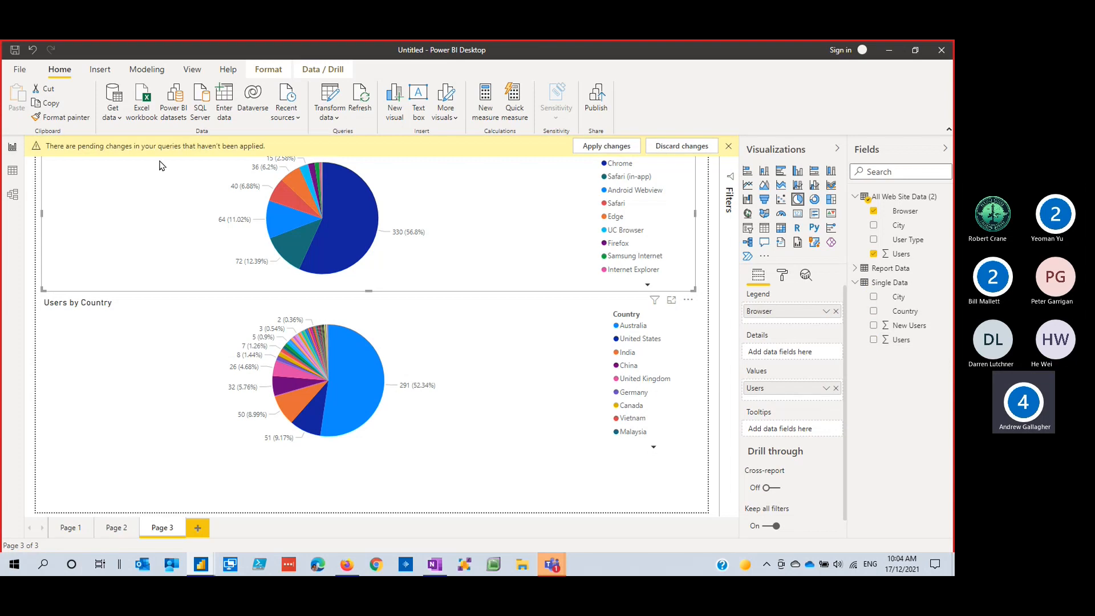
pyautogui.click(704, 147)
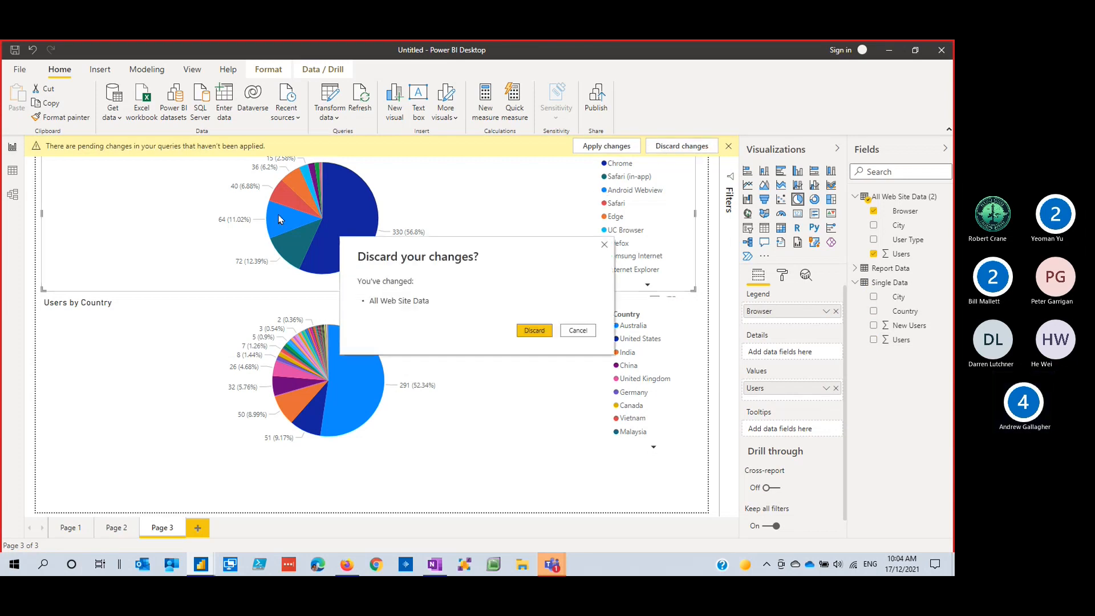
pyautogui.click(546, 329)
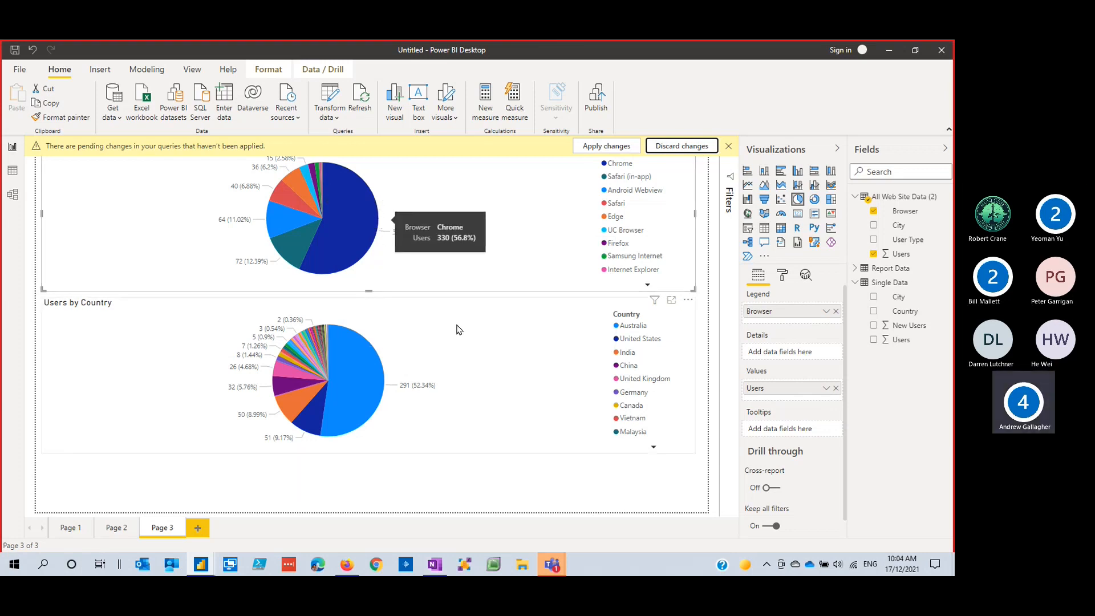
pyautogui.click(359, 375)
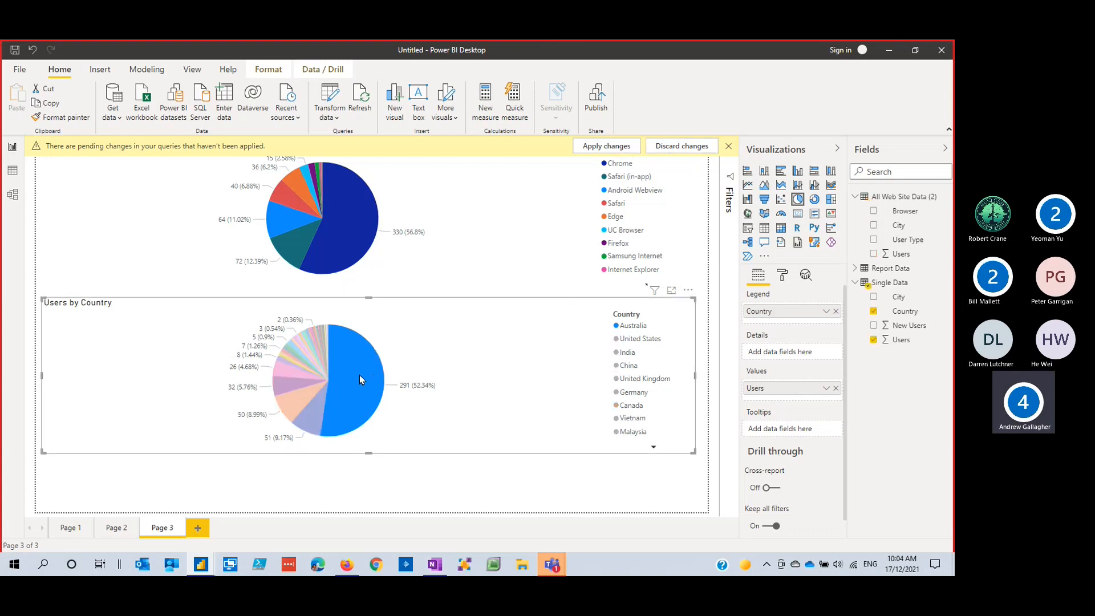
pyautogui.click(692, 146)
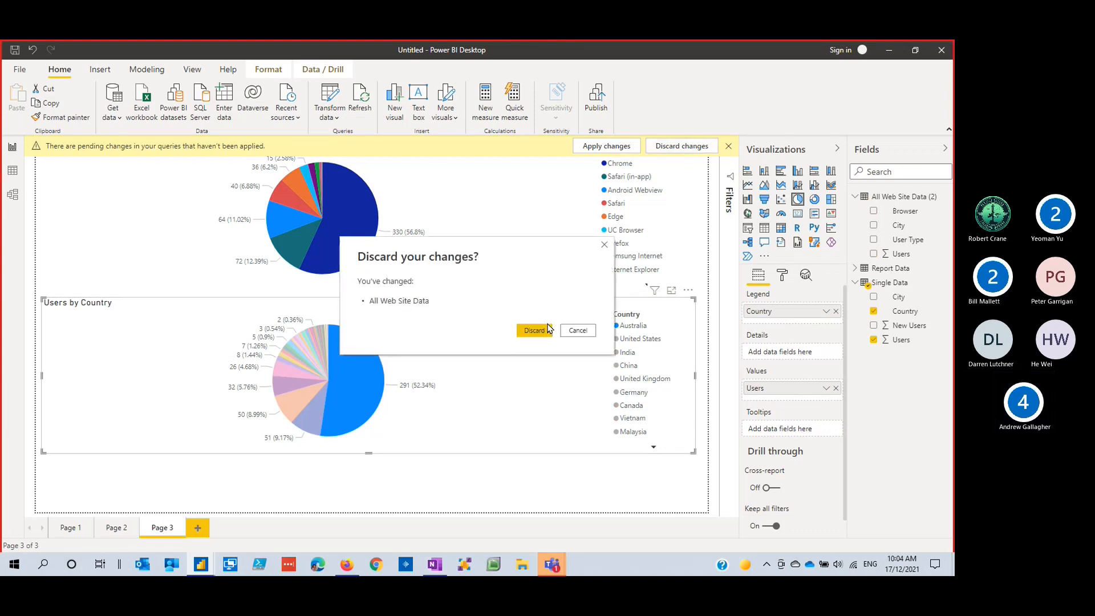
# Switch to the FirstReport window and open its Multiple page to view the finished browser and country charts
pyautogui.moveTo(204, 564)
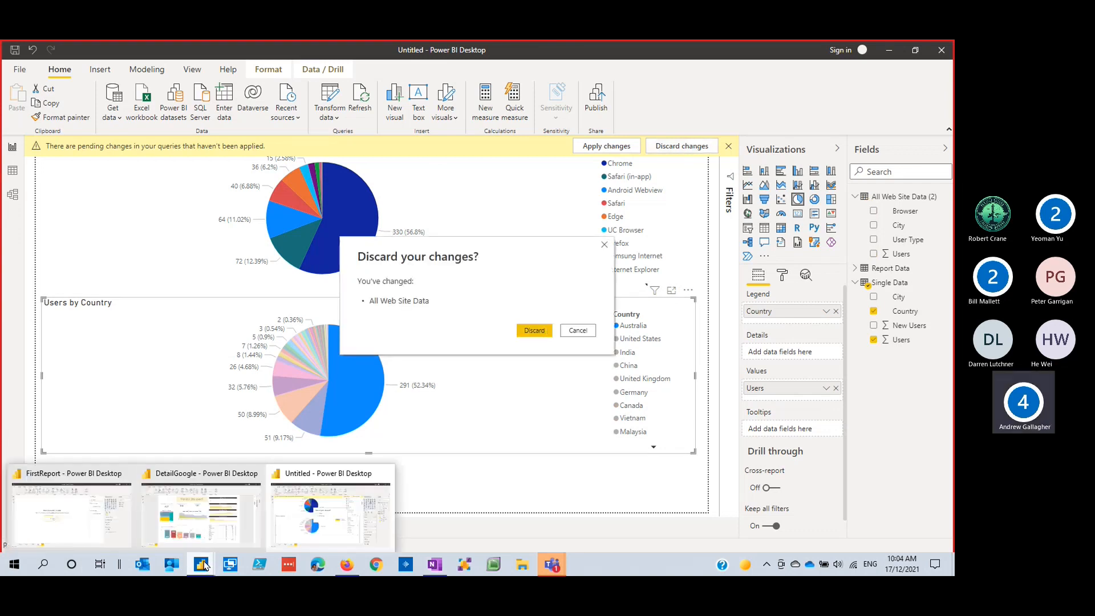
pyautogui.click(27, 507)
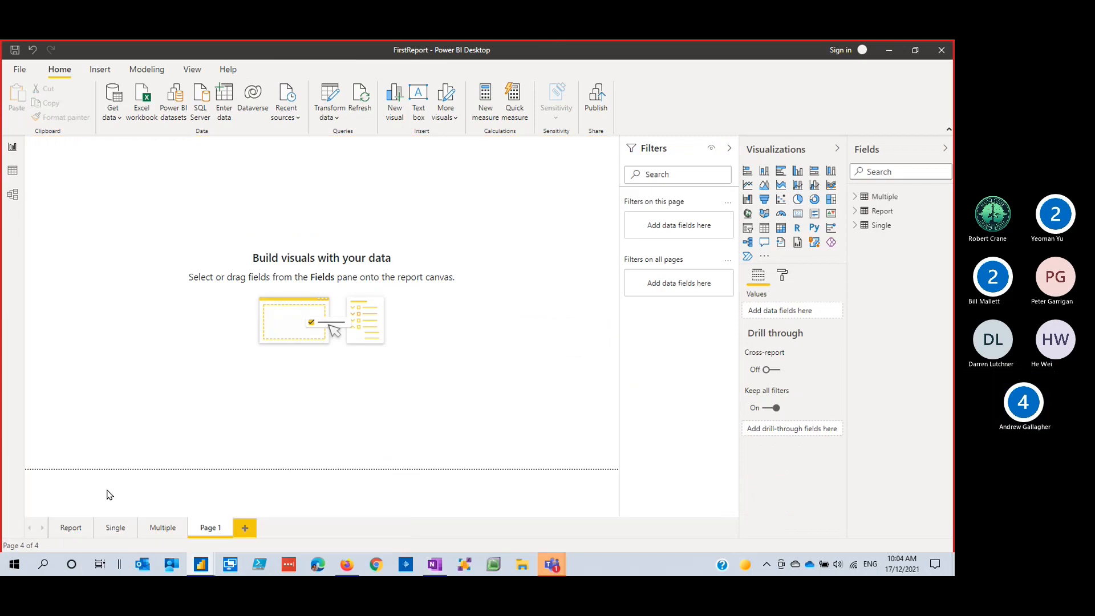
pyautogui.click(174, 525)
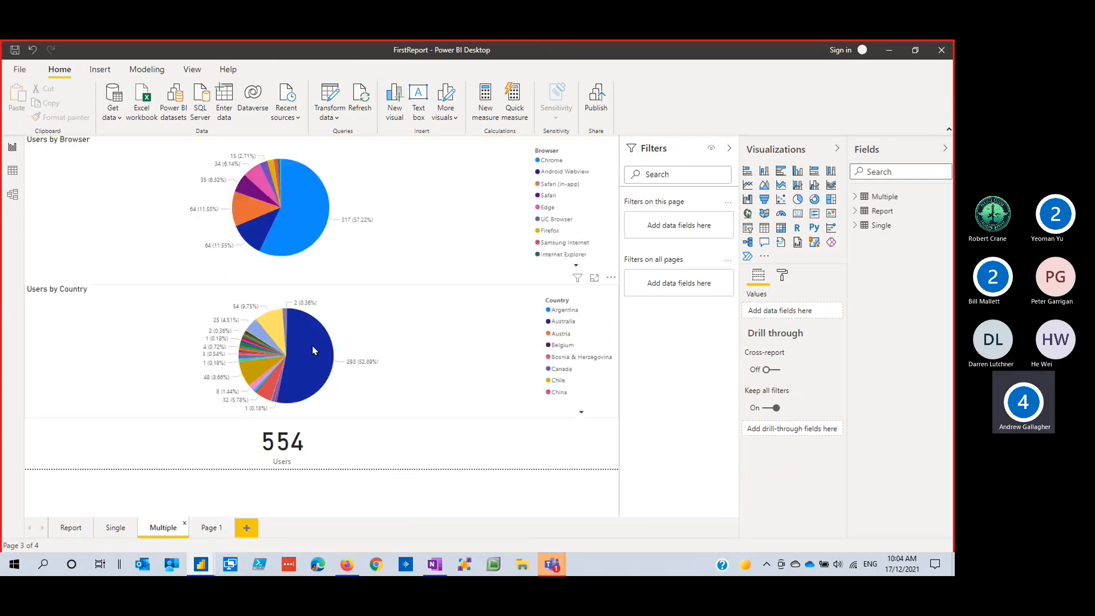
# Select the Australia slice in the Users by Country pie to cross-highlight the browser chart and the Users card
pyautogui.moveTo(313, 351)
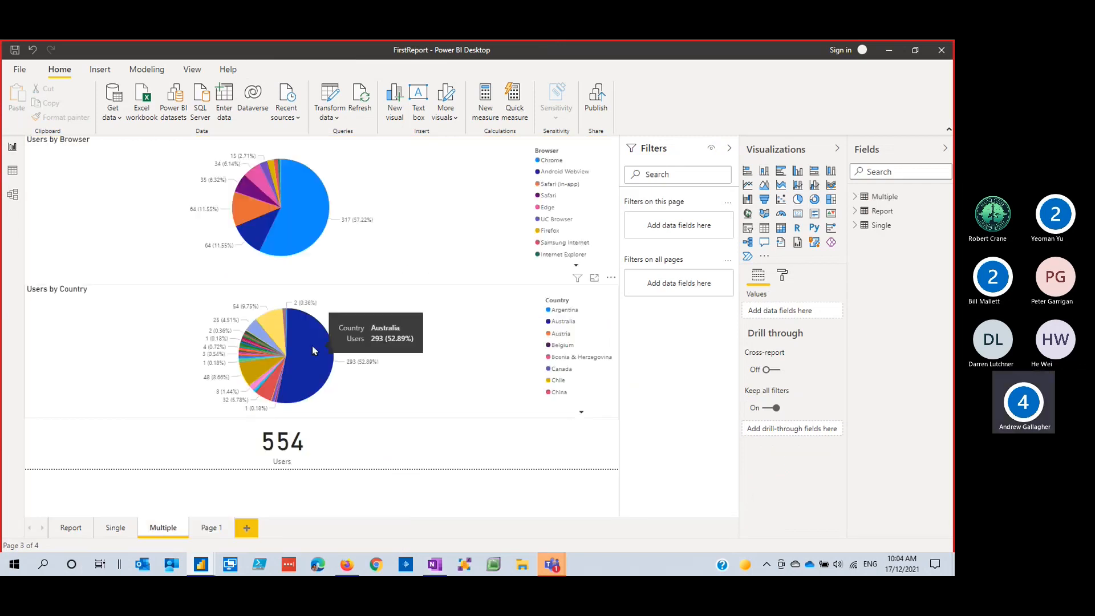
pyautogui.click(313, 351)
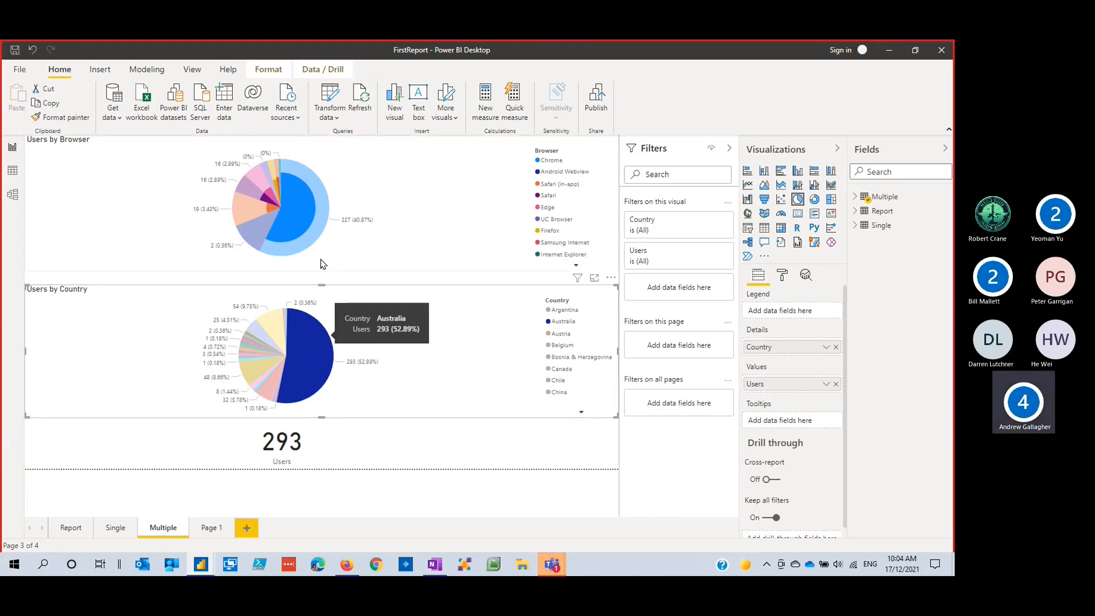
pyautogui.moveTo(277, 217)
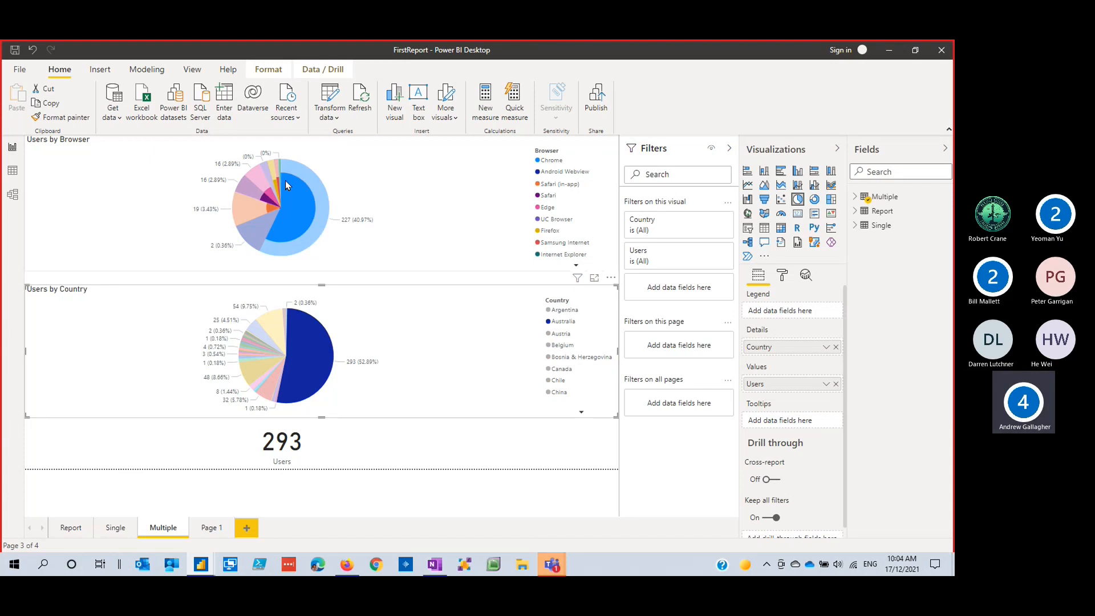
pyautogui.moveTo(310, 339)
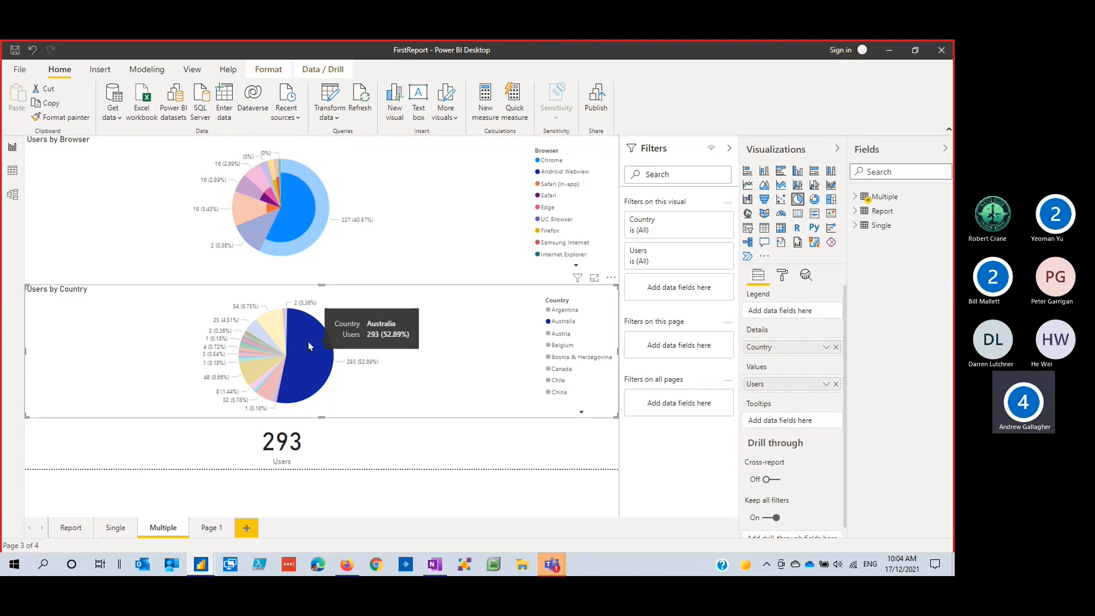
pyautogui.moveTo(296, 189)
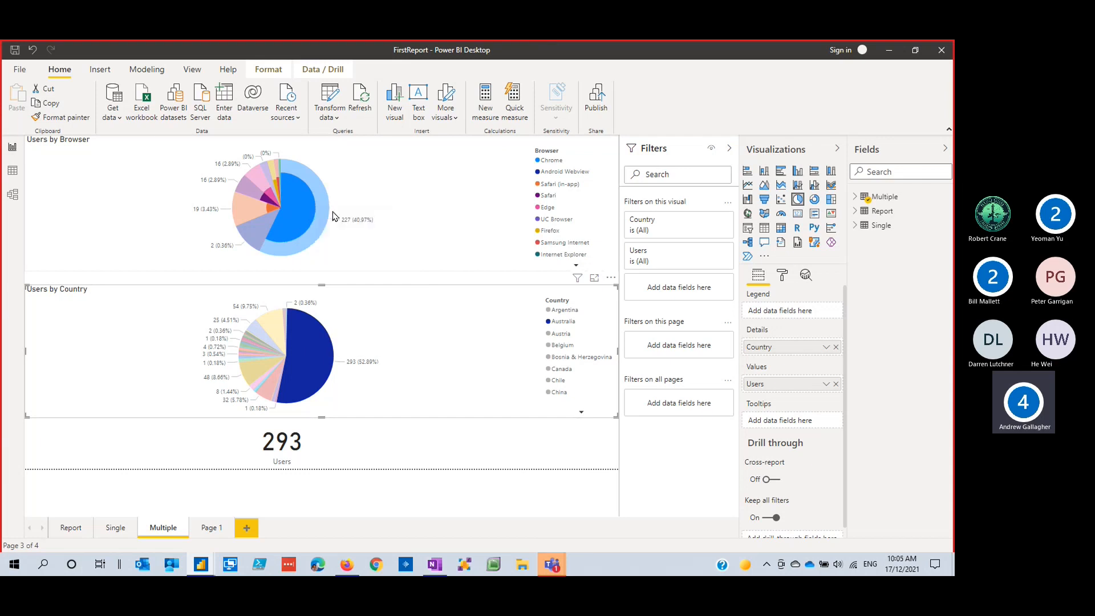
# Cross-highlight the page by the Chrome slice of the browser pie, and by the dark gold slice of the country pie
pyautogui.click(304, 212)
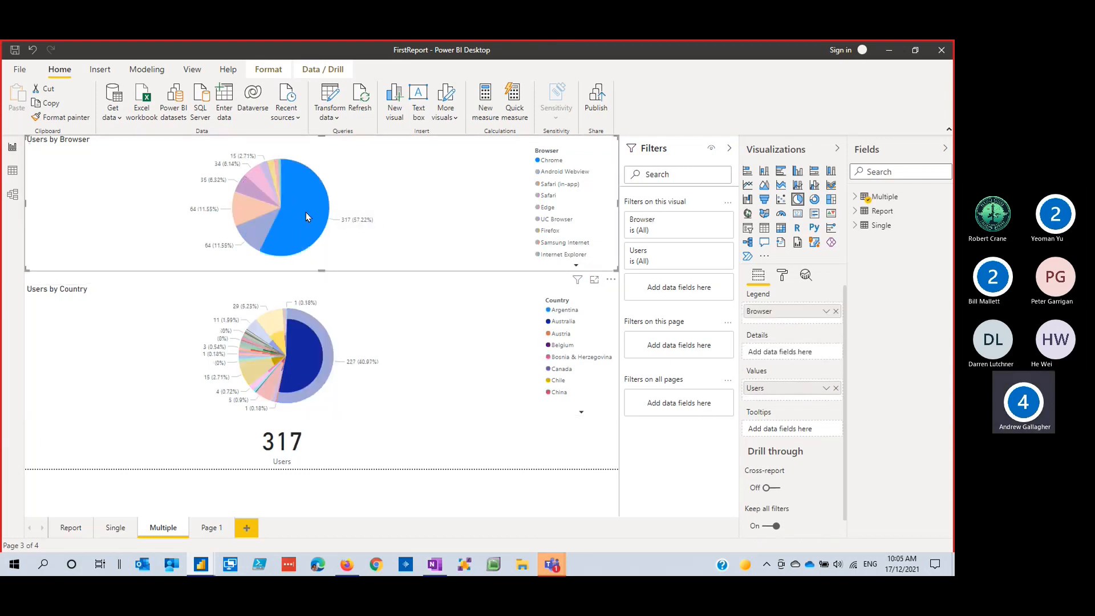
pyautogui.click(306, 212)
pyautogui.click(305, 212)
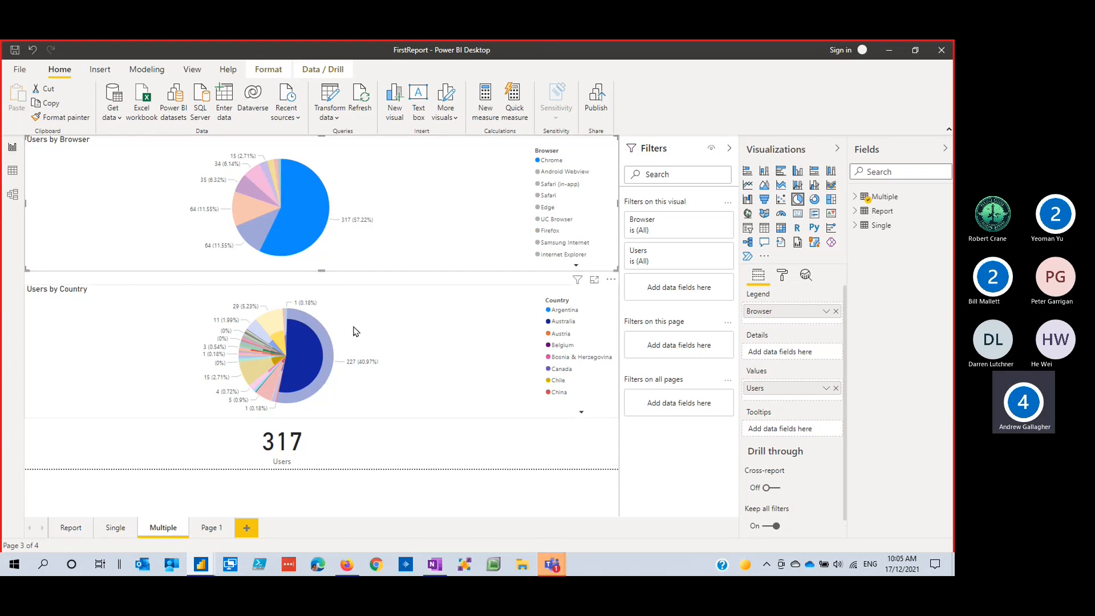
pyautogui.click(260, 372)
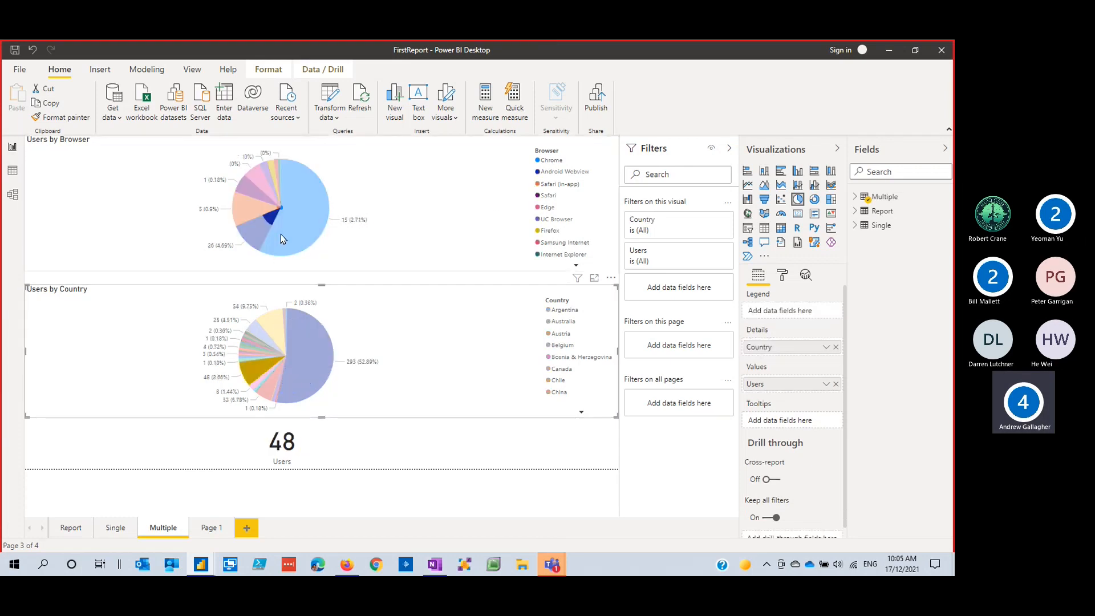
pyautogui.moveTo(326, 334)
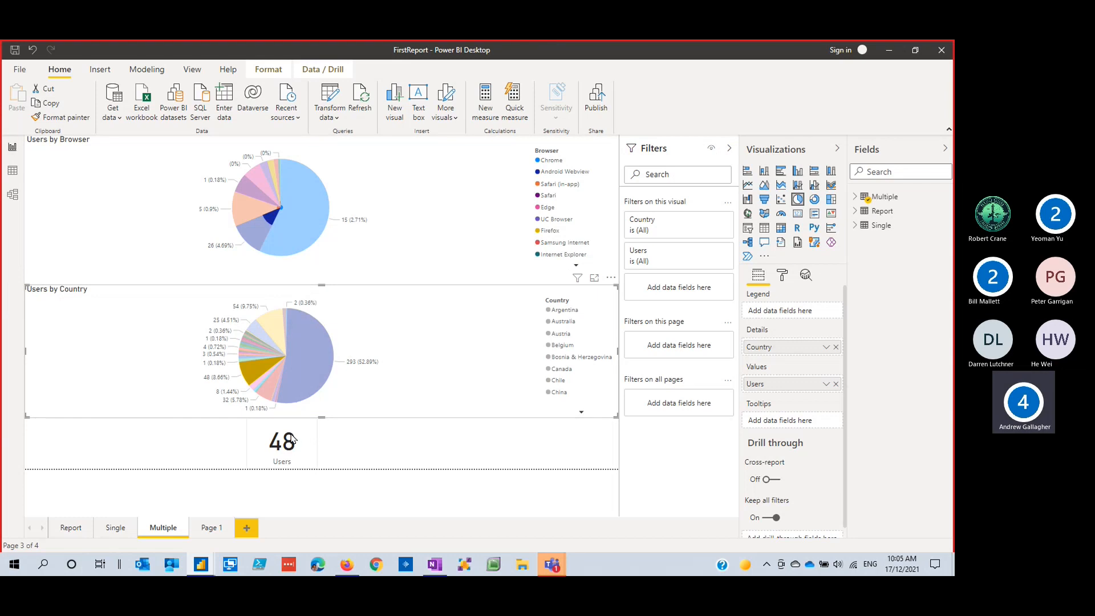
# Switch to the DetailGoogle window to examine the finished Monitor Site speed report
pyautogui.hotkey('alt', 'Tab')
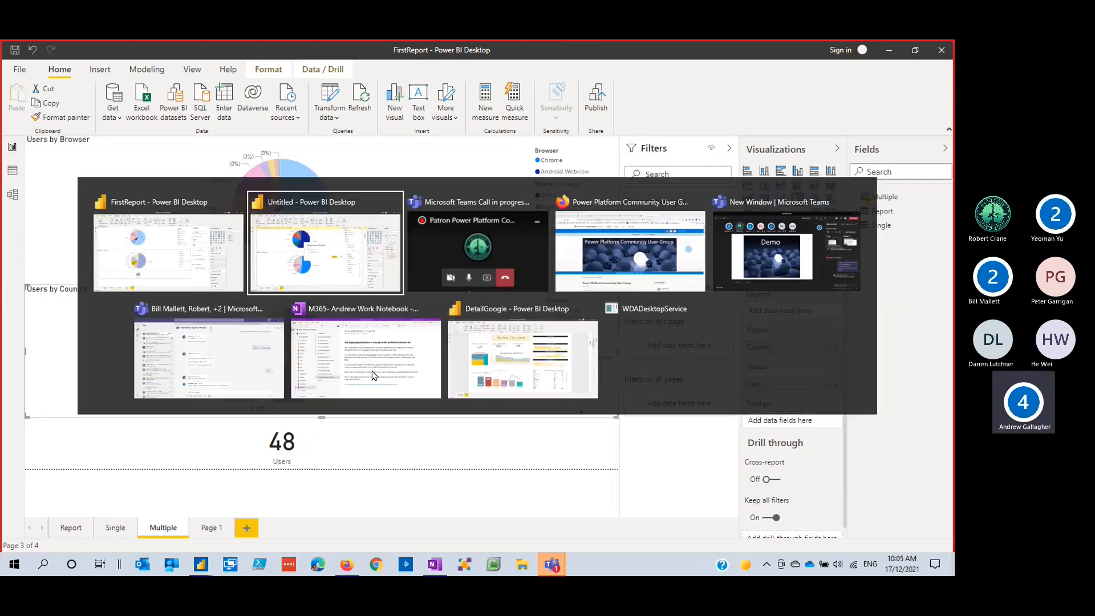
pyautogui.hotkey('alt', 'Tab')
pyautogui.hotkey('alt', 'Tab')
pyautogui.hotkey('alt', 'Tab')
pyautogui.hotkey('alt', 'Tab')
pyautogui.hotkey('alt', 'Tab')
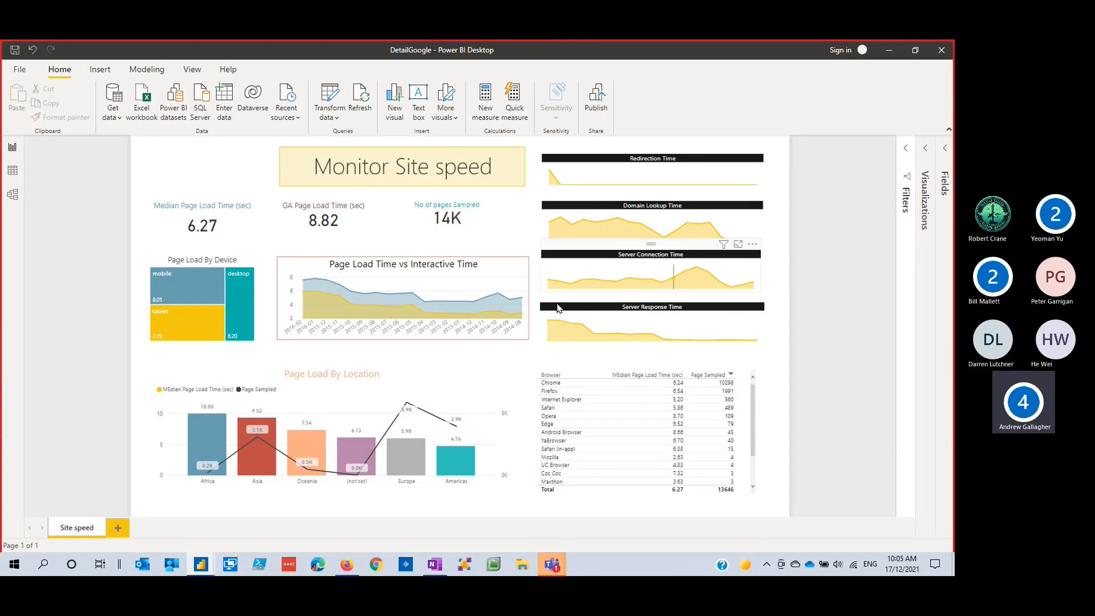
pyautogui.moveTo(489, 317)
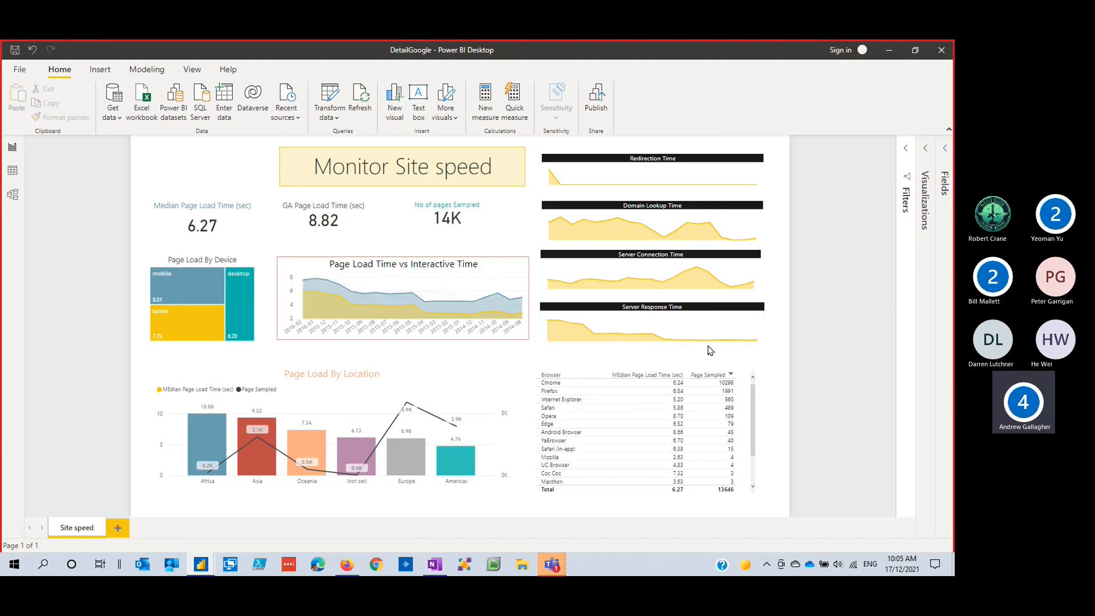
pyautogui.hotkey('alt', 'Tab')
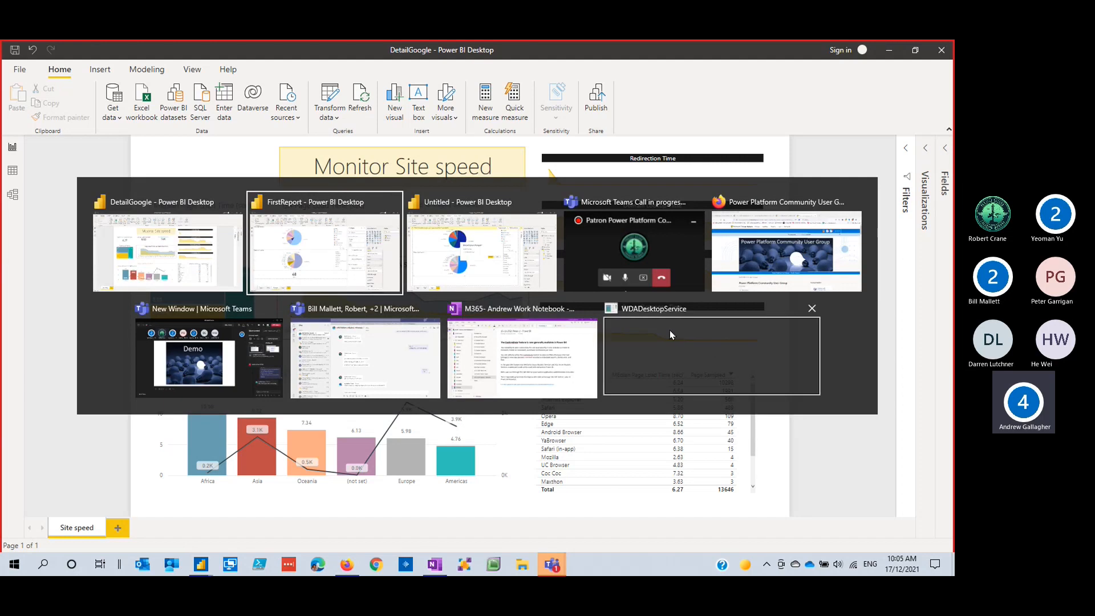
pyautogui.hotkey('alt', 'Tab')
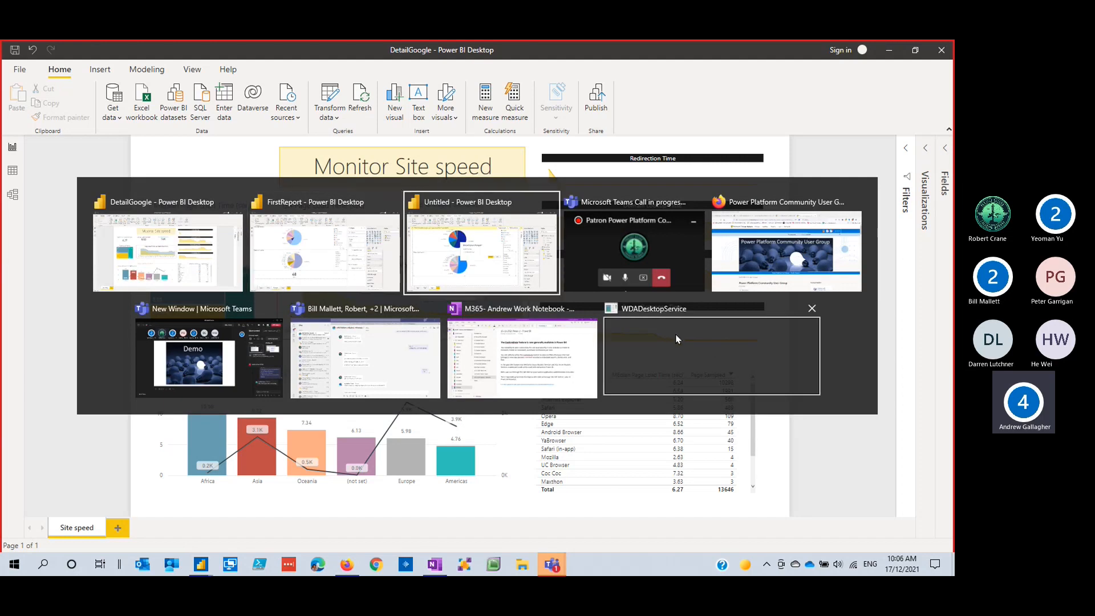
pyautogui.hotkey('alt', 'Tab')
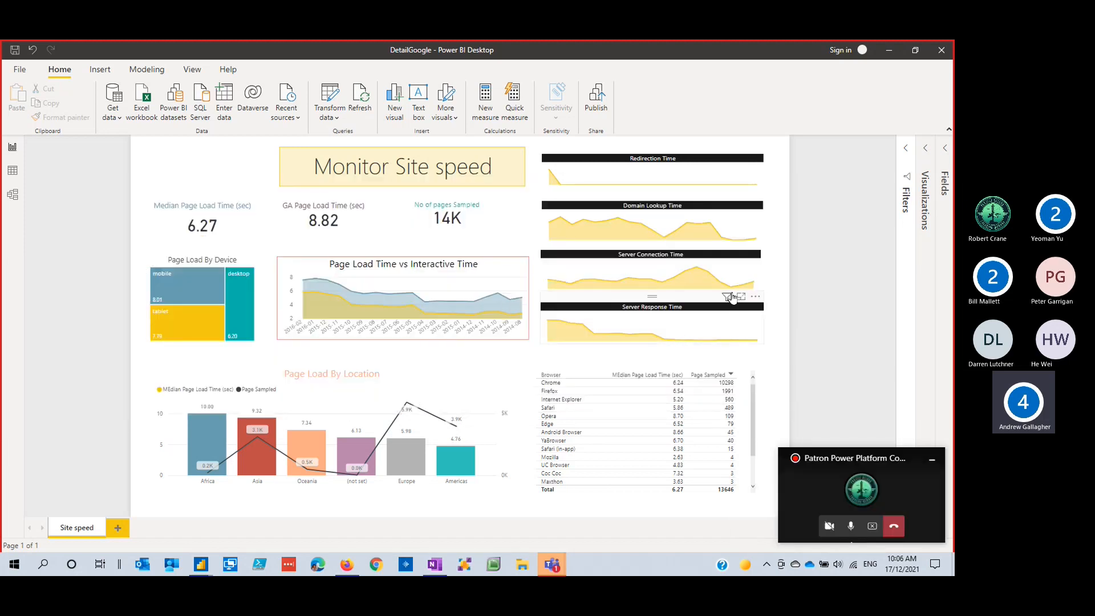
pyautogui.hotkey('alt', 'Tab')
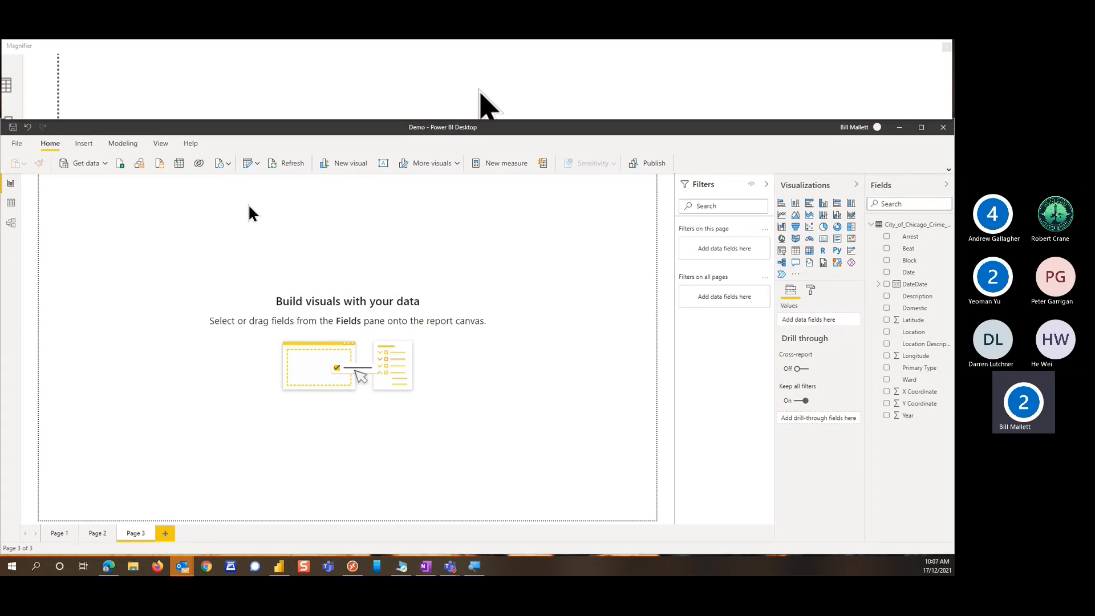
# Open the Chicago crime data in the Power Query Editor and examine the format of the text values in the Date column
pyautogui.click(256, 163)
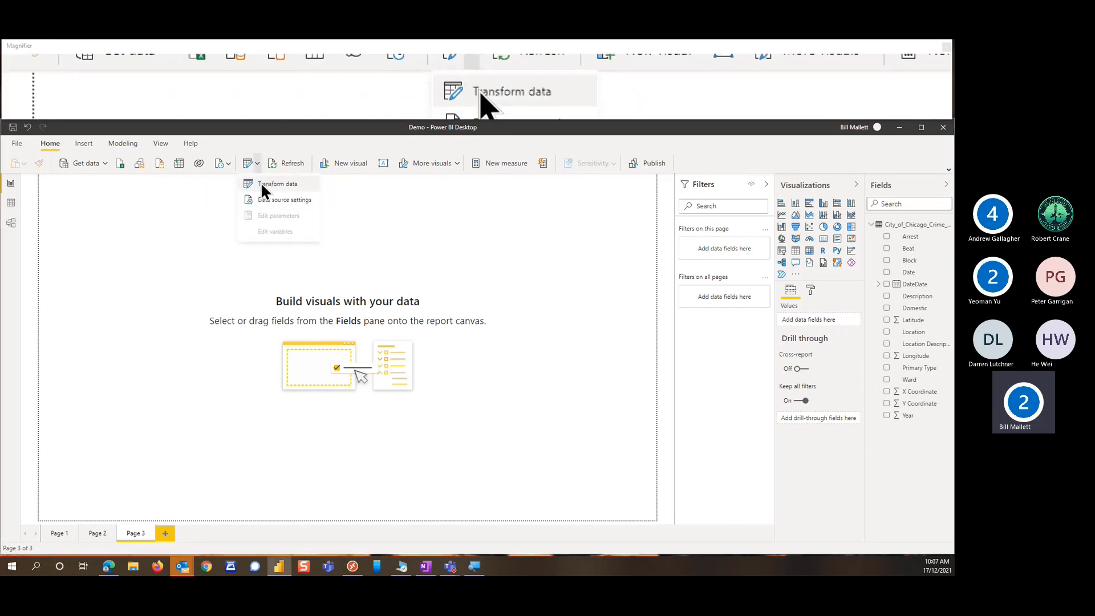
pyautogui.click(261, 184)
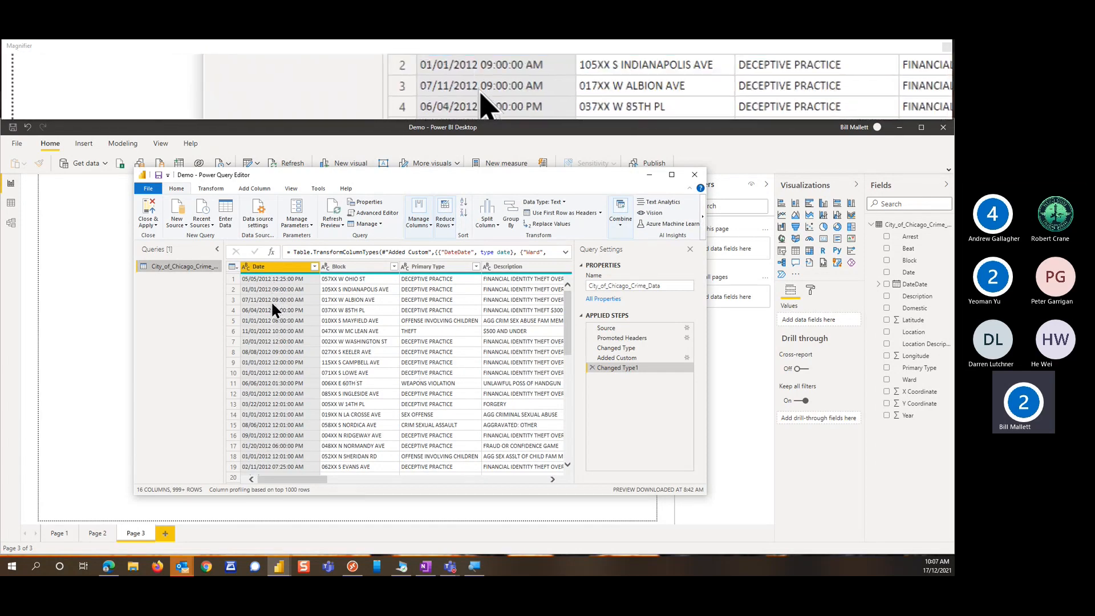
pyautogui.scroll(-3, 275, 320)
pyautogui.scroll(3, 275, 320)
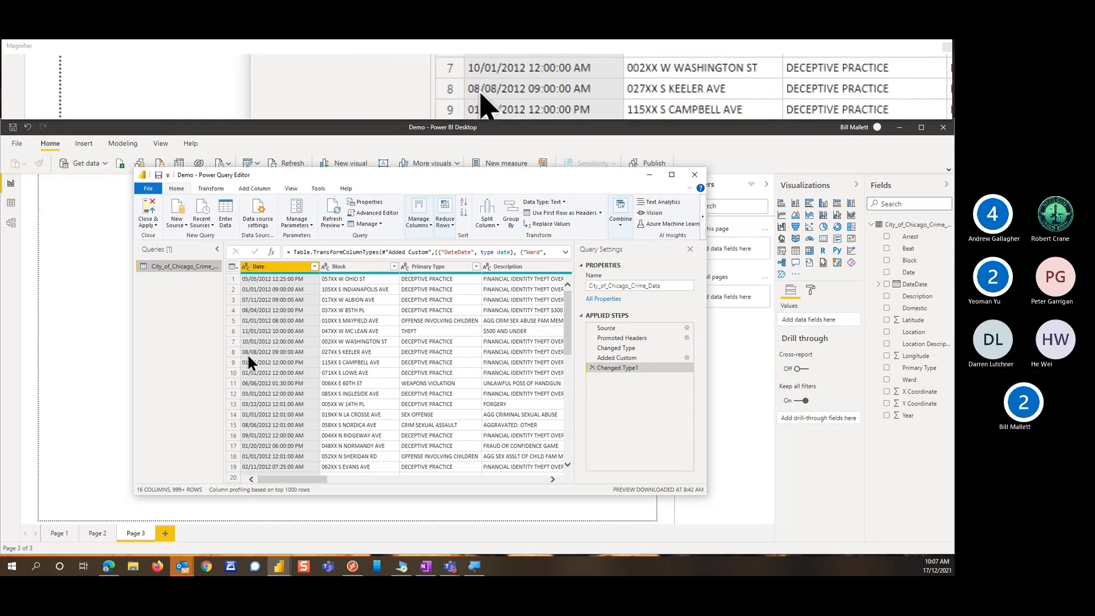
pyautogui.scroll(-3, 270, 391)
pyautogui.scroll(-3, 271, 391)
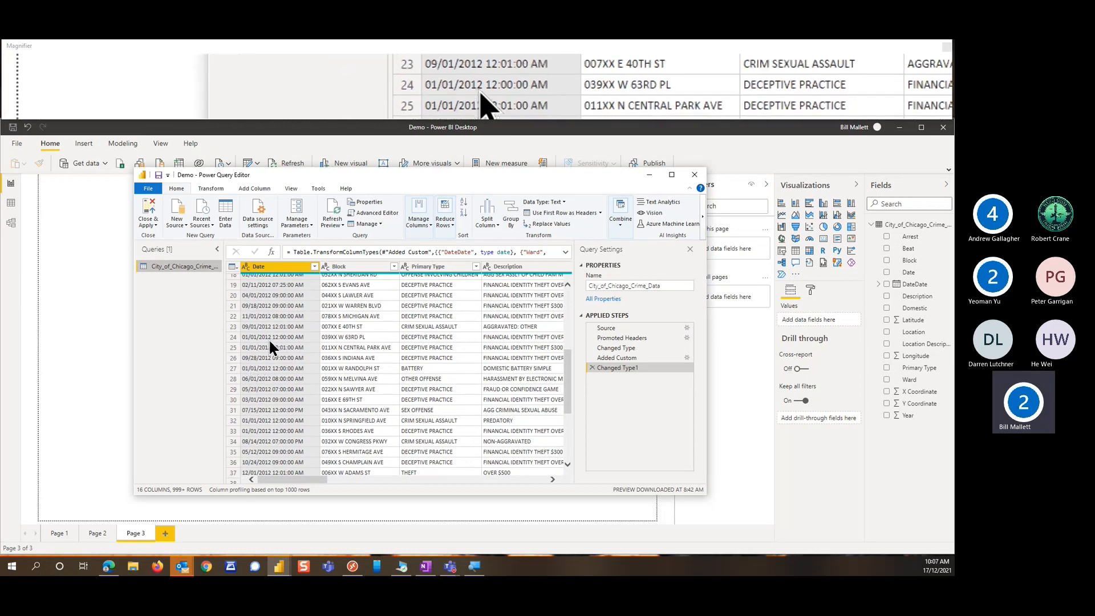
pyautogui.scroll(6, 268, 337)
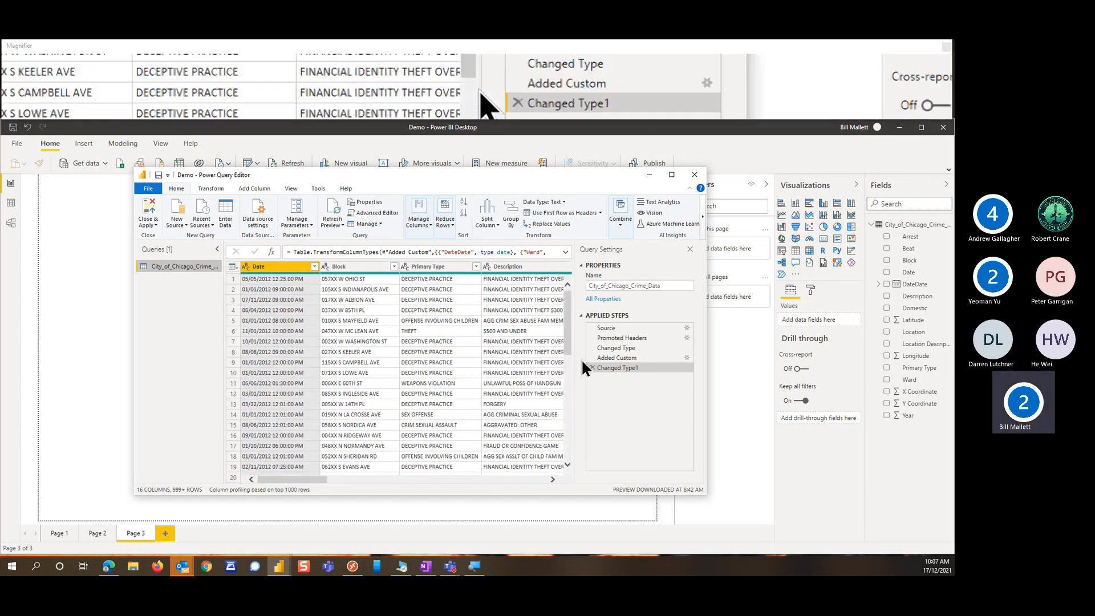
# Review the DateDate custom column formula behind the Added Custom step and accept it as it is
pyautogui.click(614, 357)
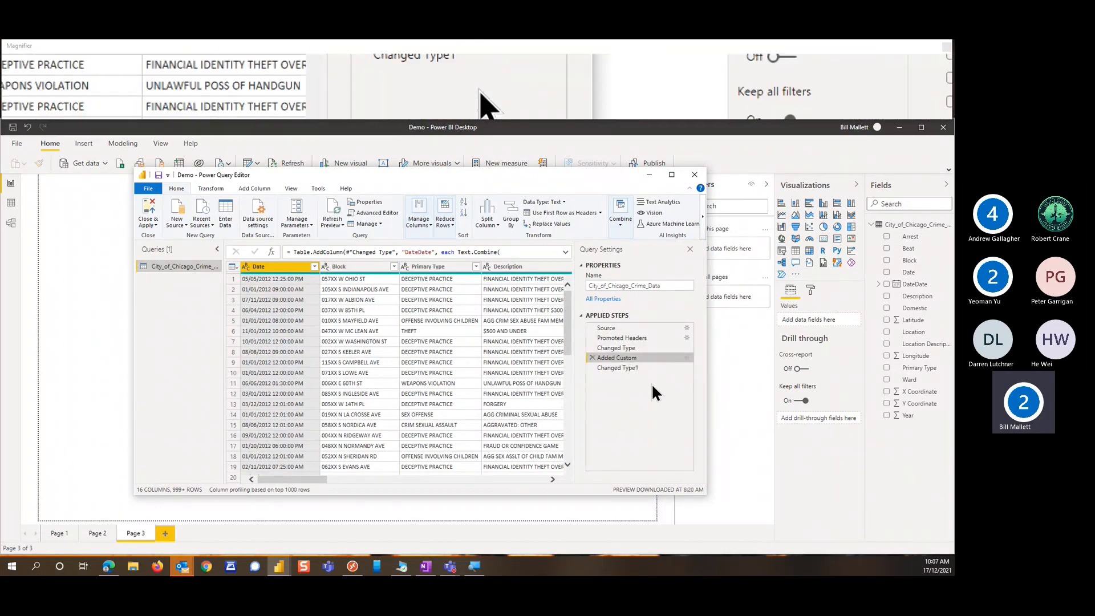
pyautogui.click(685, 358)
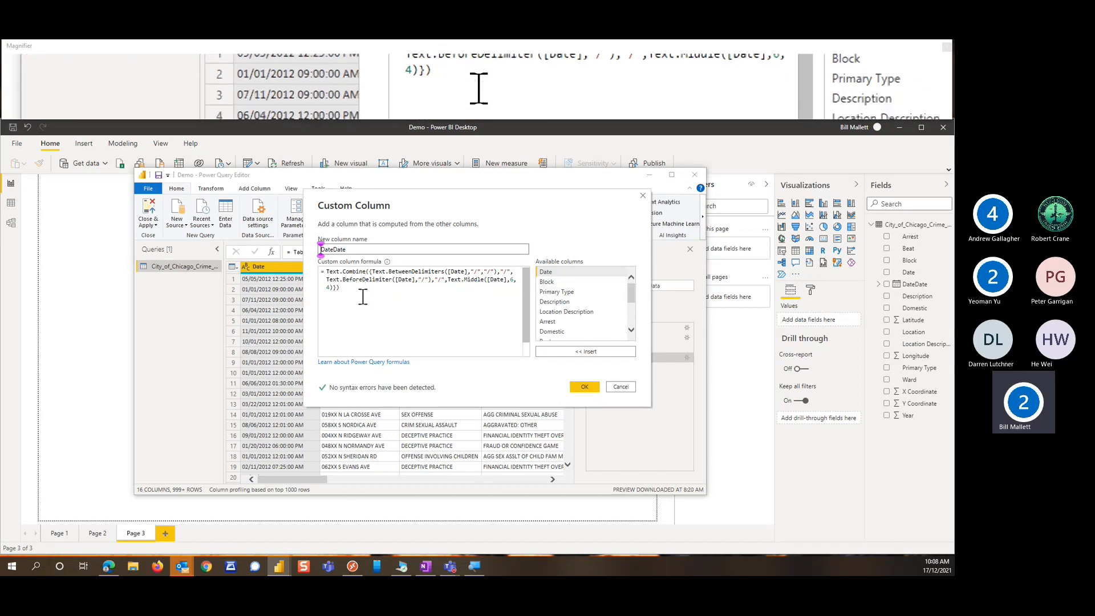
pyautogui.click(576, 383)
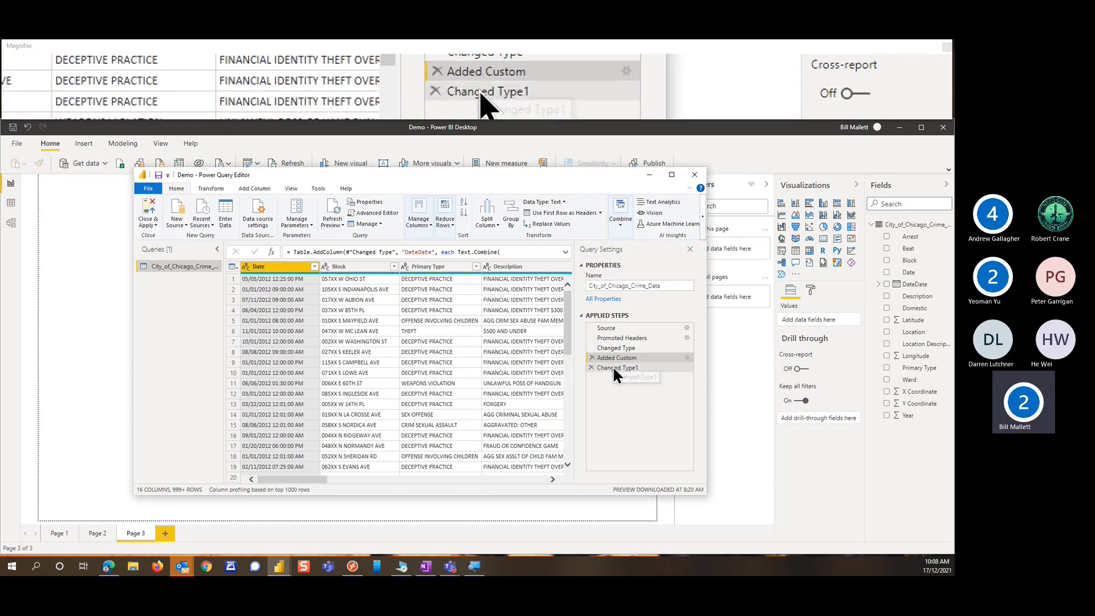
# Check the DateDate column as produced by the Changed Type1 step, and close the Power Query Editor
pyautogui.click(613, 367)
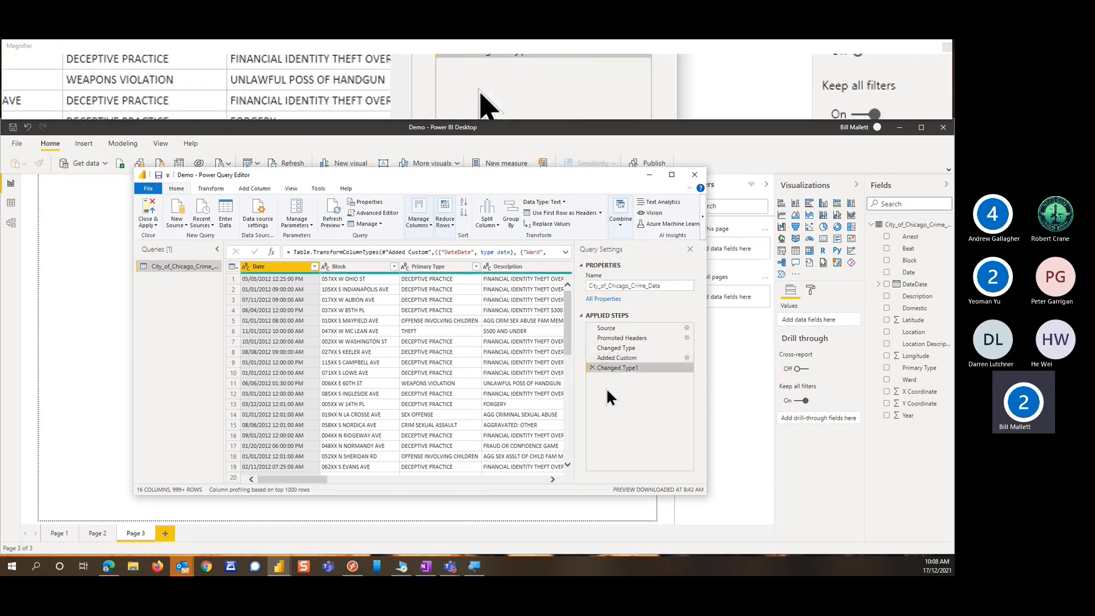
pyautogui.click(518, 477)
pyautogui.click(518, 478)
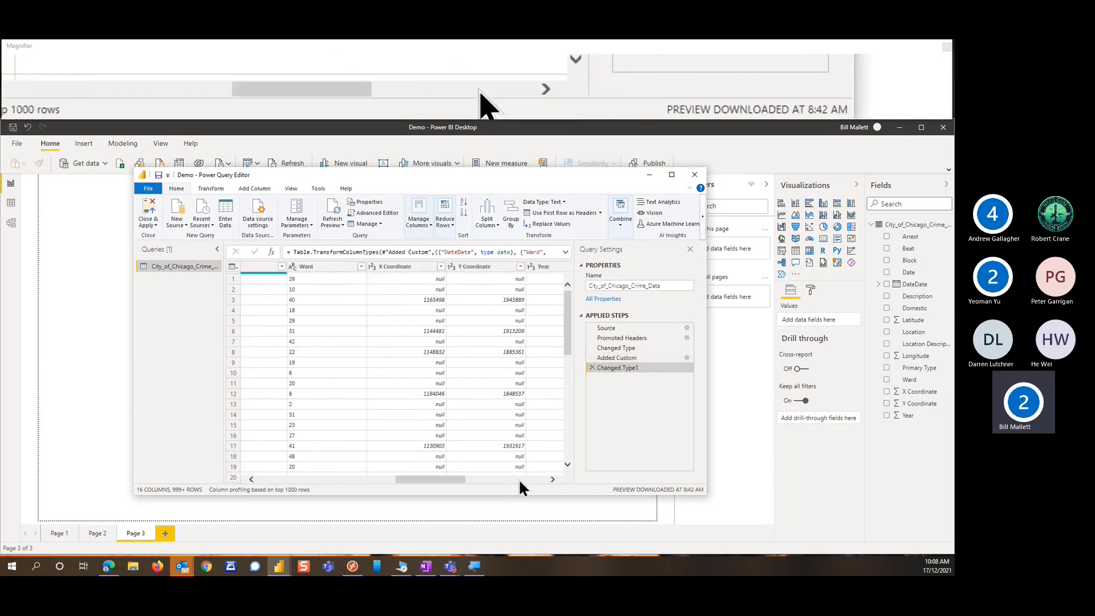
pyautogui.click(518, 477)
pyautogui.moveTo(518, 478); pyautogui.dragTo(563, 473)
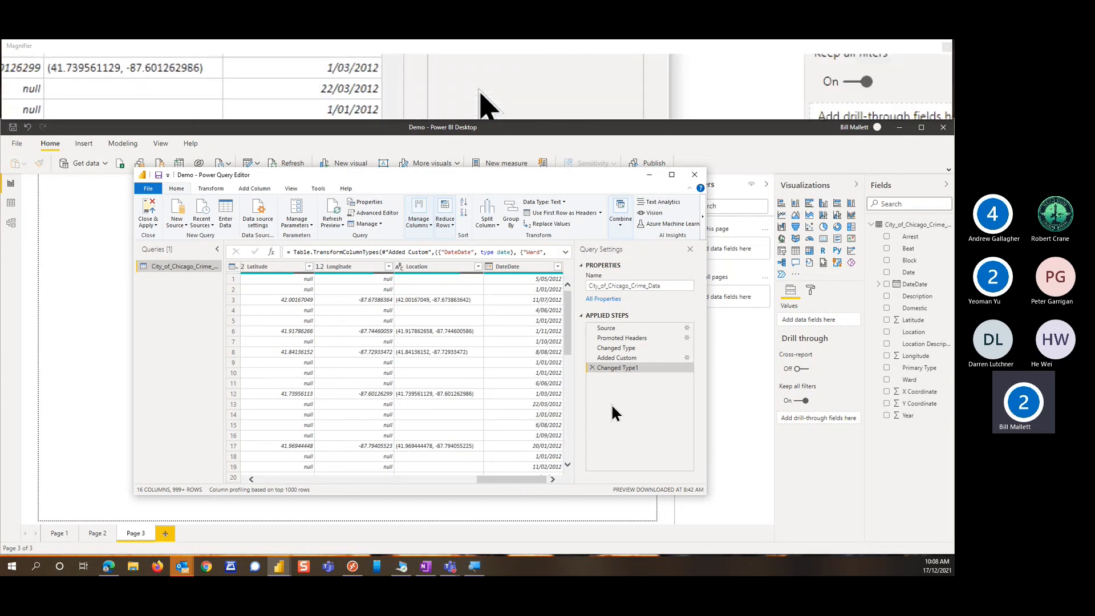
pyautogui.click(697, 178)
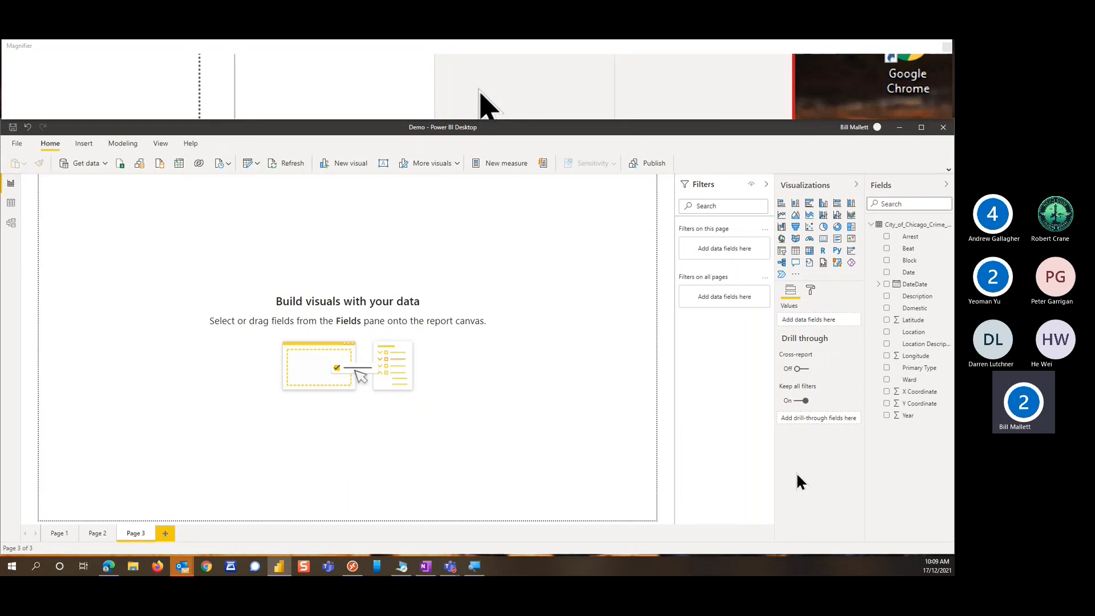
# Insert a clustered column chart covering most of Page 3, with DateDate on its axis
pyautogui.click(822, 203)
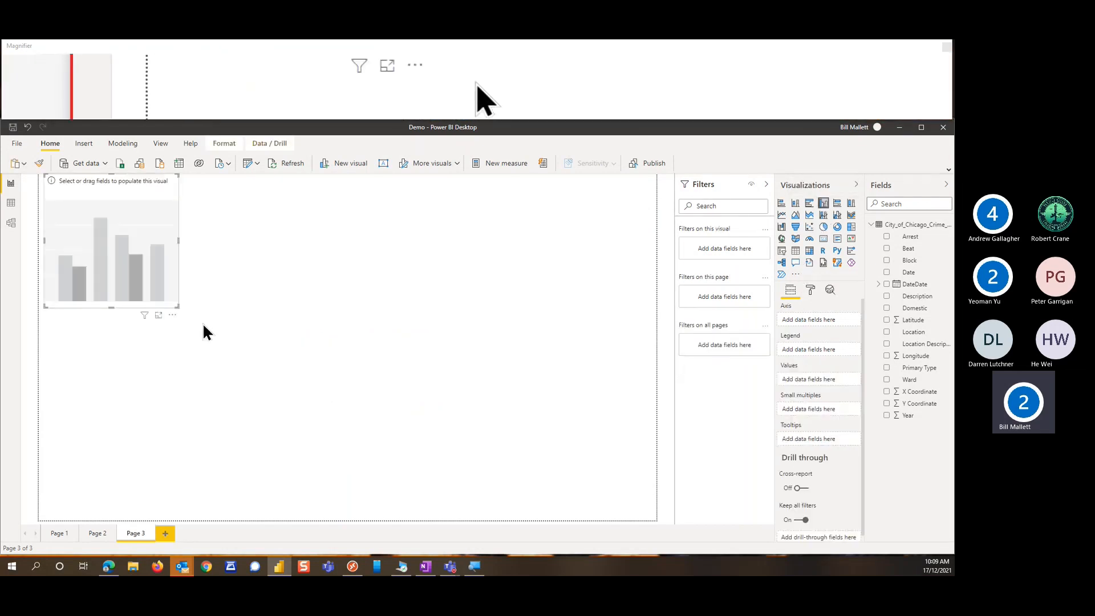
pyautogui.moveTo(177, 307); pyautogui.dragTo(567, 489)
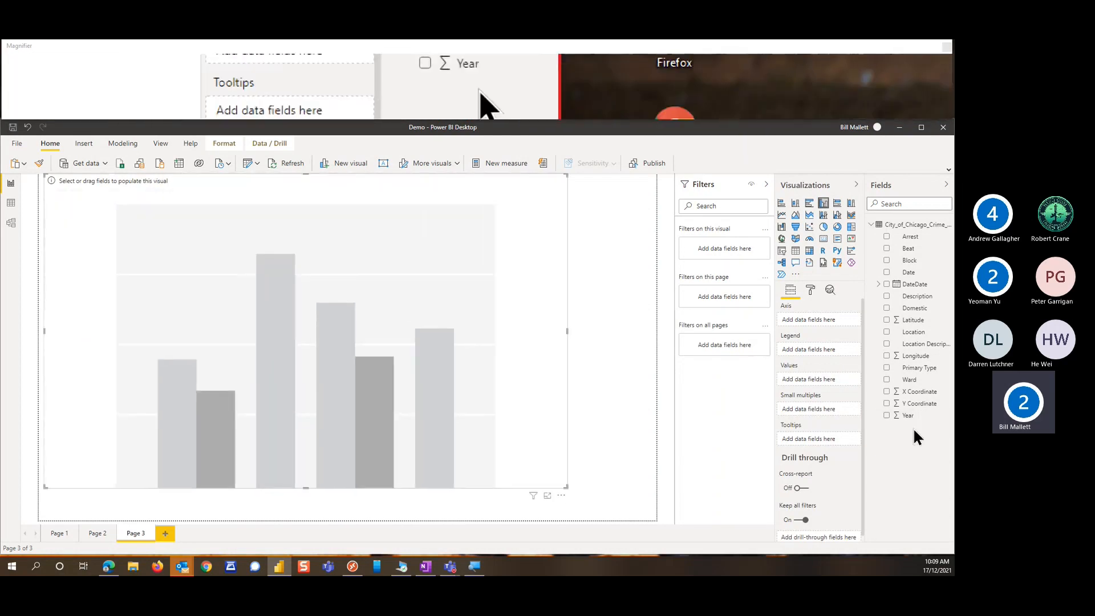
pyautogui.click(887, 284)
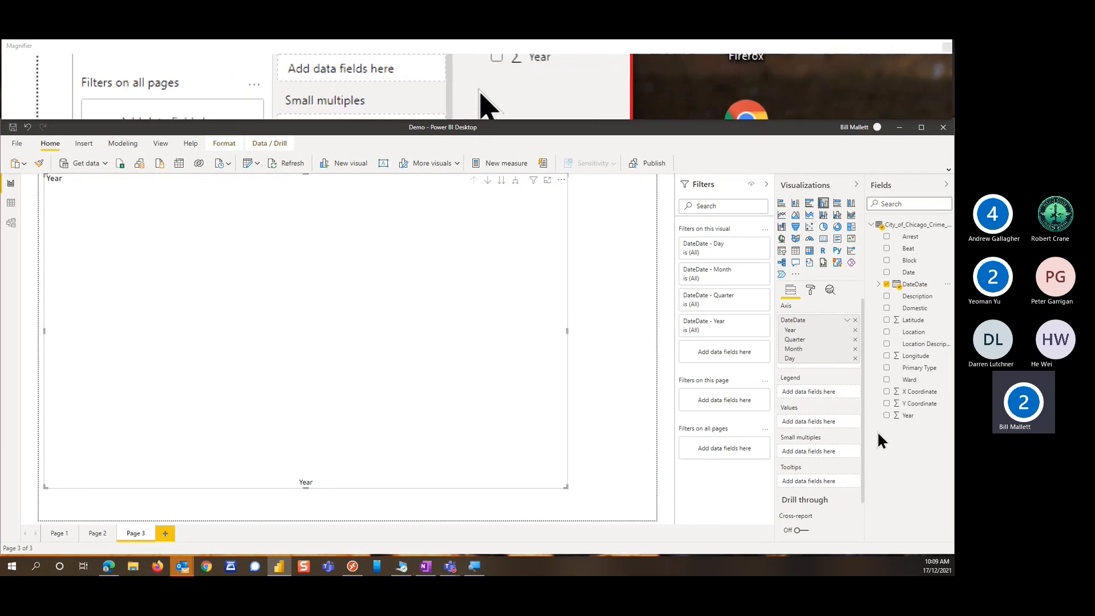
# Use Arrest as the column chart's legend and its count as the values, and inspect the resulting columns
pyautogui.click(887, 237)
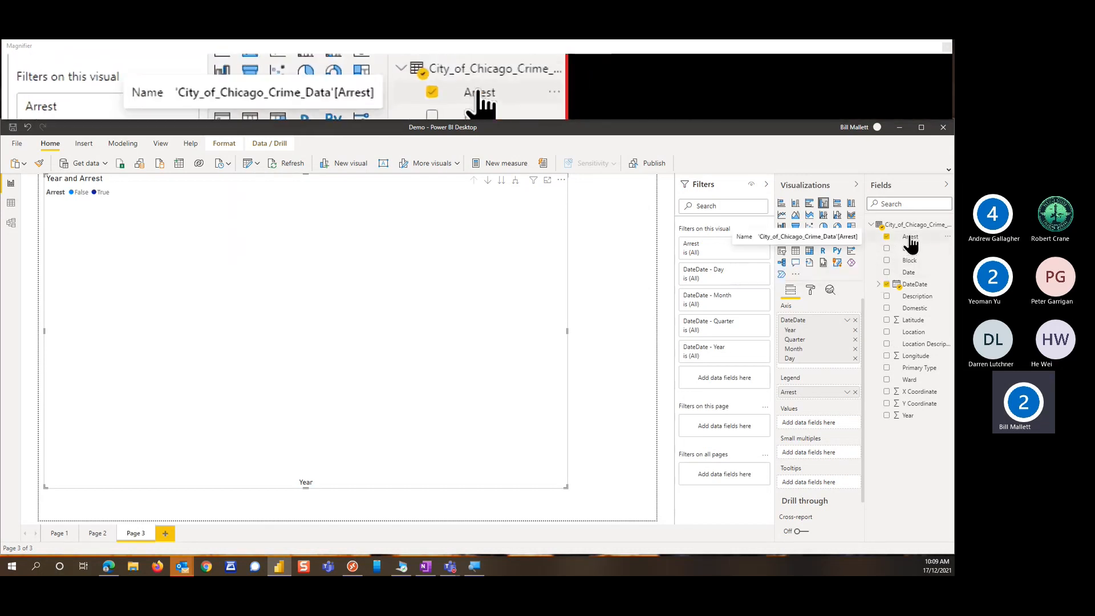
pyautogui.moveTo(910, 242); pyautogui.dragTo(816, 425)
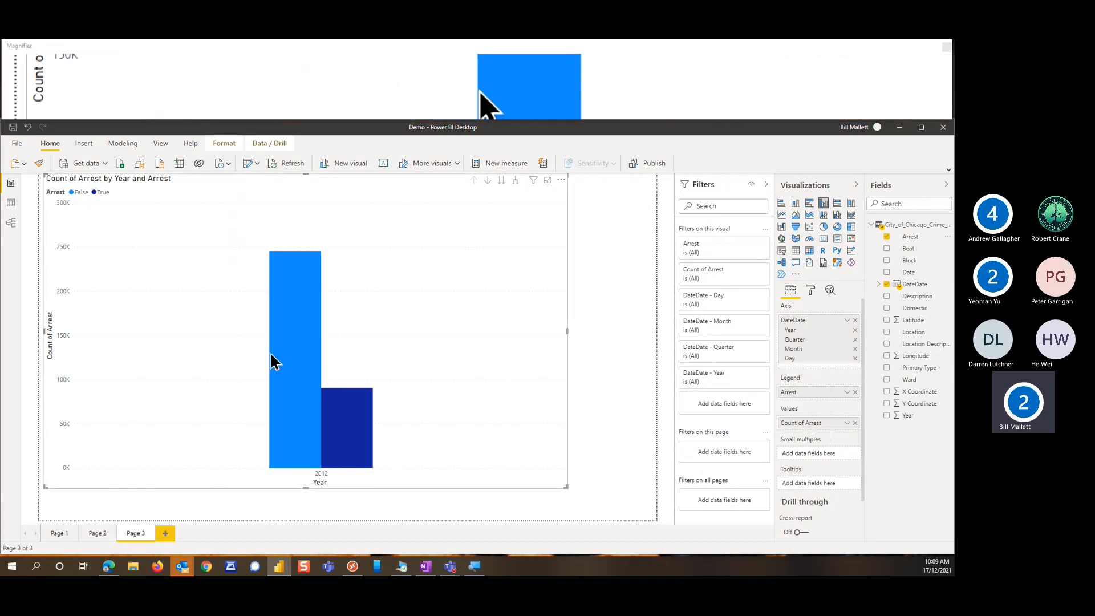
pyautogui.moveTo(279, 342)
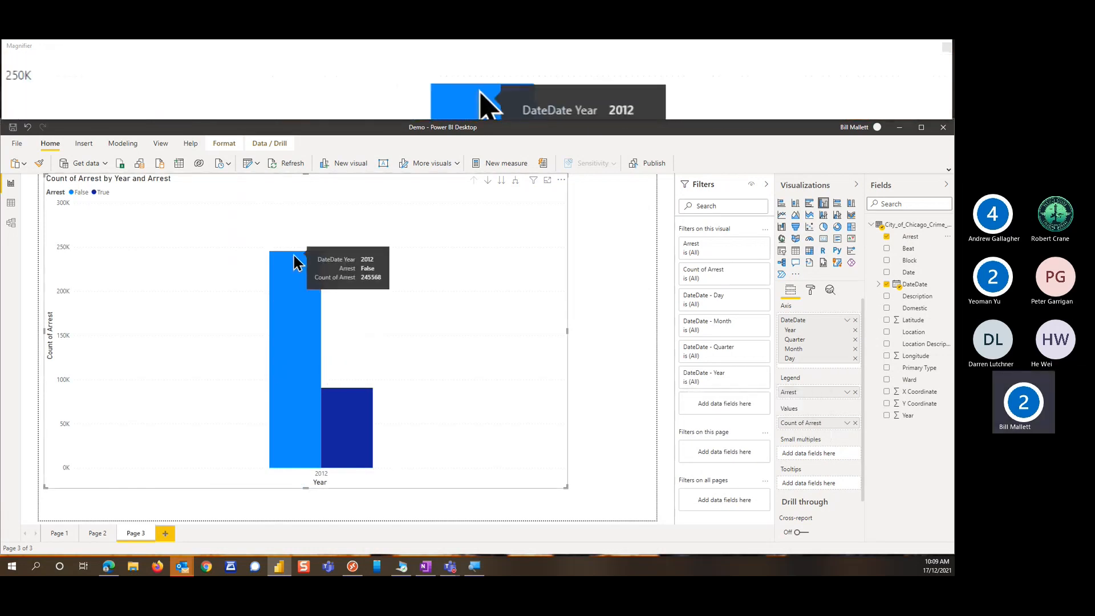
pyautogui.moveTo(365, 414)
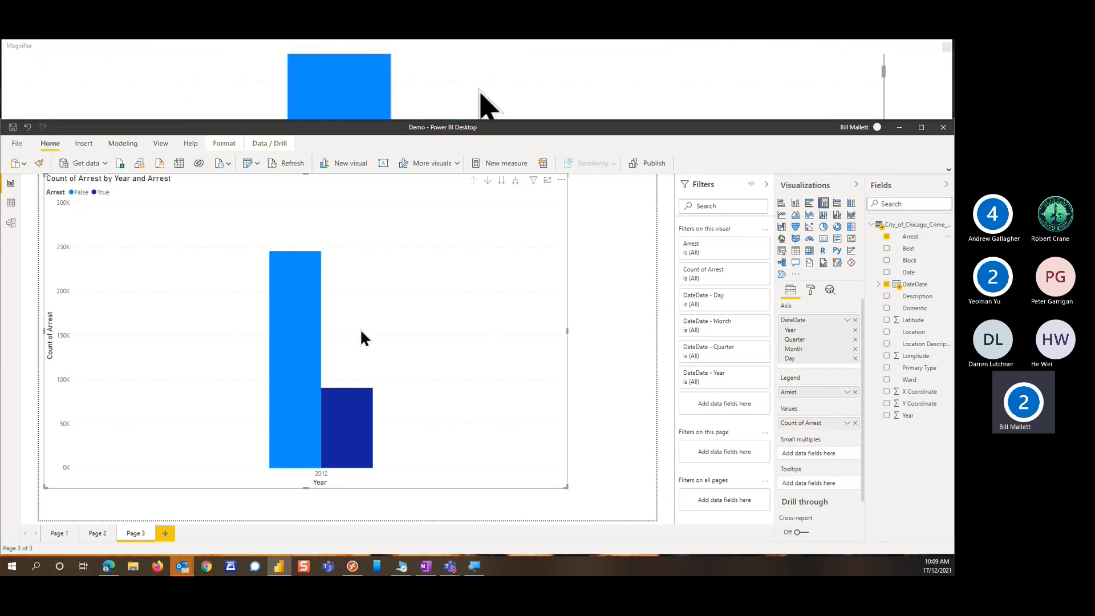
# Drill the arrest column chart on Page 3 down from the year level through quarters to months
pyautogui.click(501, 181)
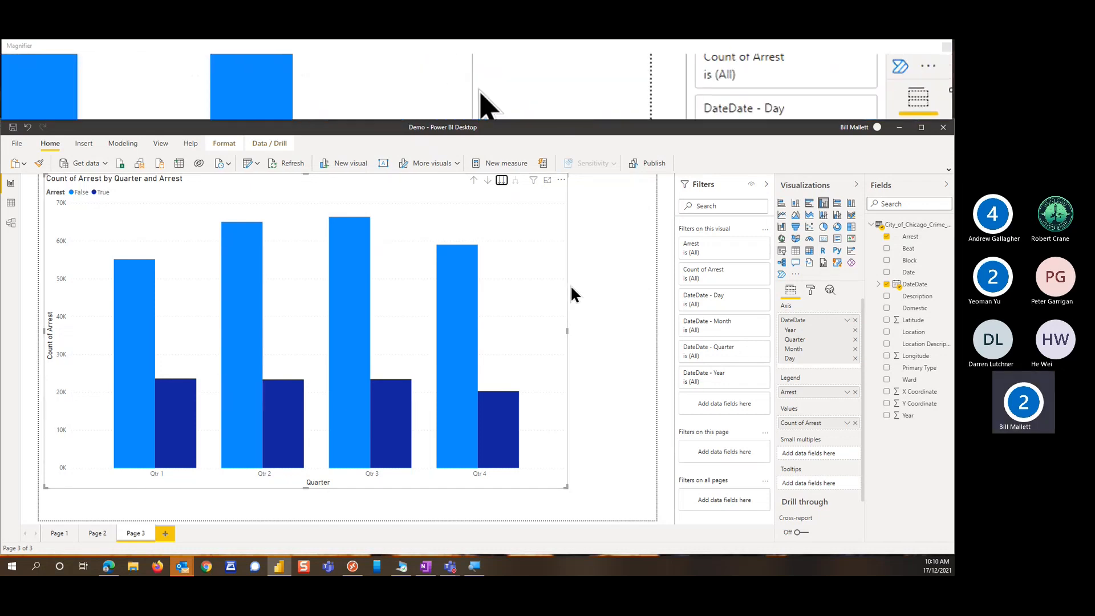
pyautogui.click(501, 181)
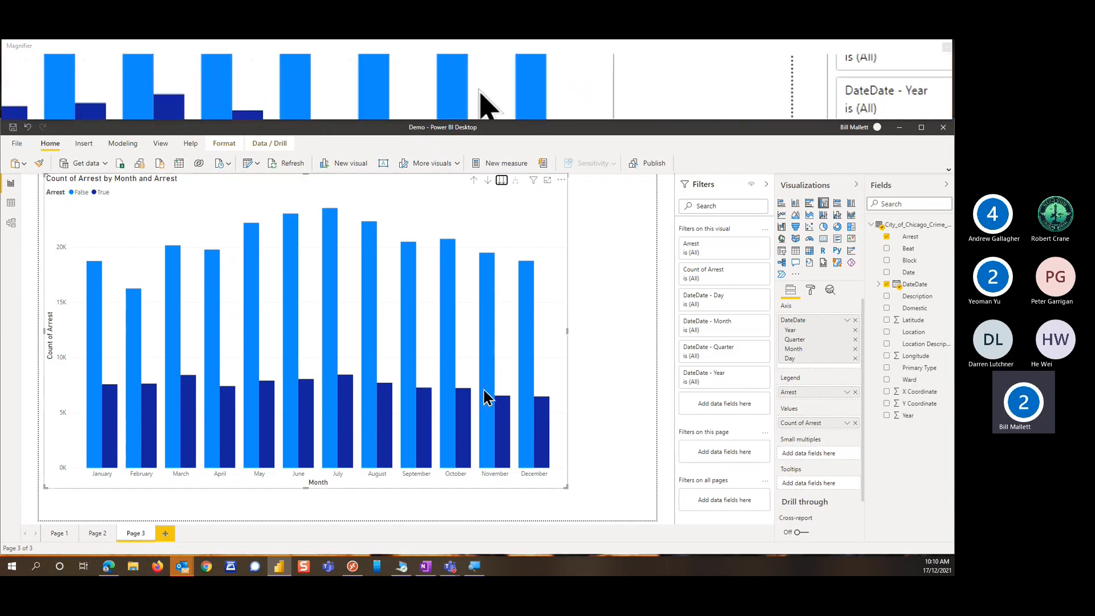
# Add a new report page and insert a map visual enlarged to fill most of it
pyautogui.click(164, 533)
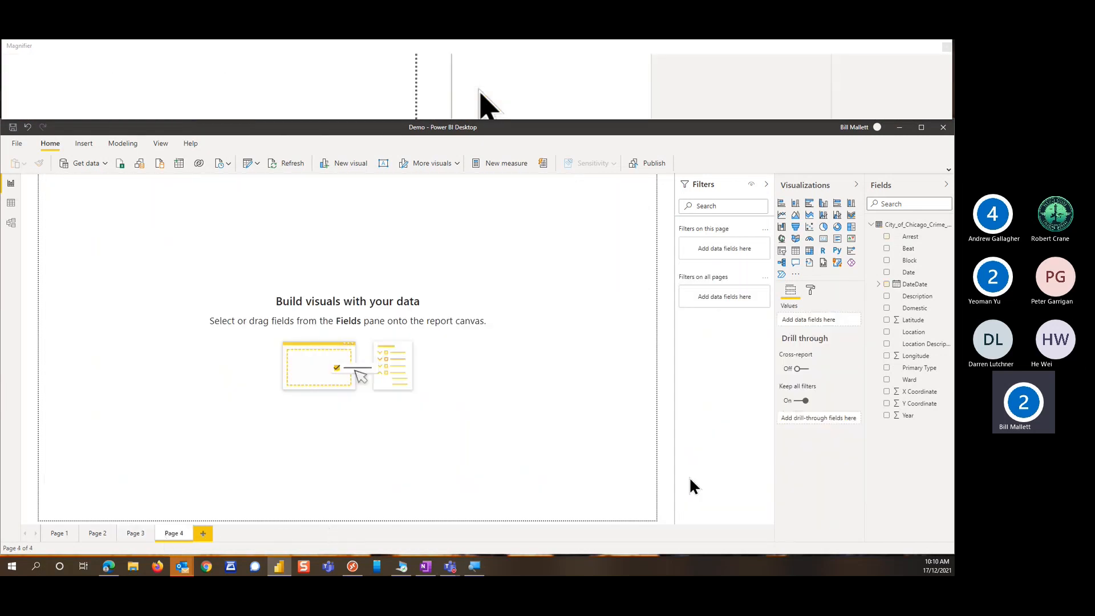
pyautogui.click(783, 239)
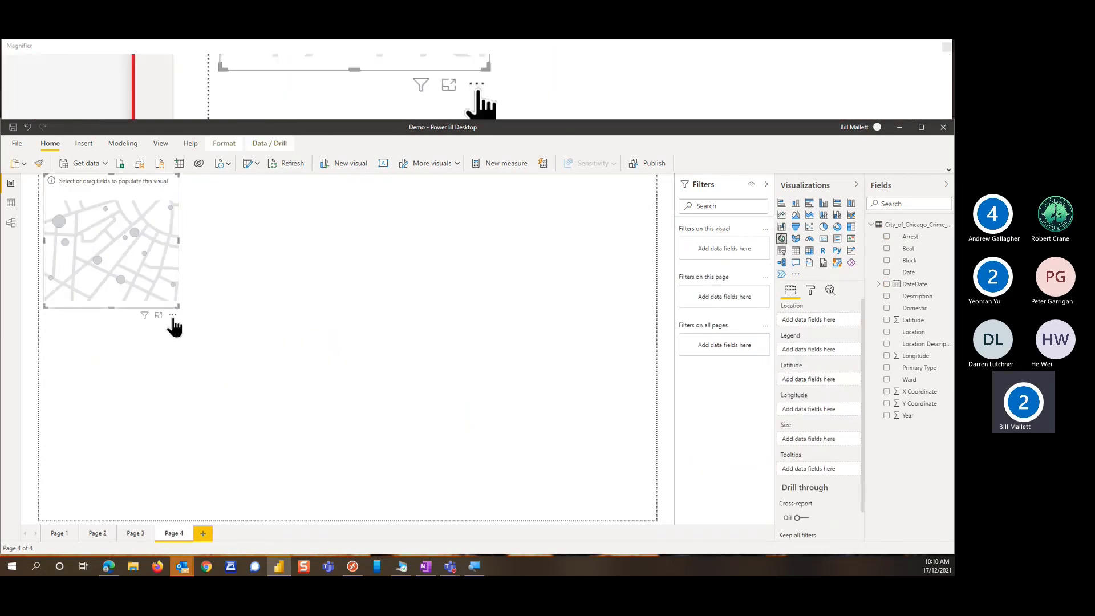
pyautogui.moveTo(178, 306); pyautogui.dragTo(532, 513)
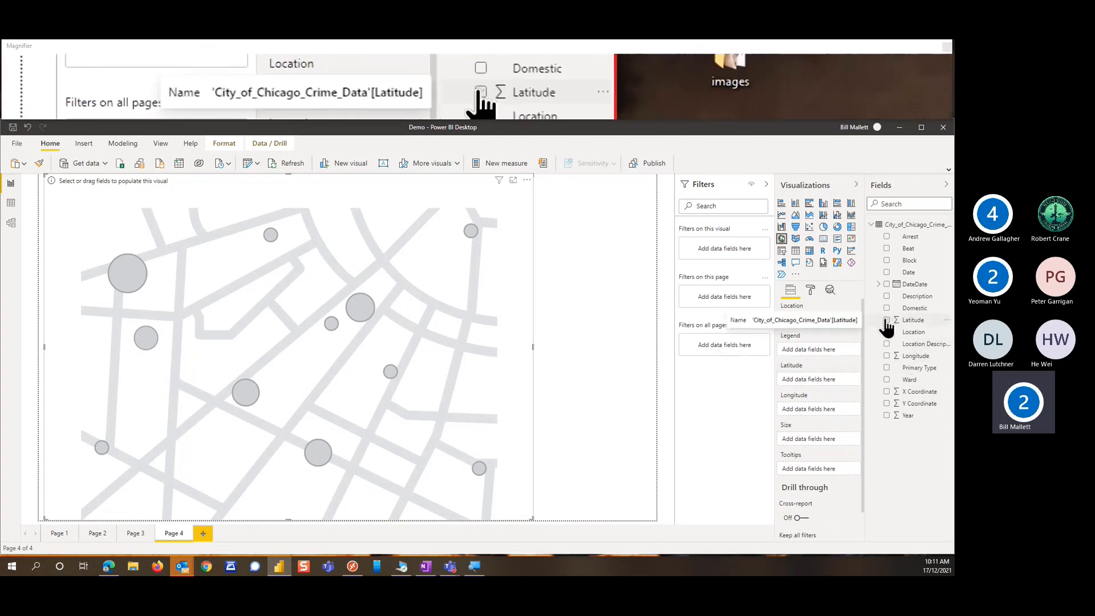
# Plot Latitude and Longitude on the map, with both fields set to Don't summarize
pyautogui.click(886, 320)
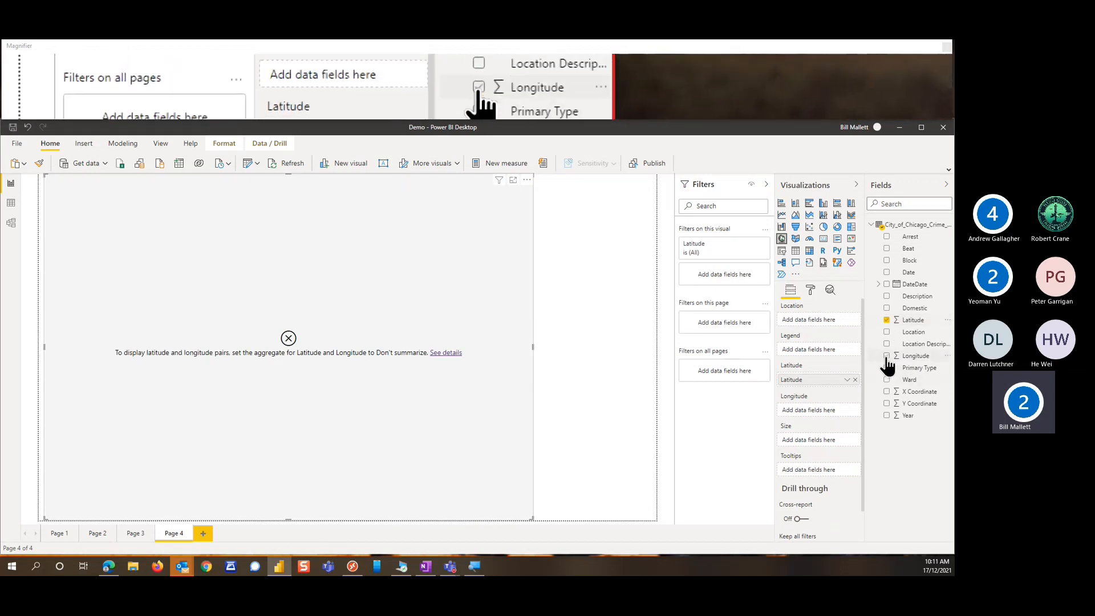
pyautogui.click(886, 356)
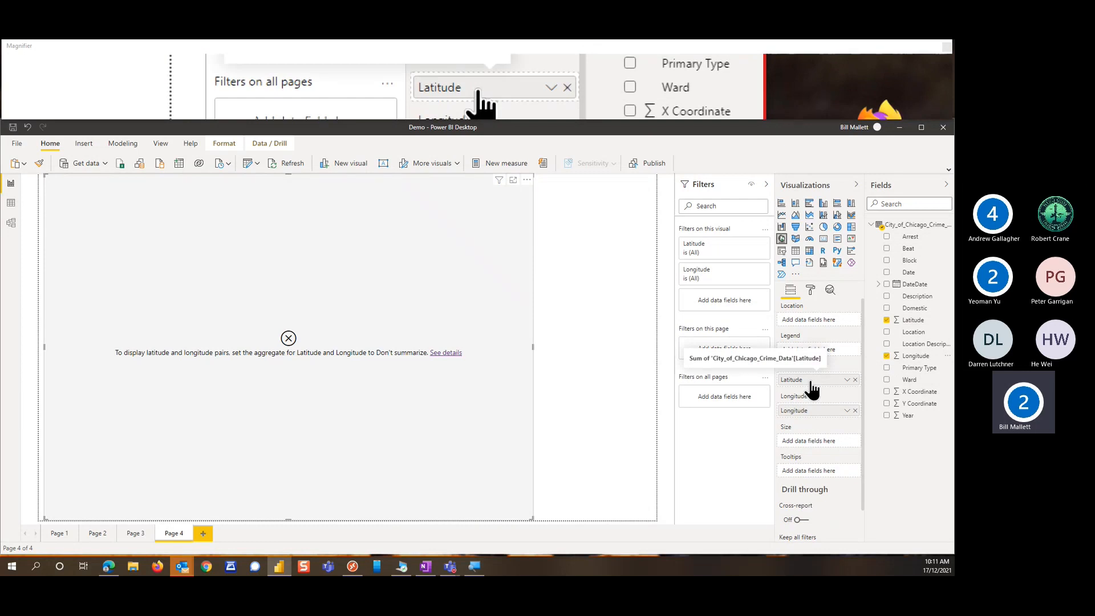
pyautogui.click(846, 379)
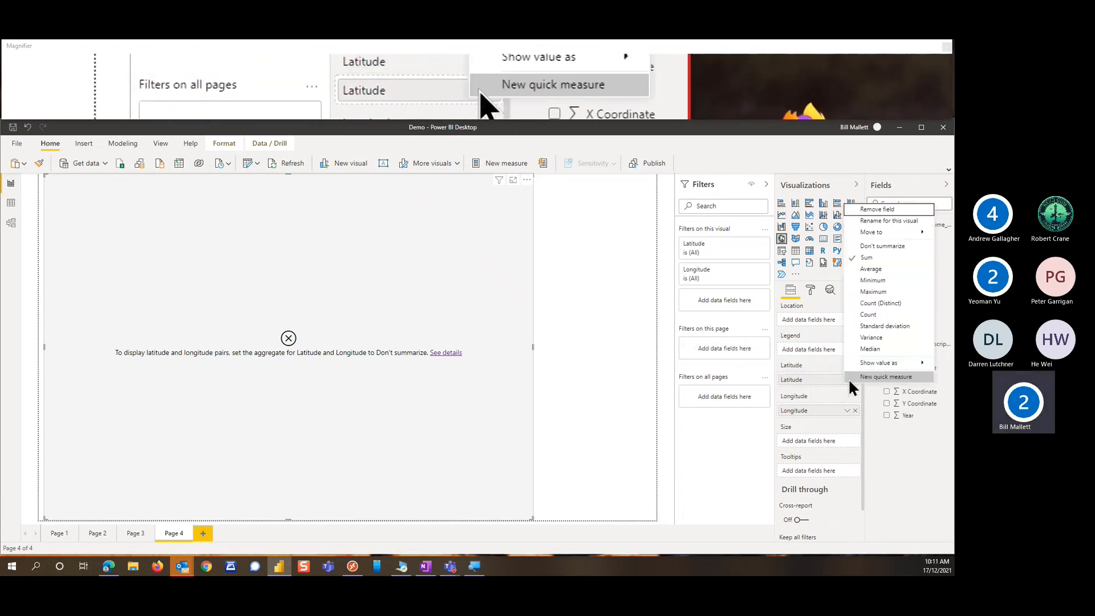
pyautogui.click(877, 245)
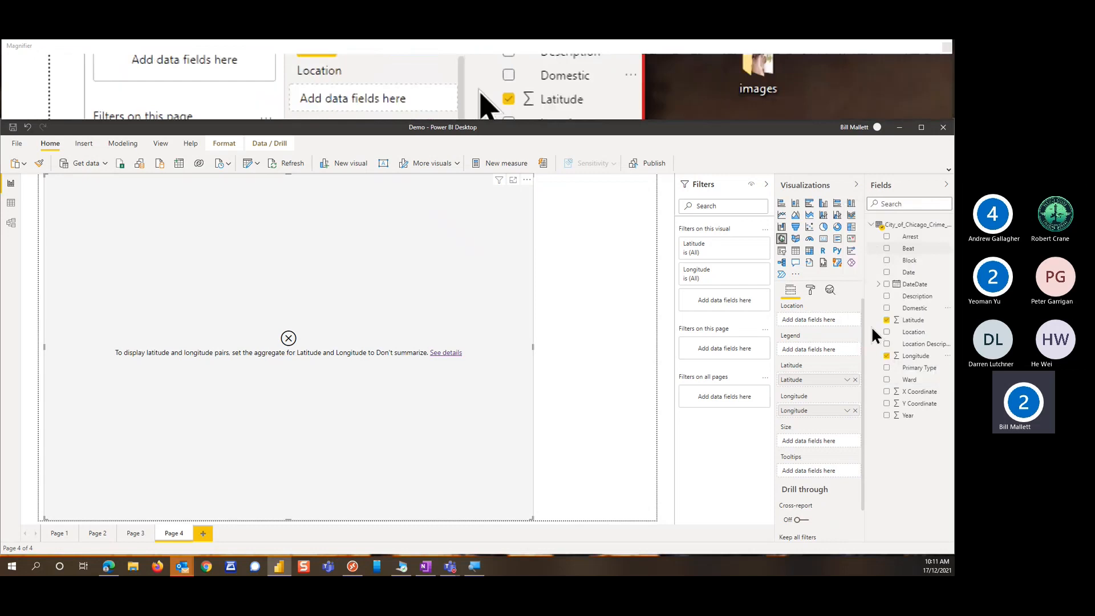
pyautogui.click(847, 411)
pyautogui.click(881, 276)
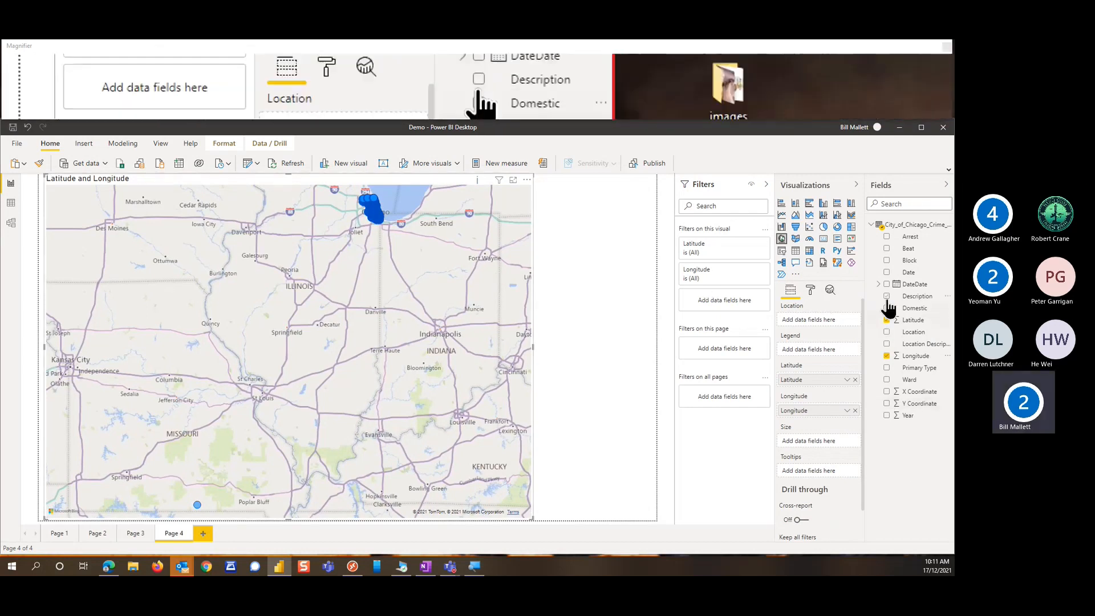
# Use Primary Type as the map's legend, and inspect the Chicago points and the outlying point in Missouri
pyautogui.click(885, 368)
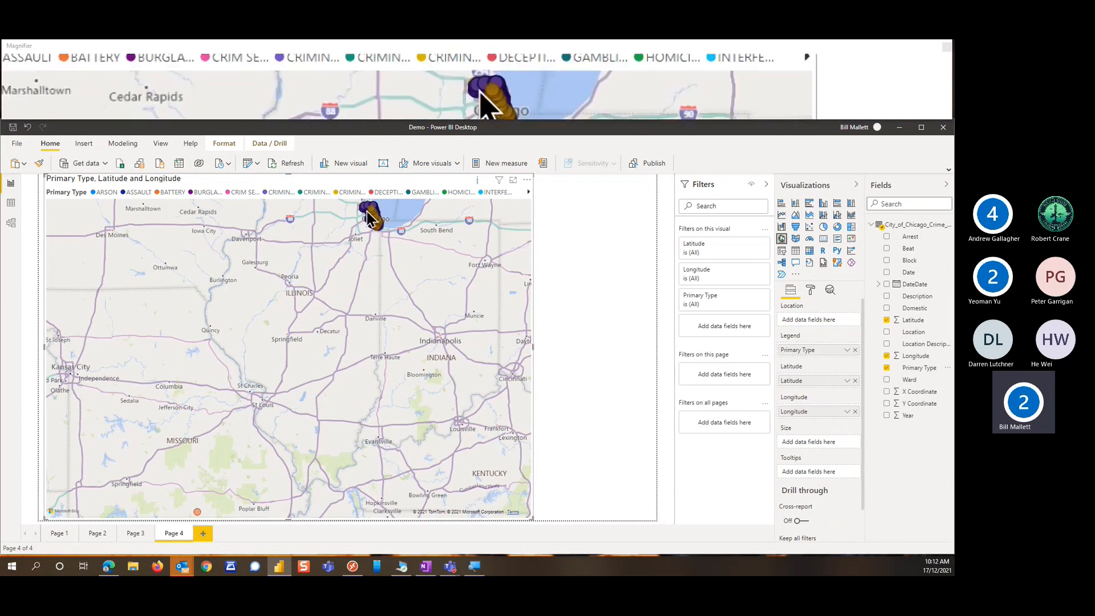
pyautogui.moveTo(379, 220)
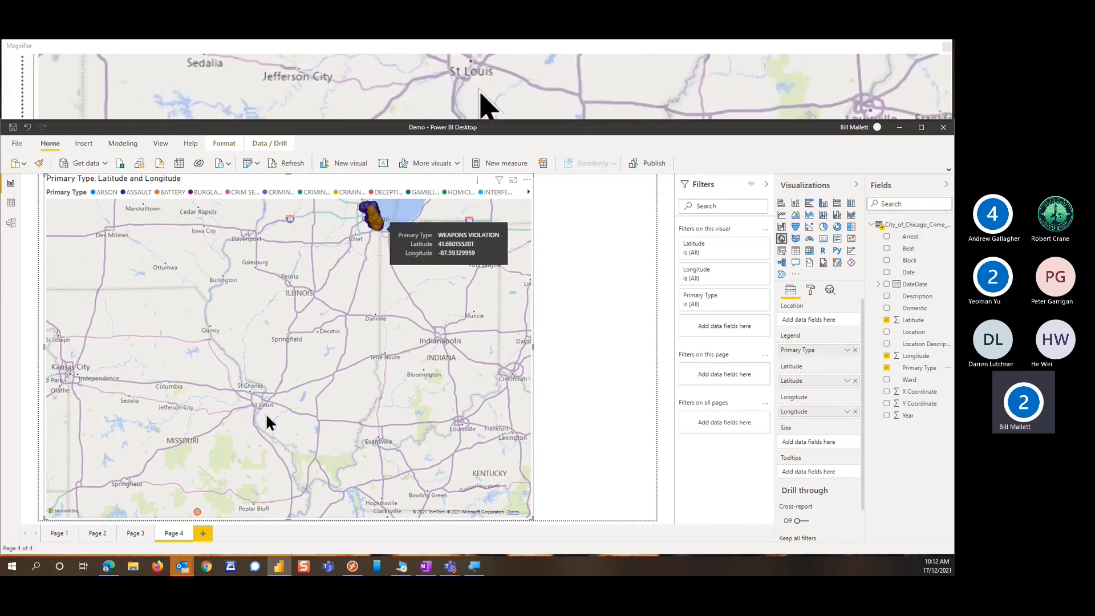
pyautogui.moveTo(196, 513)
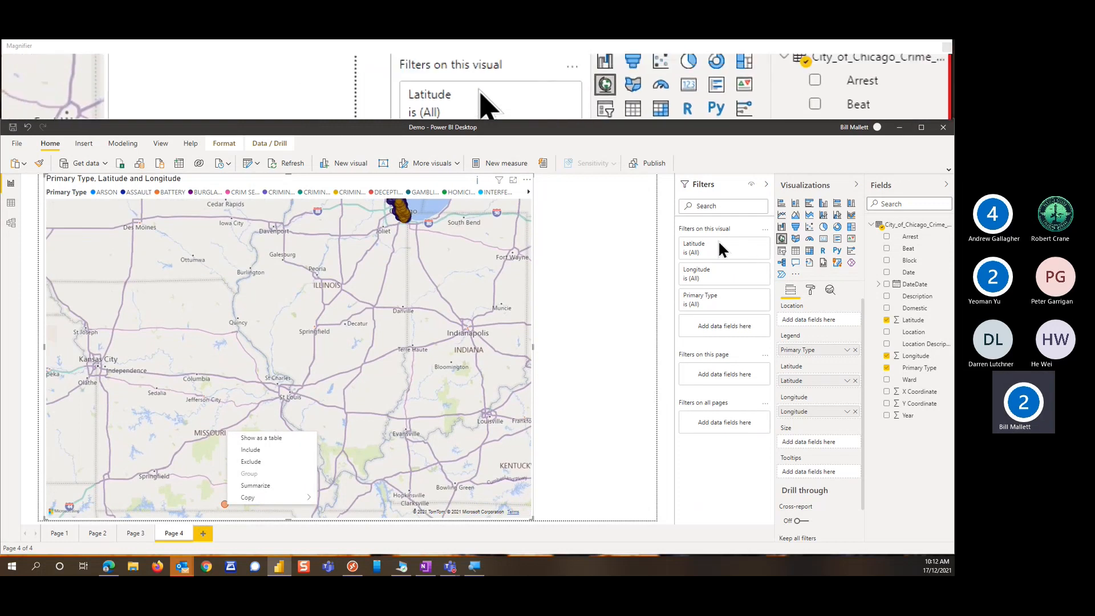
# Filter the map visual to latitudes greater than 36.7 and inspect the crime points across Chicago
pyautogui.click(721, 245)
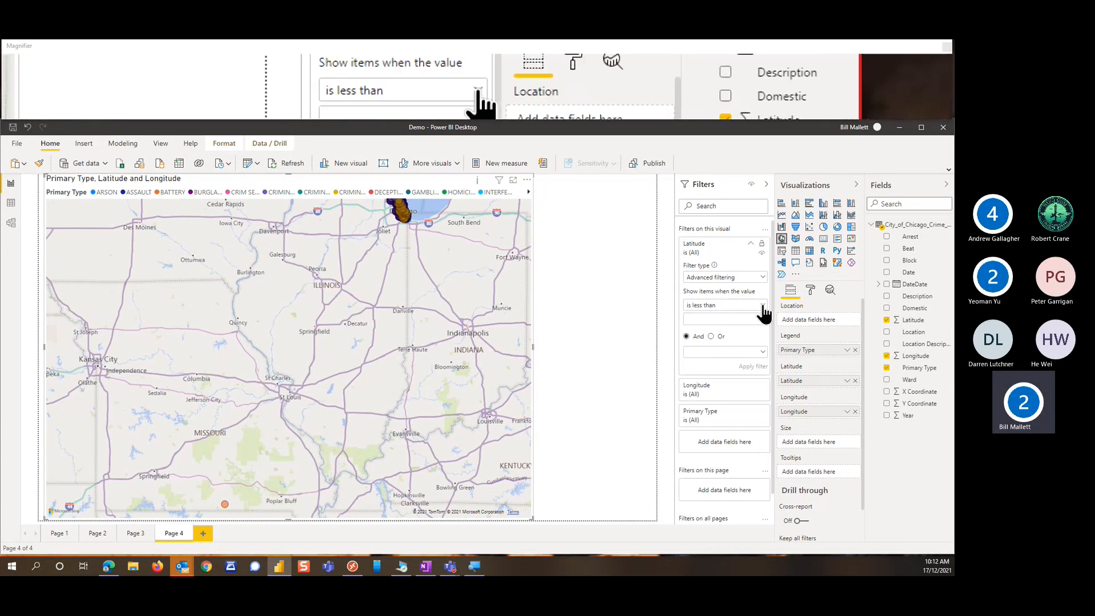
pyautogui.click(762, 306)
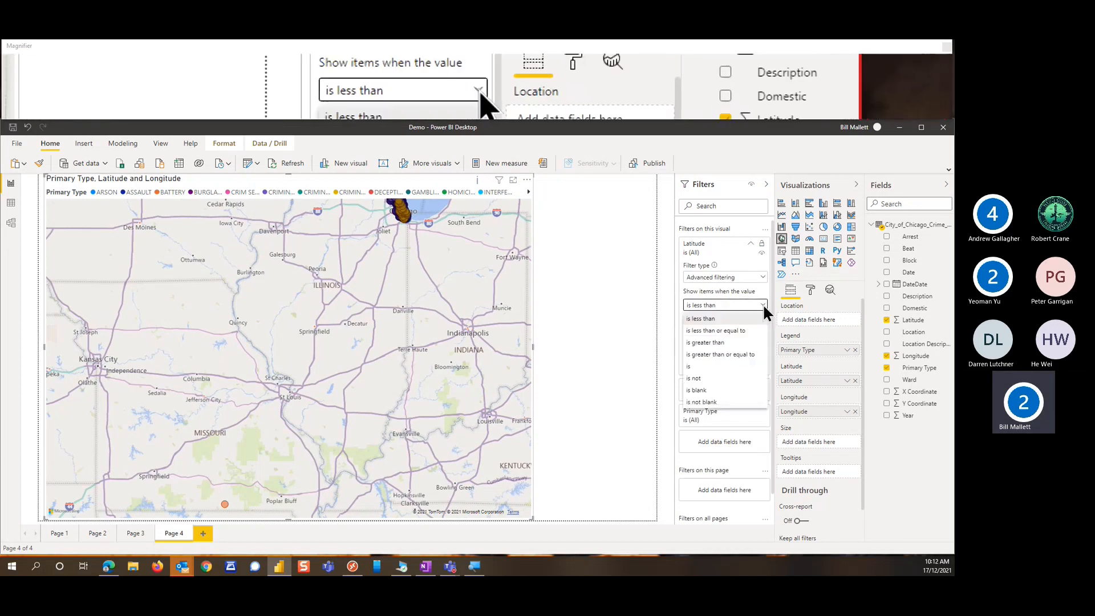
pyautogui.click(724, 342)
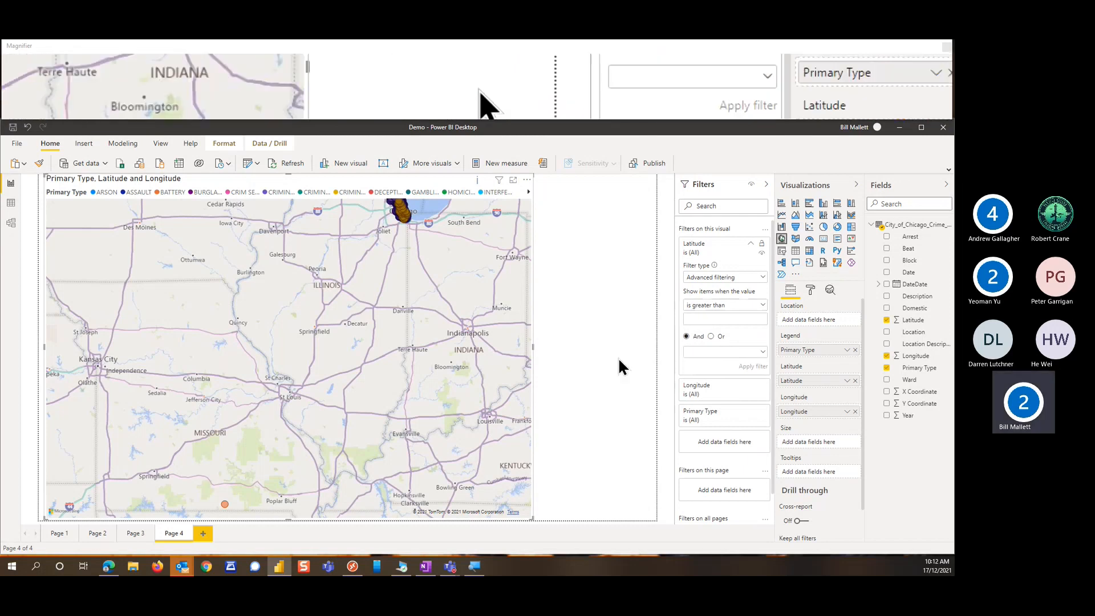
pyautogui.write('36.7')
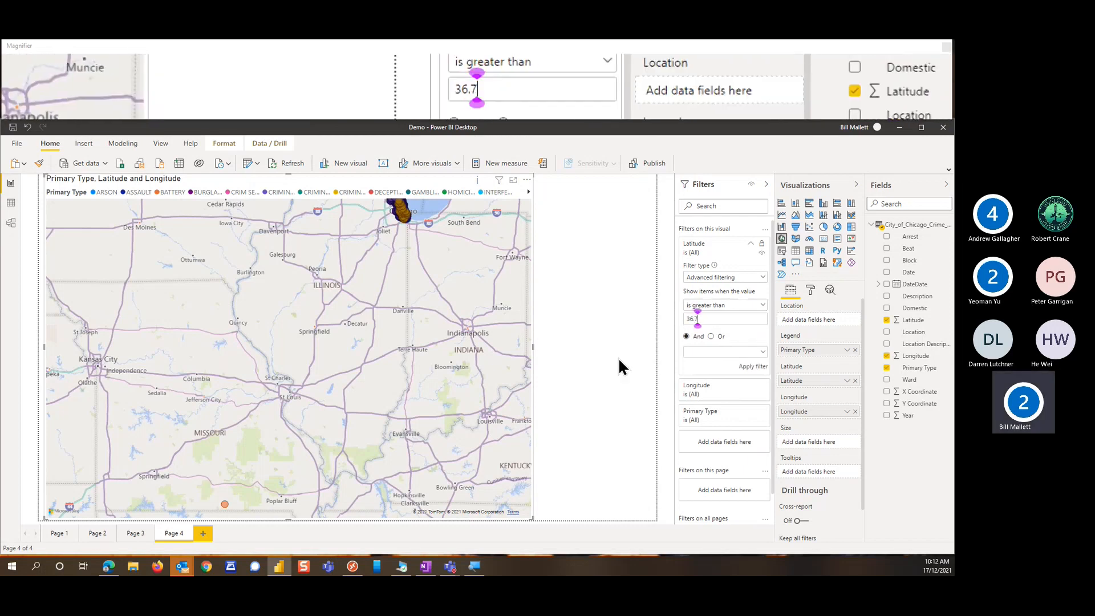
pyautogui.click(748, 366)
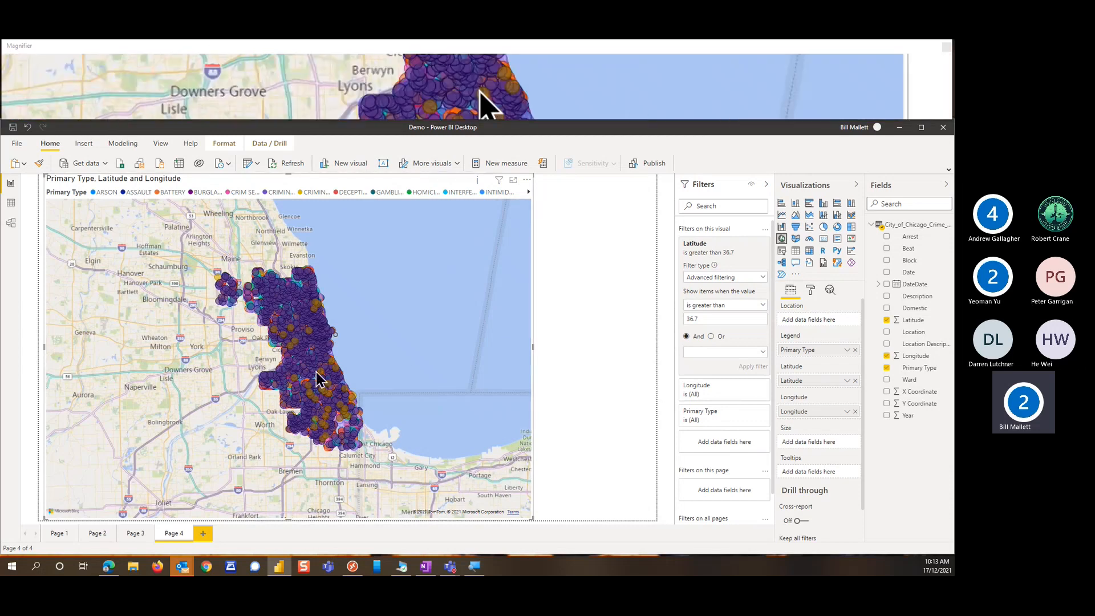
pyautogui.scroll(1, 317, 379)
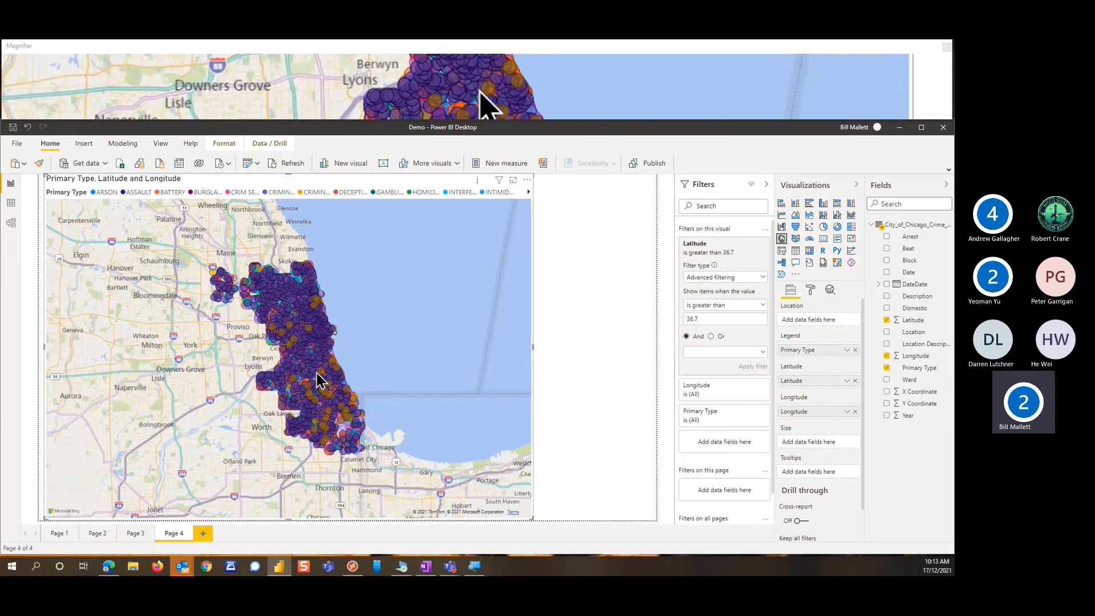
pyautogui.scroll(2, 317, 380)
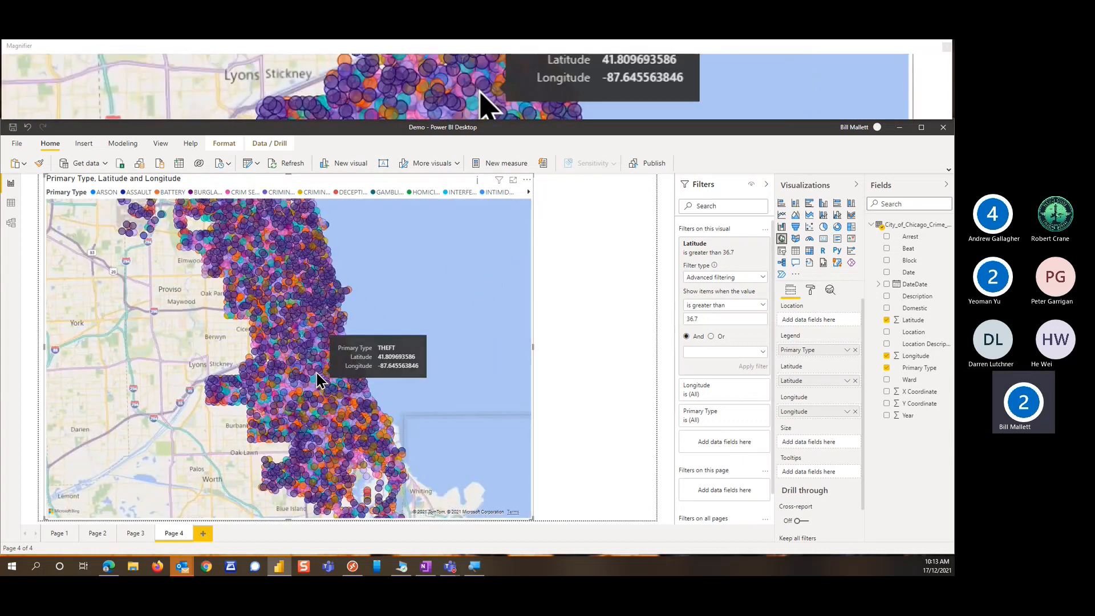
pyautogui.scroll(1, 317, 379)
pyautogui.scroll(1, 417, 367)
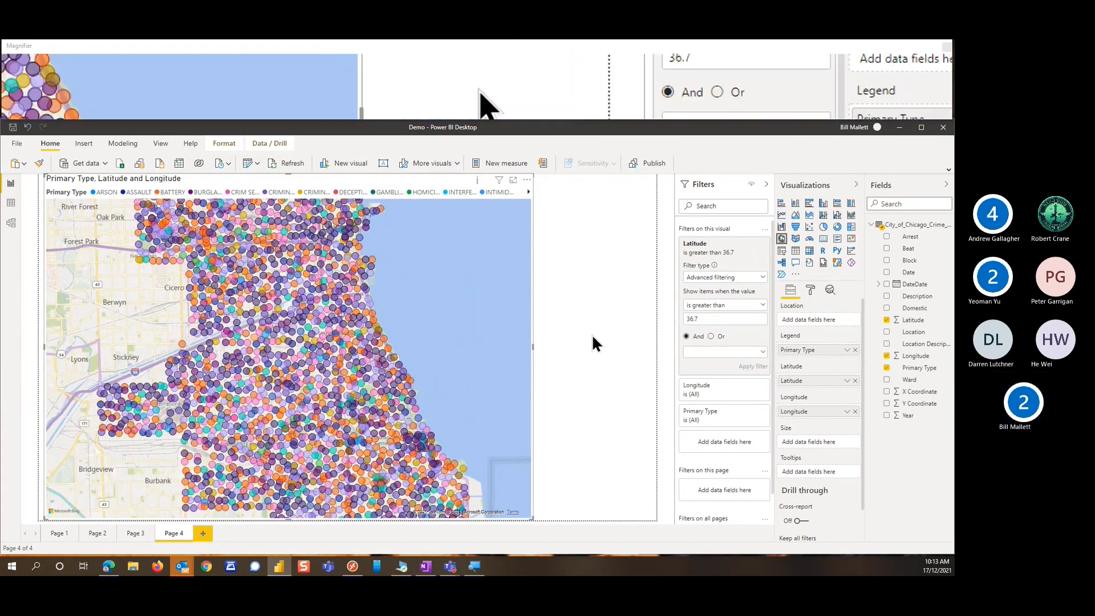
# Shift the map to the right edge of the page and add a narrow Primary Type slicer beside it
pyautogui.moveTo(273, 177); pyautogui.dragTo(402, 195)
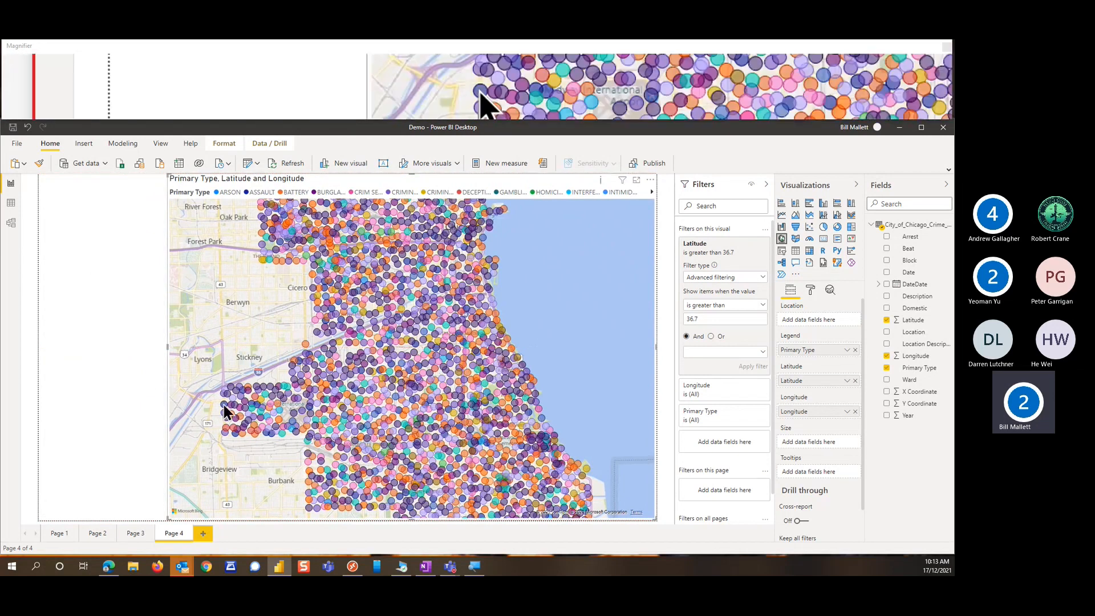
pyautogui.click(73, 318)
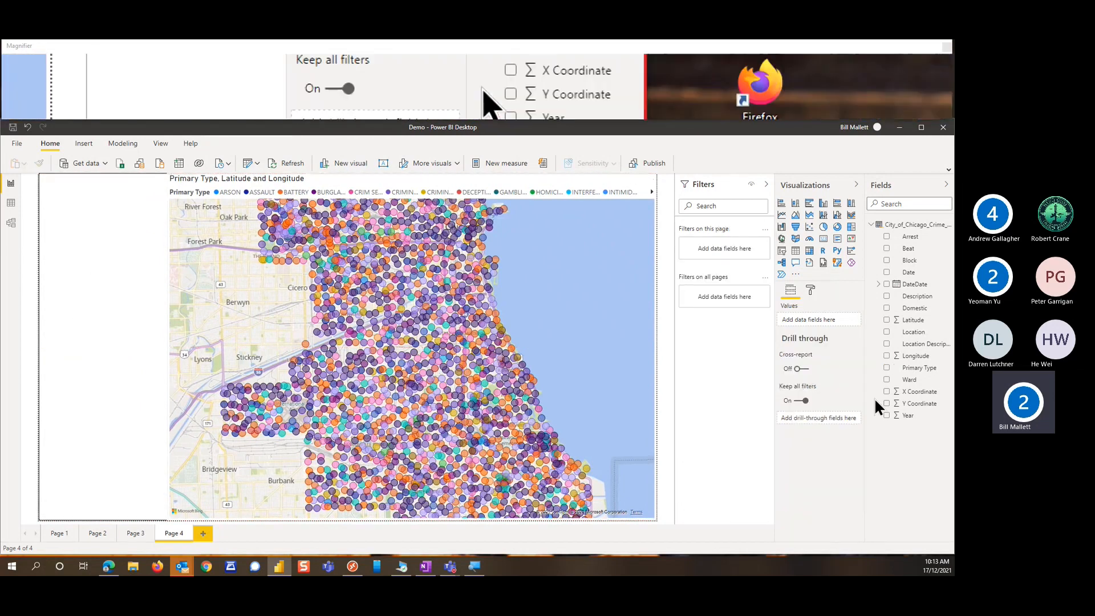
pyautogui.click(782, 253)
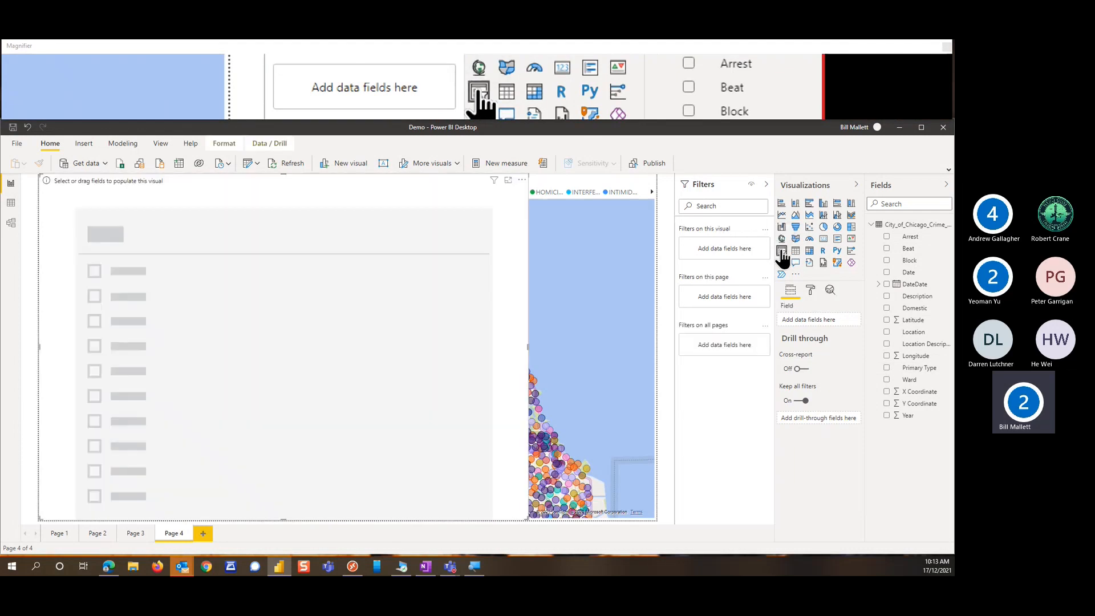
pyautogui.moveTo(527, 347); pyautogui.dragTo(117, 312)
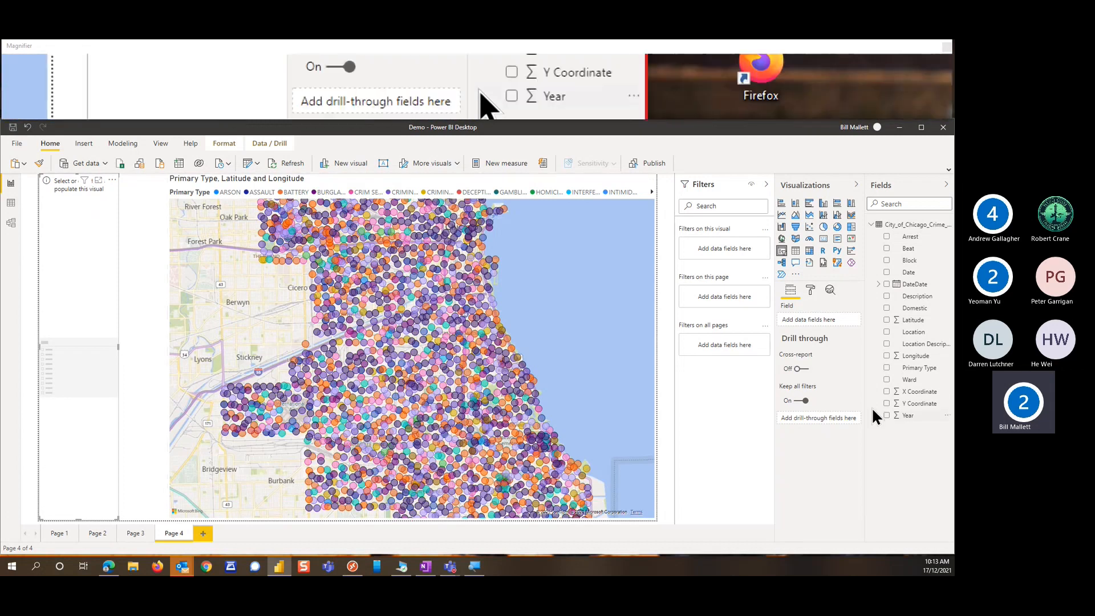
pyautogui.click(886, 368)
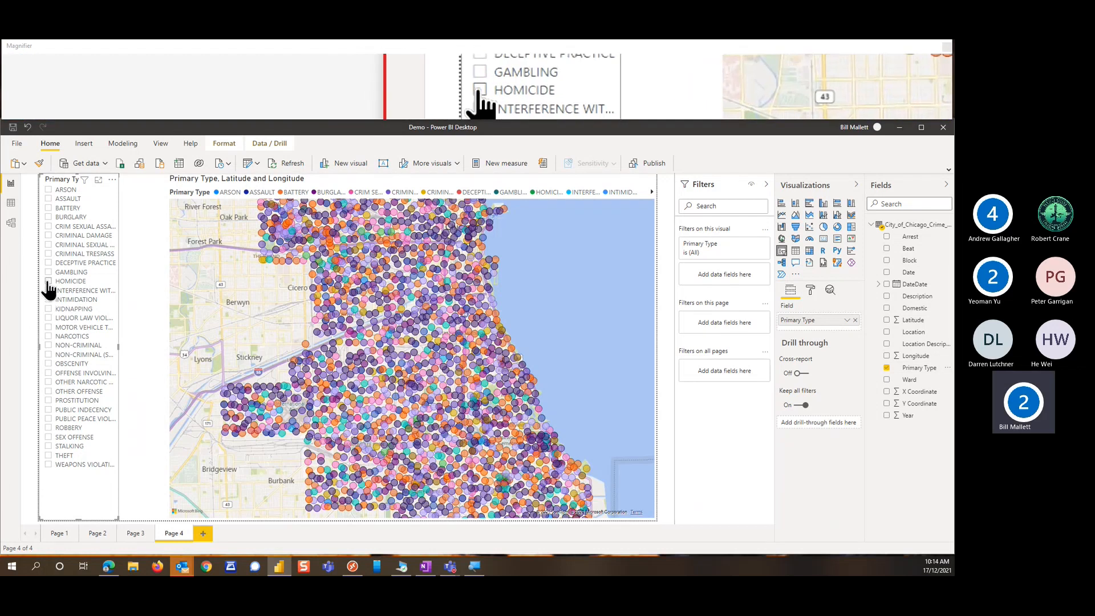
# Slice the map by ARSON, GAMBLING and HOMICIDE in turn, ending with GAMBLING and HOMICIDE selected together
pyautogui.click(48, 190)
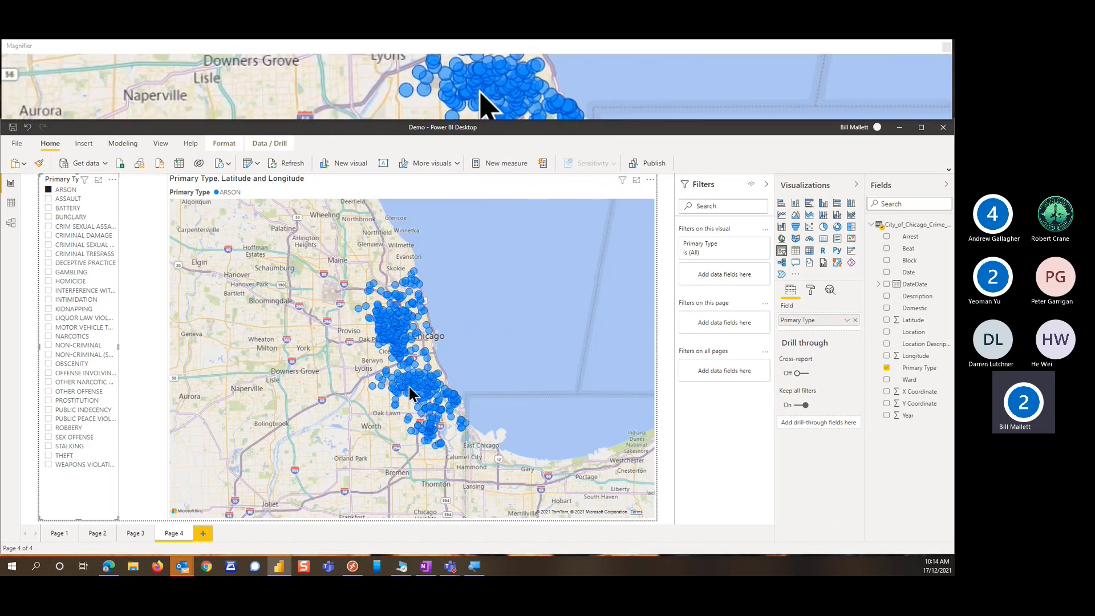
pyautogui.moveTo(406, 398)
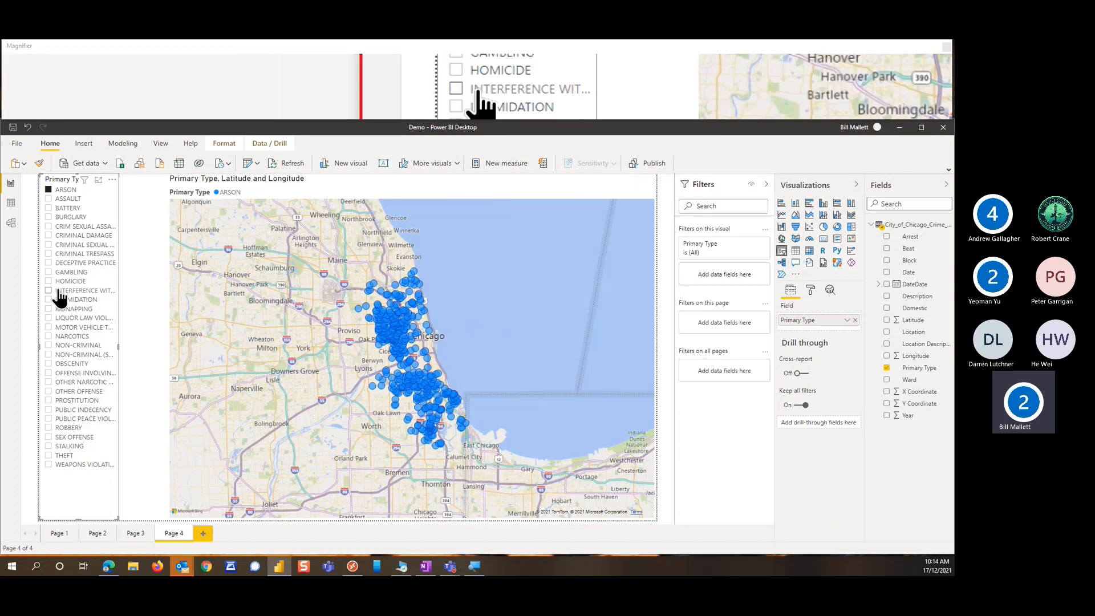
pyautogui.click(49, 273)
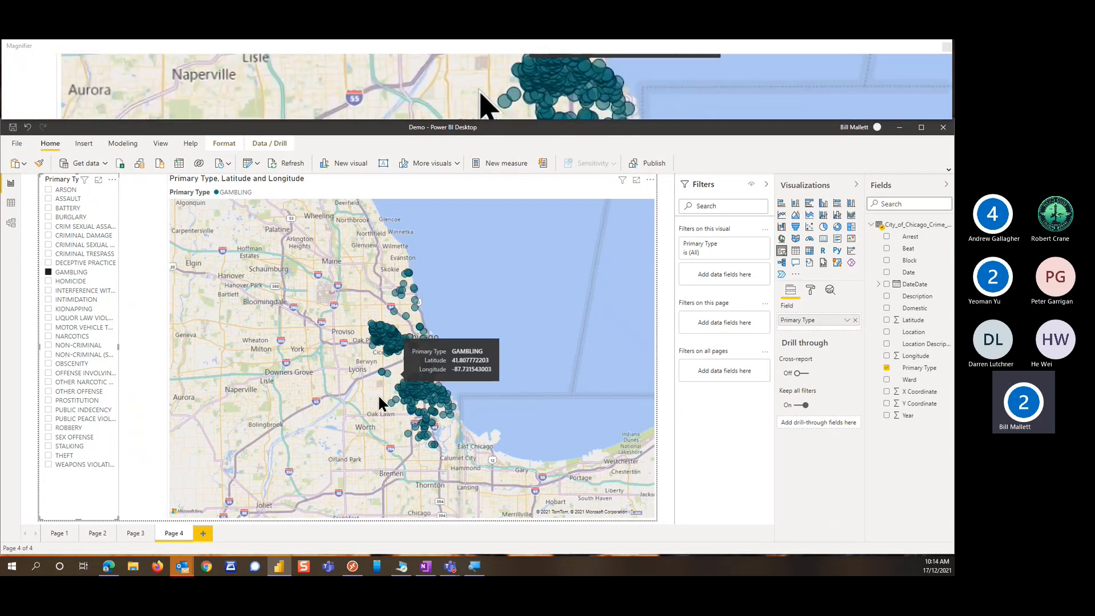
pyautogui.click(49, 282)
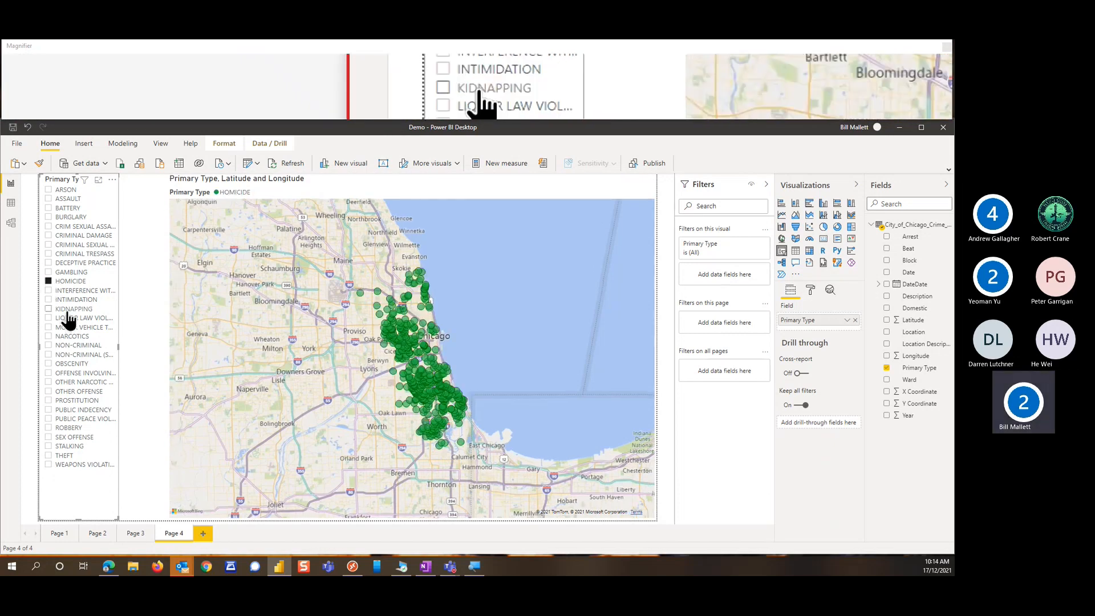
pyautogui.keyDown('ctrl'); pyautogui.click(48, 273); pyautogui.keyUp('ctrl')
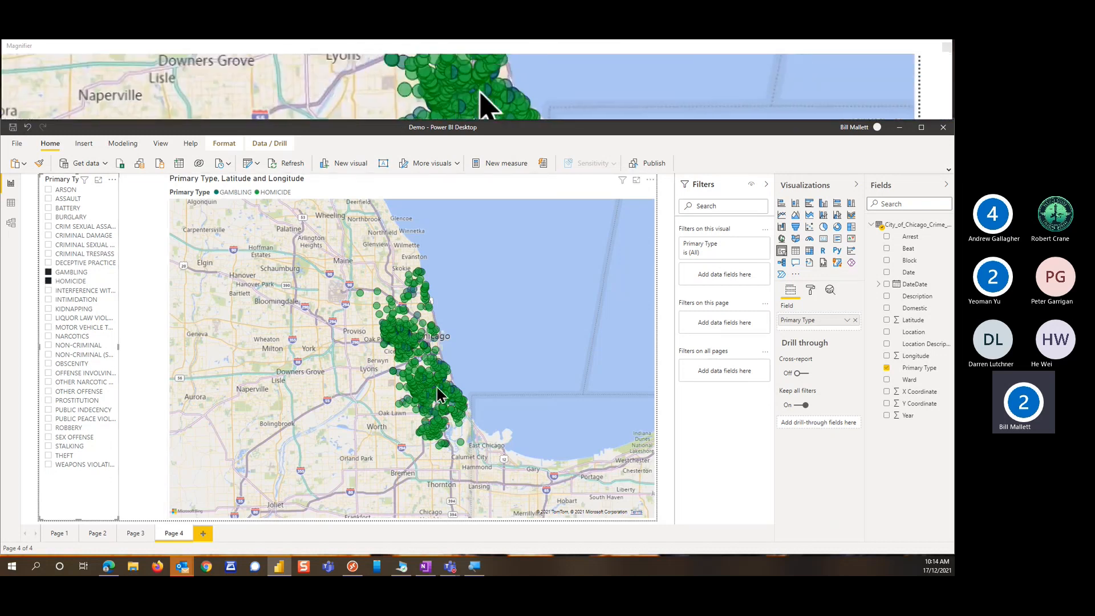
pyautogui.moveTo(440, 397)
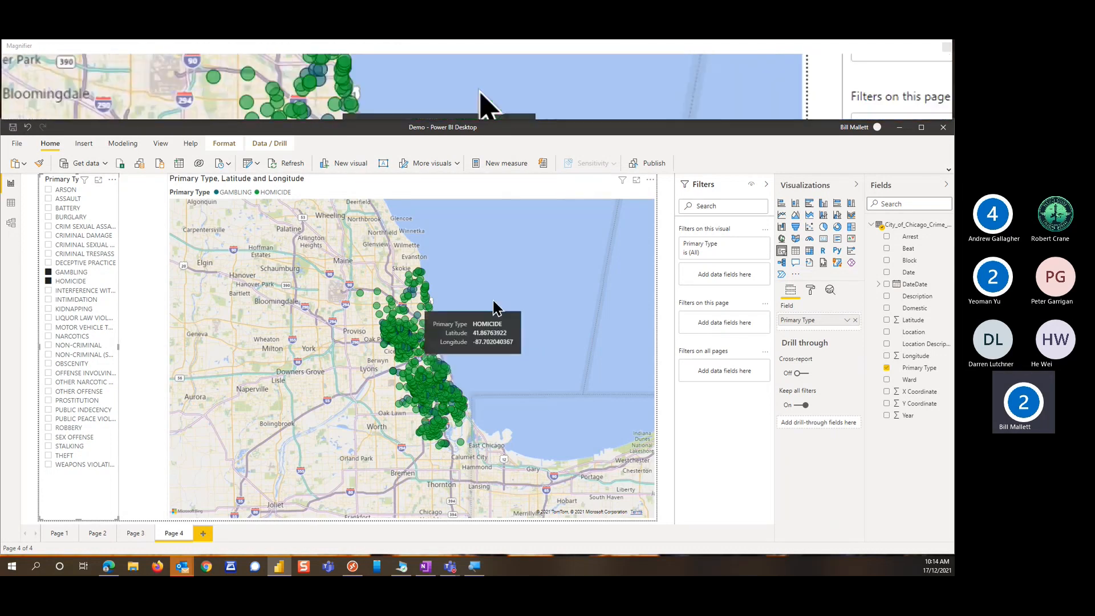
# Examine how the gambling and homicide points are distributed around central and western Chicago on the map
pyautogui.click(468, 385)
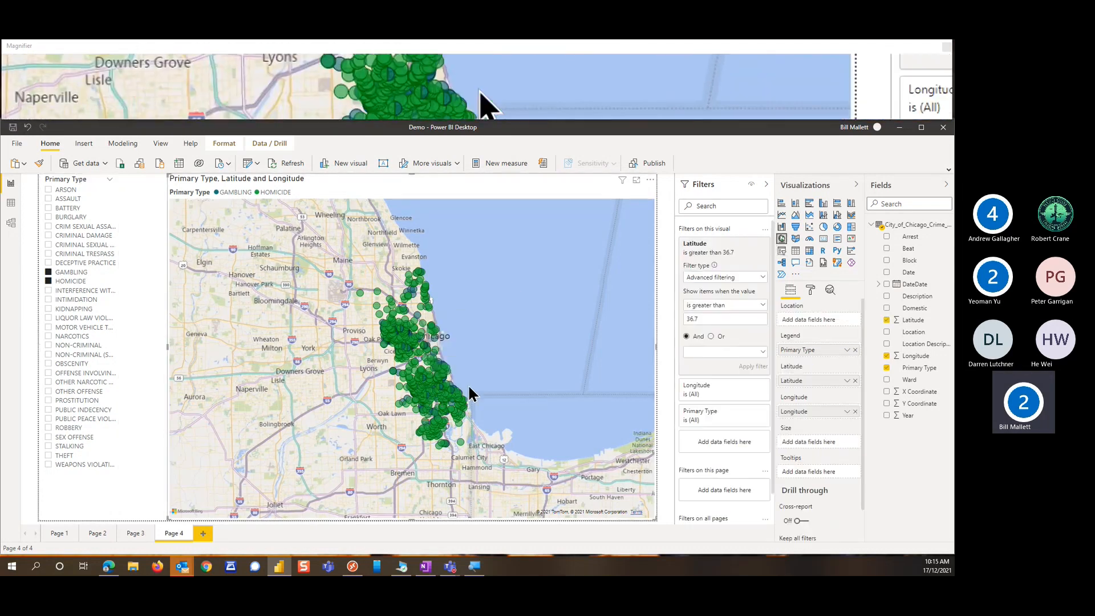
pyautogui.scroll(1, 469, 394)
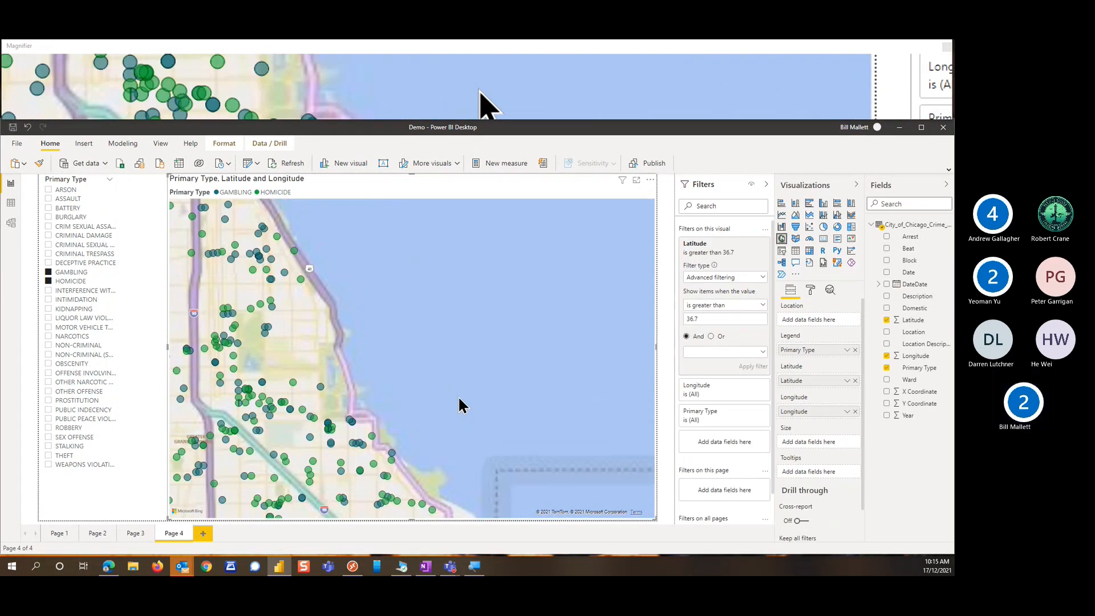
pyautogui.scroll(2, 344, 379)
pyautogui.moveTo(346, 382); pyautogui.dragTo(432, 428)
pyautogui.scroll(-1, 494, 388)
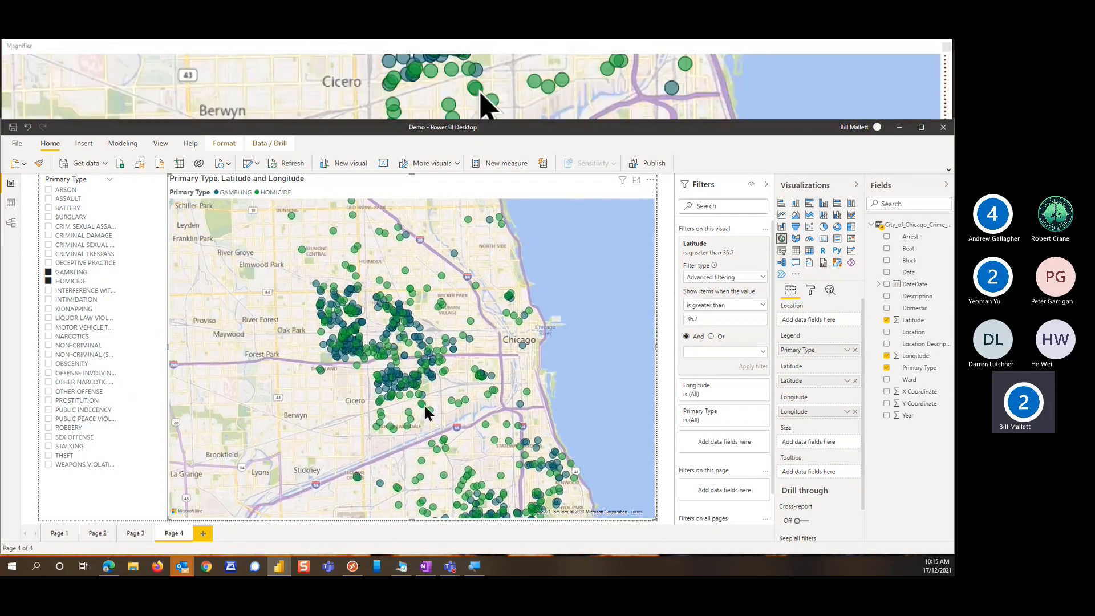
# Add PROSTITUTION to the slicer selection alongside GAMBLING and HOMICIDE, and inspect the map points around western Chicago
pyautogui.moveTo(423, 403)
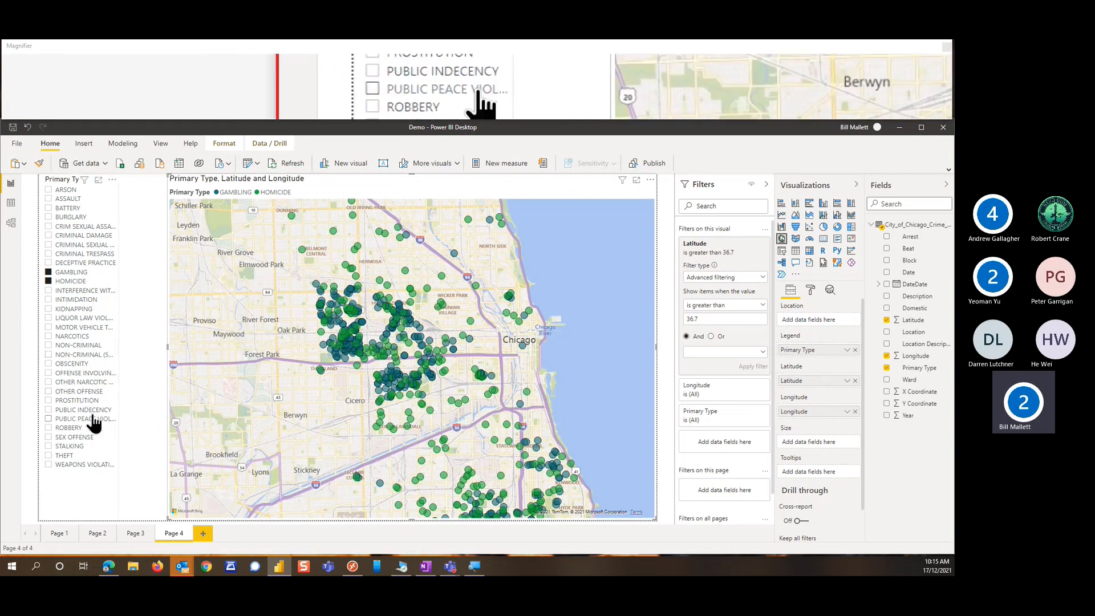
pyautogui.click(48, 401)
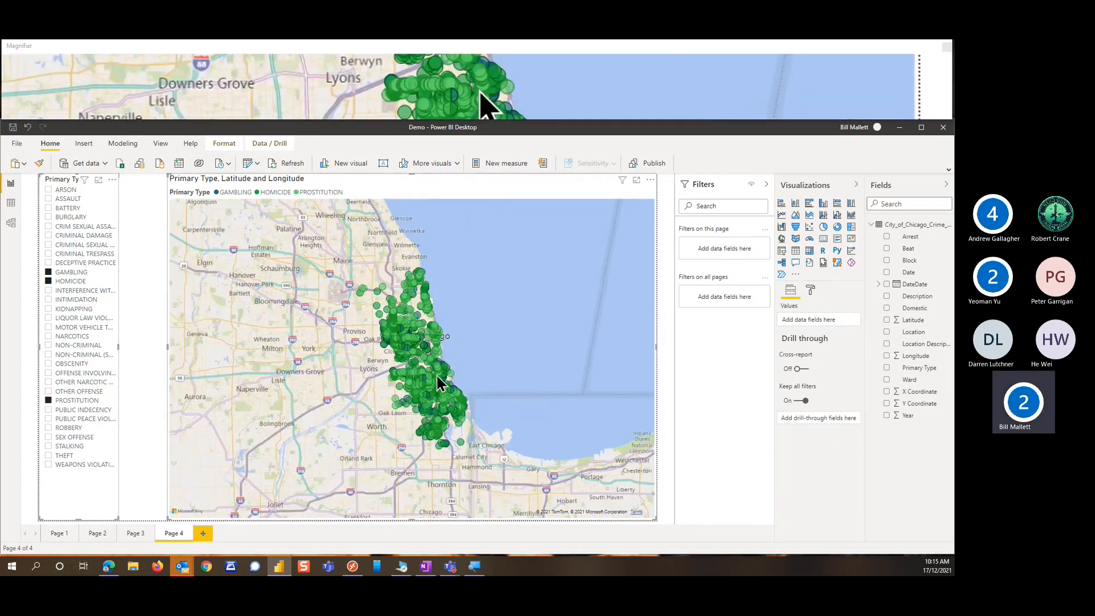
pyautogui.click(443, 378)
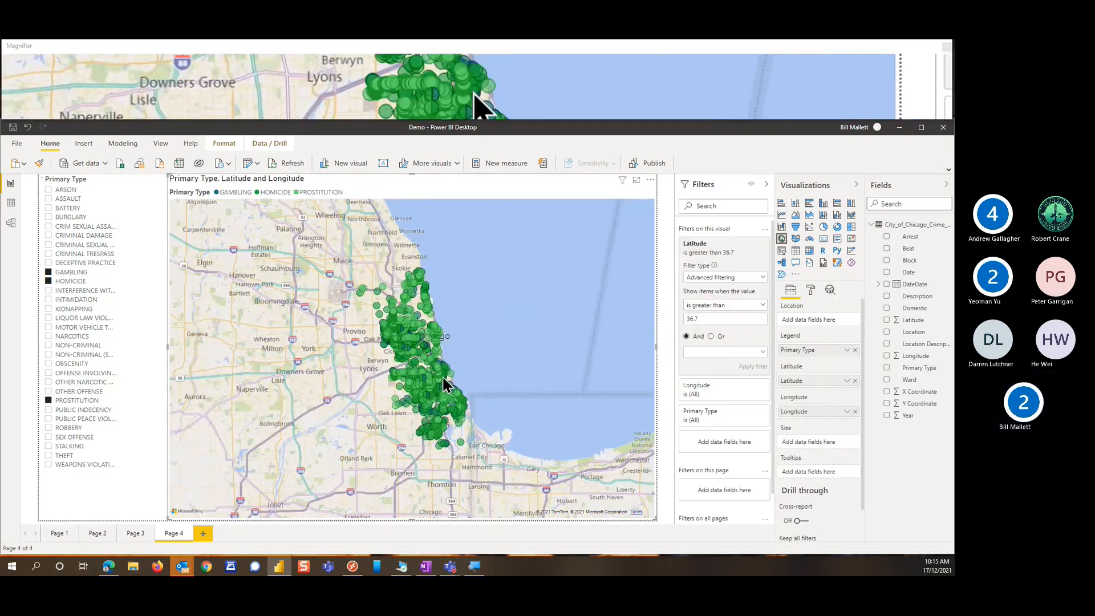
pyautogui.moveTo(473, 356)
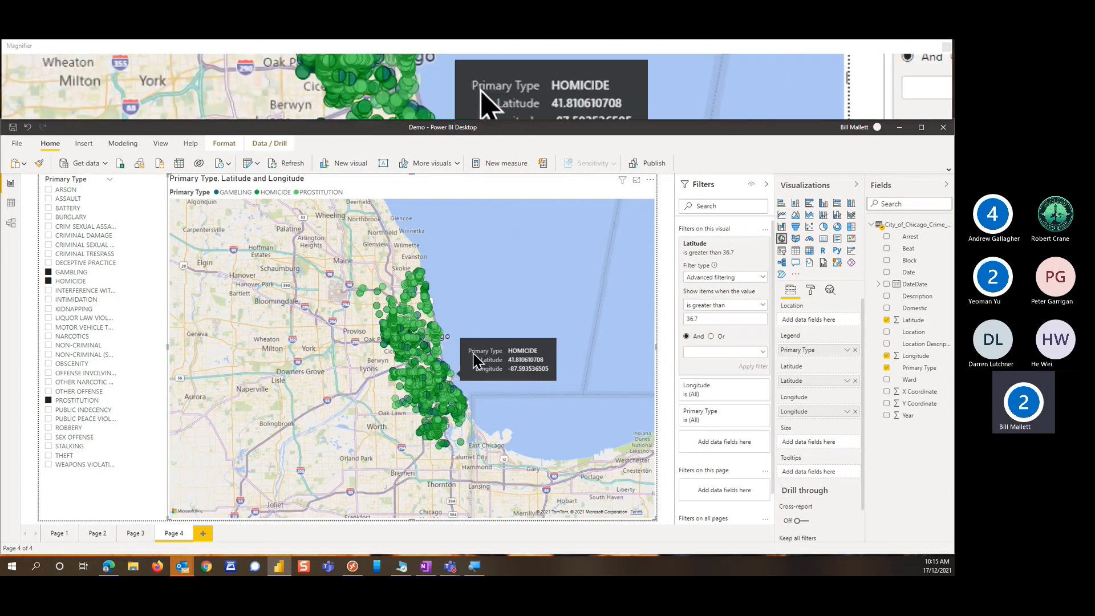
pyautogui.scroll(2, 483, 336)
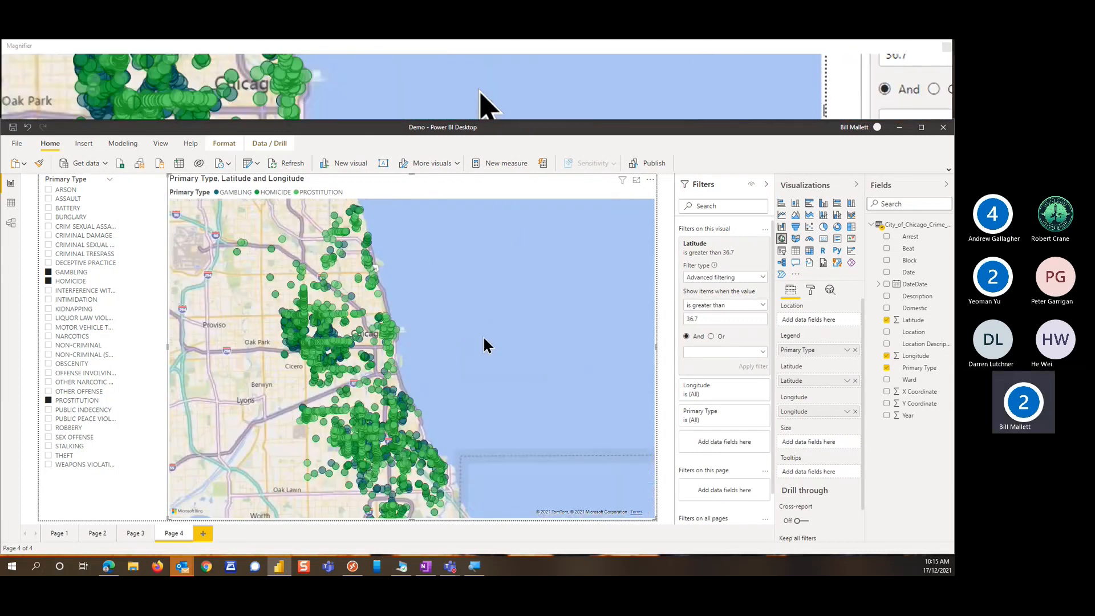
pyautogui.scroll(1, 483, 336)
pyautogui.moveTo(478, 387); pyautogui.dragTo(542, 385)
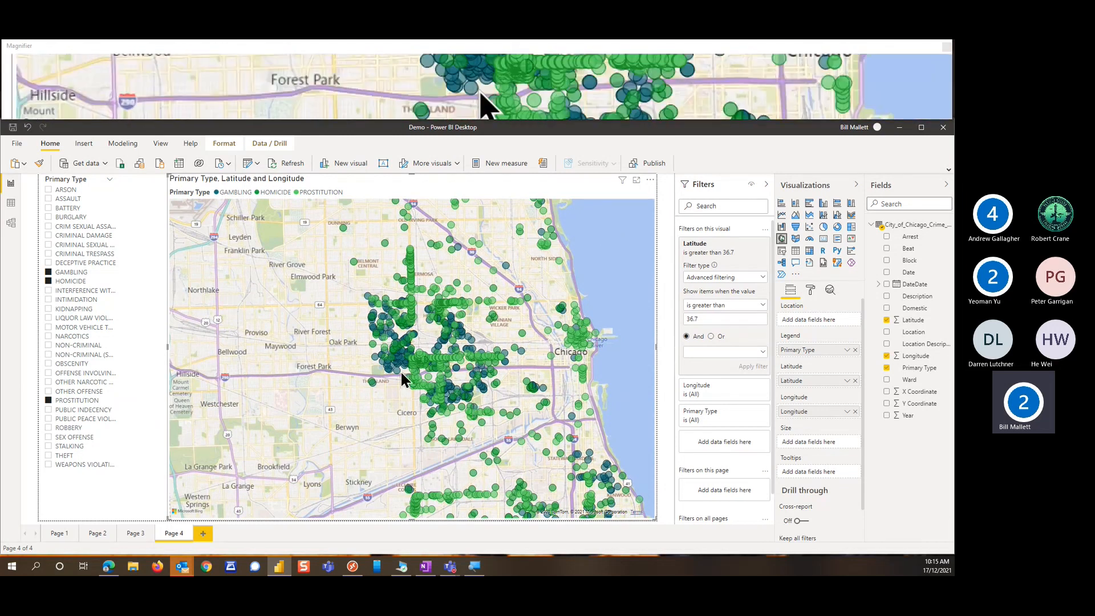
pyautogui.moveTo(401, 363)
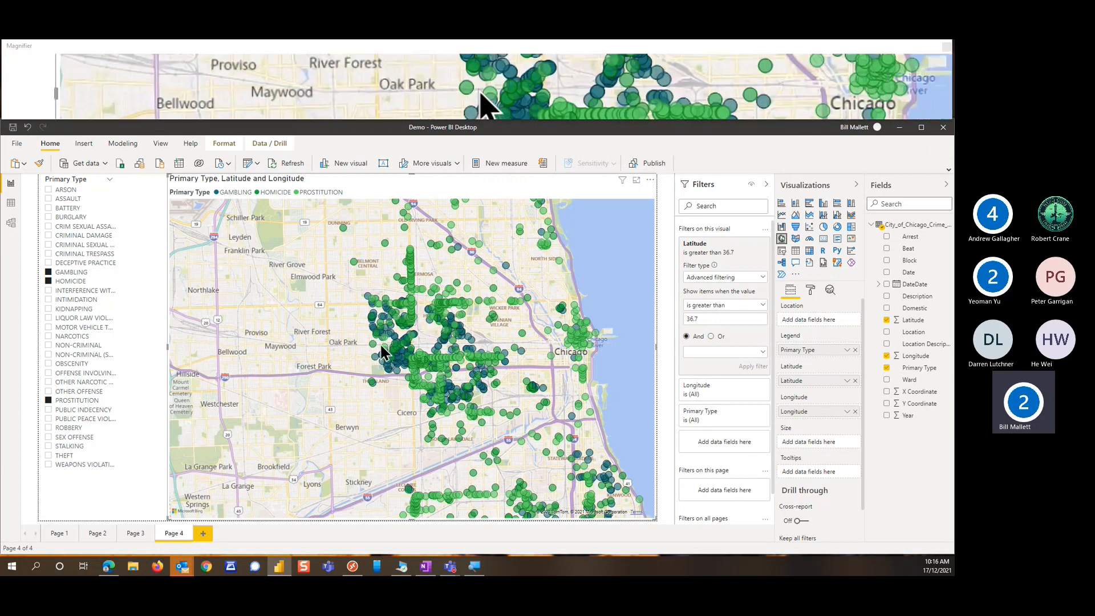
# Add a narrow, full-height Ward slicer between the Primary Type slicer and the map
pyautogui.click(781, 252)
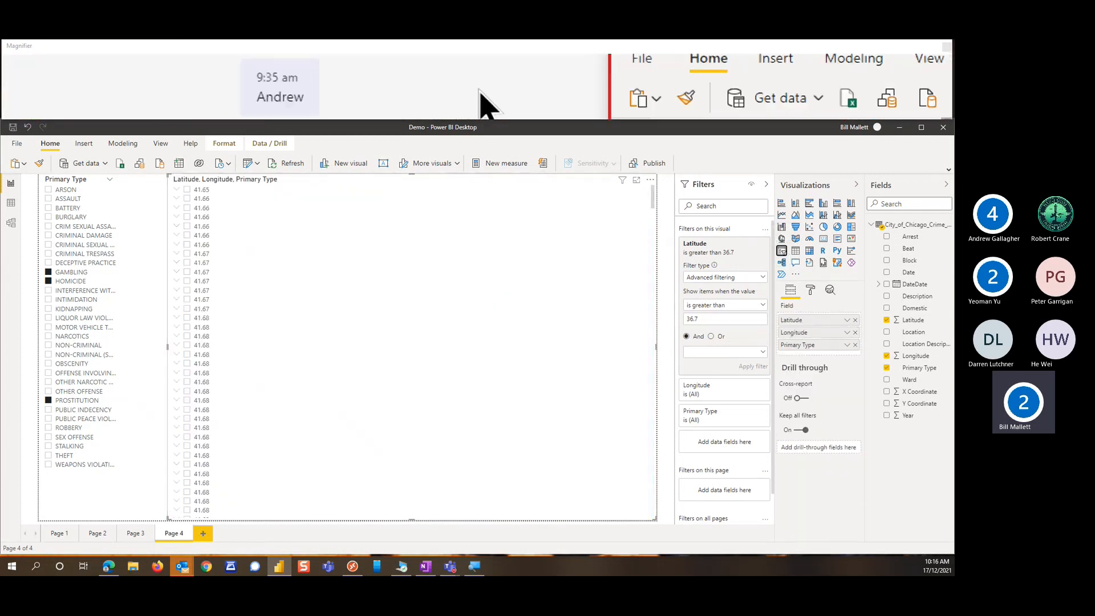
pyautogui.click(27, 127)
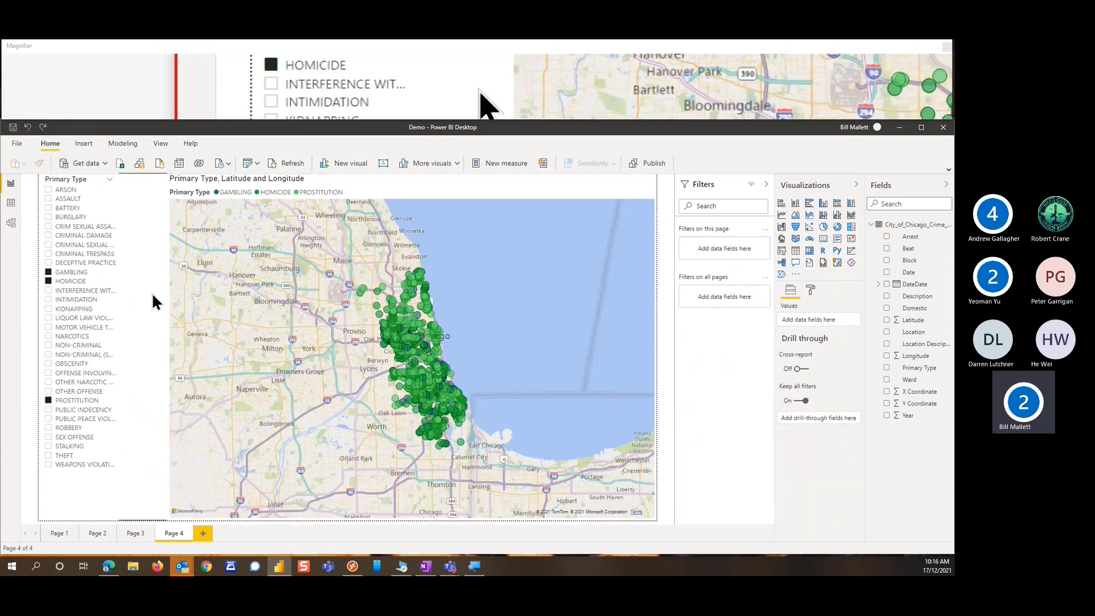
pyautogui.click(781, 251)
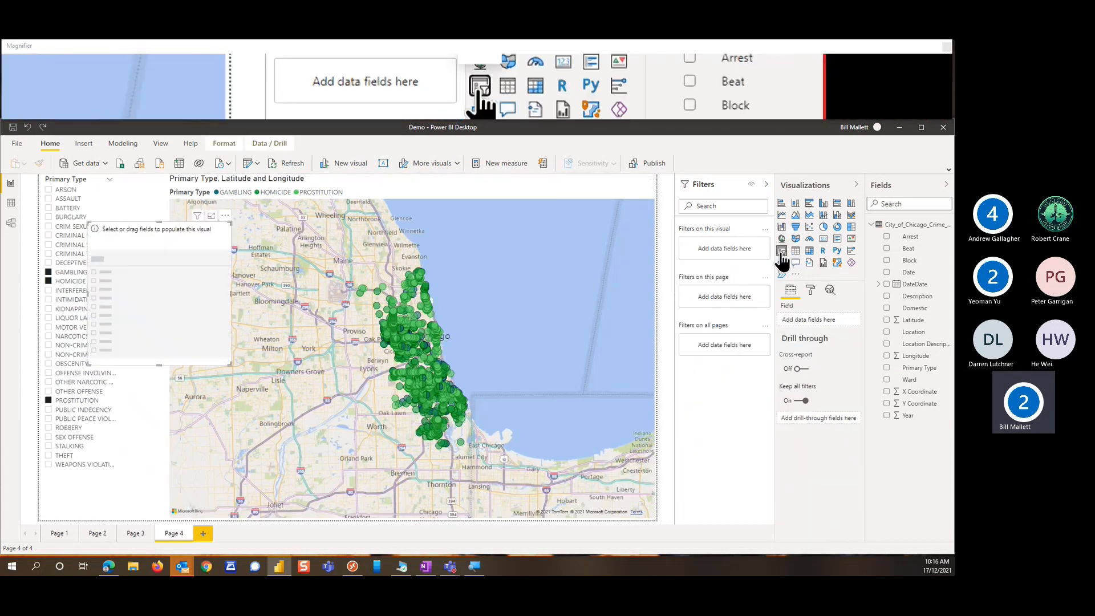
pyautogui.moveTo(151, 230); pyautogui.dragTo(183, 180)
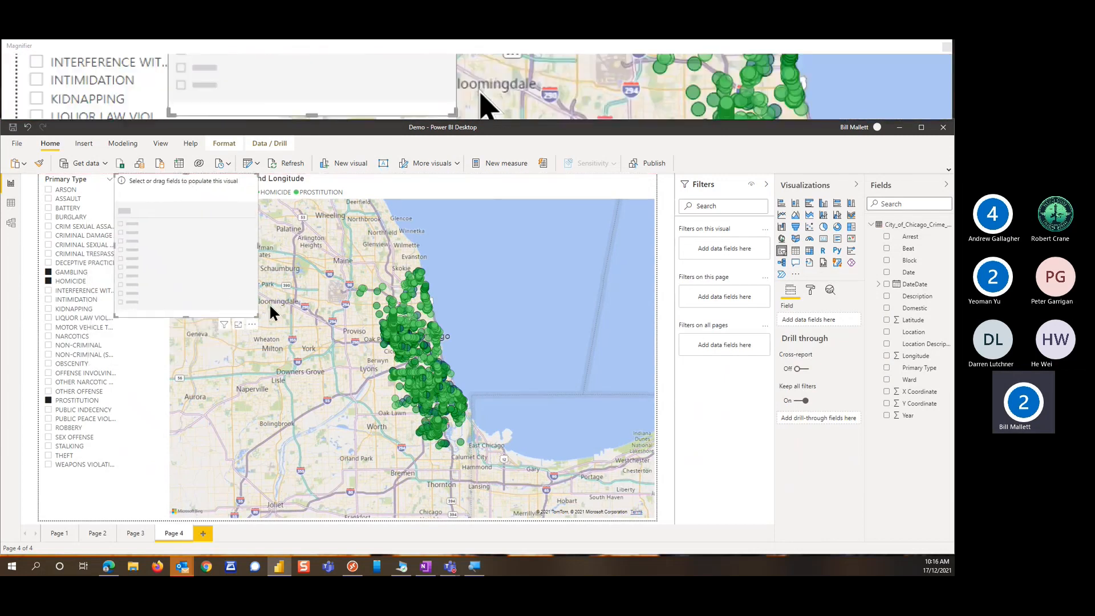
pyautogui.moveTo(256, 314); pyautogui.dragTo(168, 520)
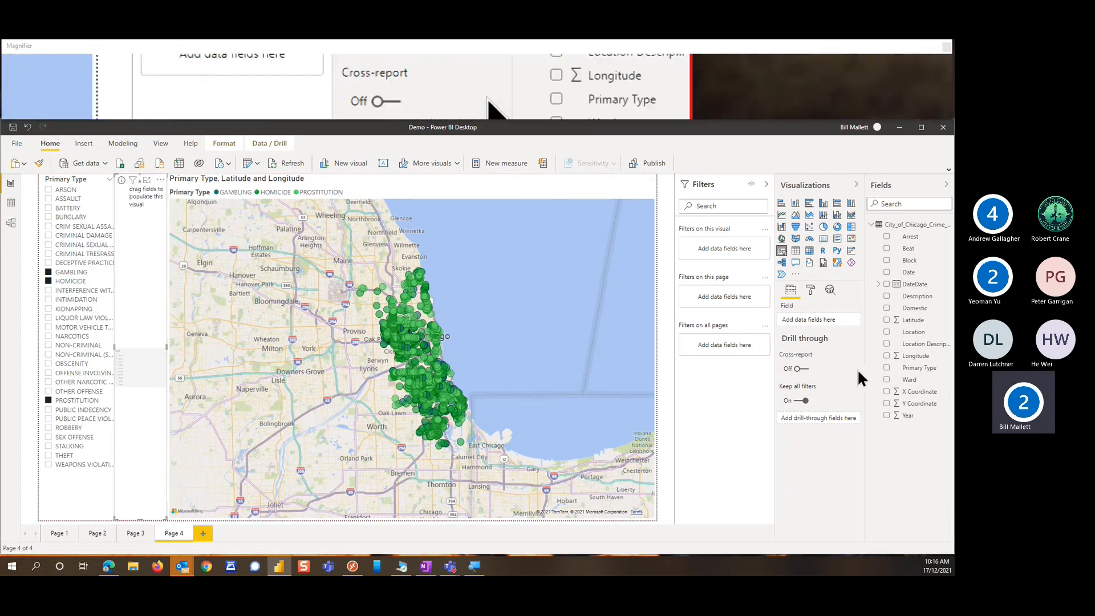
pyautogui.click(888, 382)
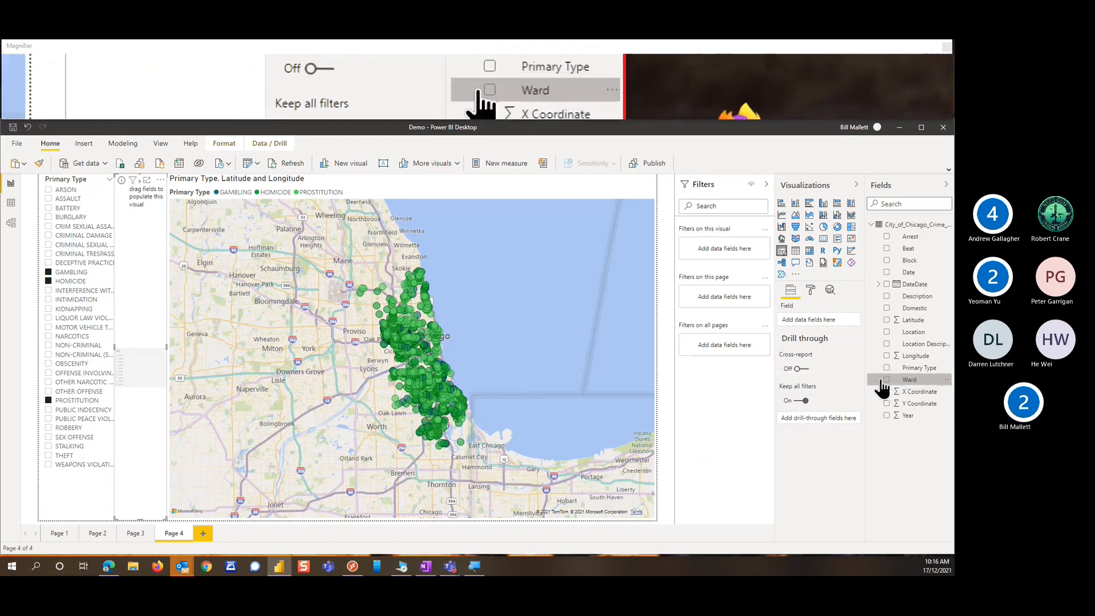
pyautogui.click(885, 380)
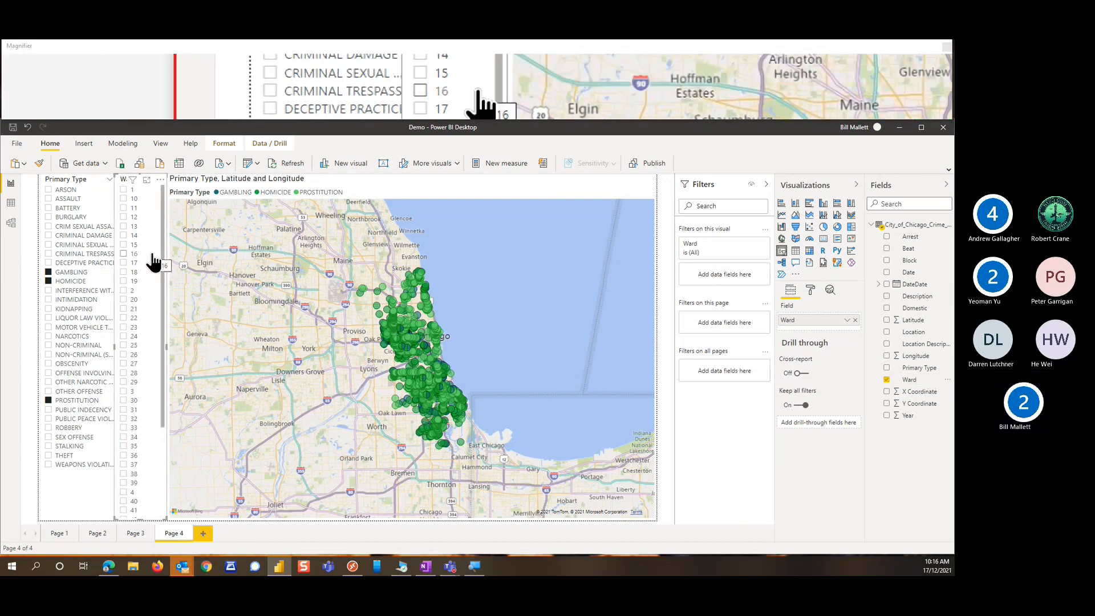
# Filter the map by wards 19, 14 and 15 in turn, ending with only ward 15 selected
pyautogui.click(127, 282)
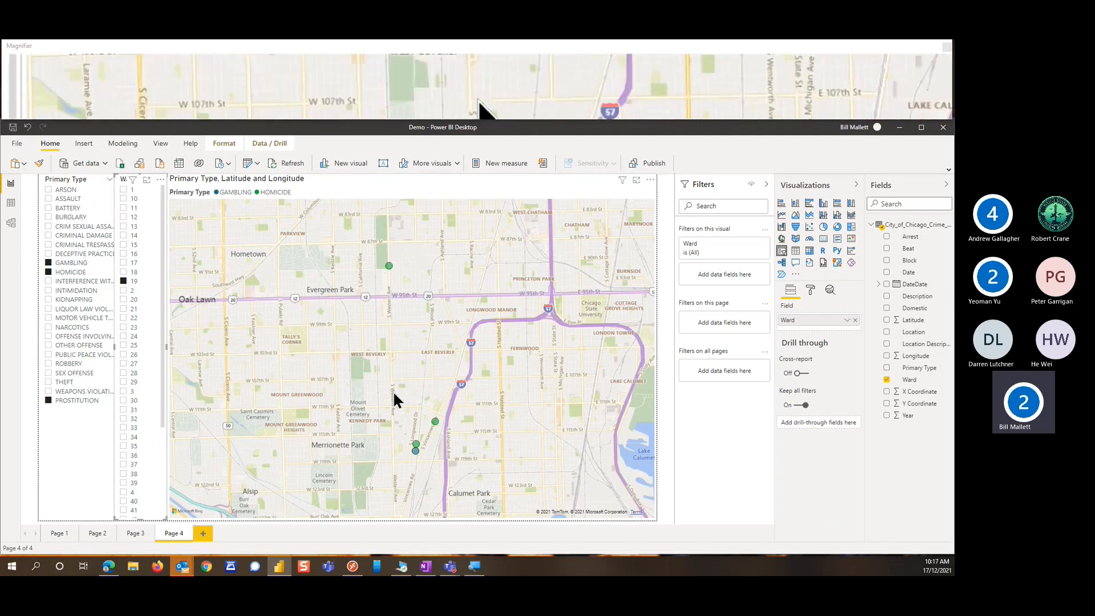
pyautogui.click(124, 237)
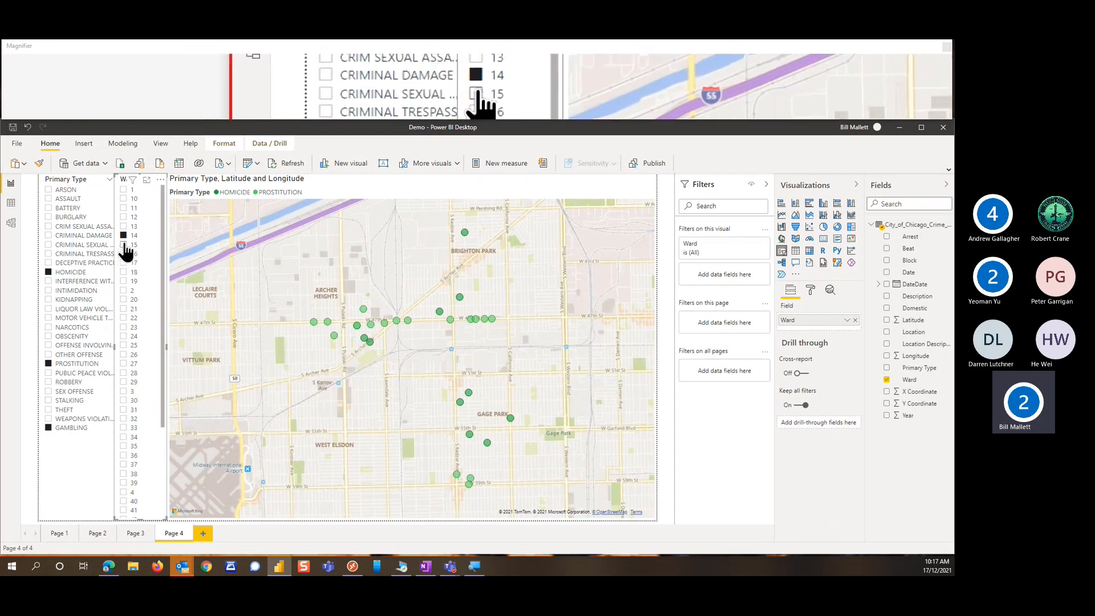
pyautogui.click(124, 244)
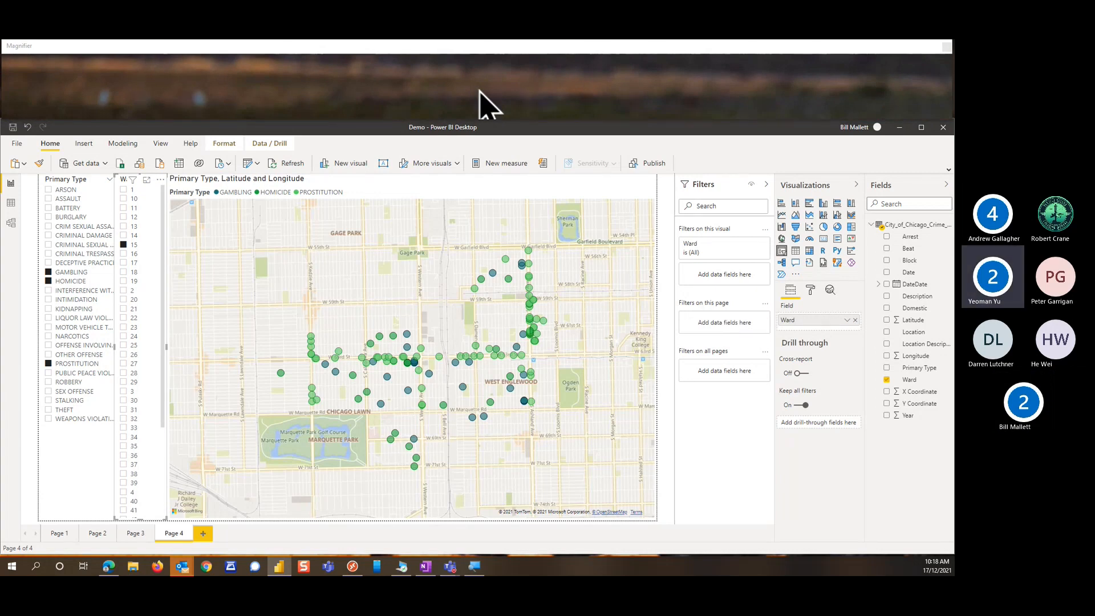
pyautogui.click(814, 92)
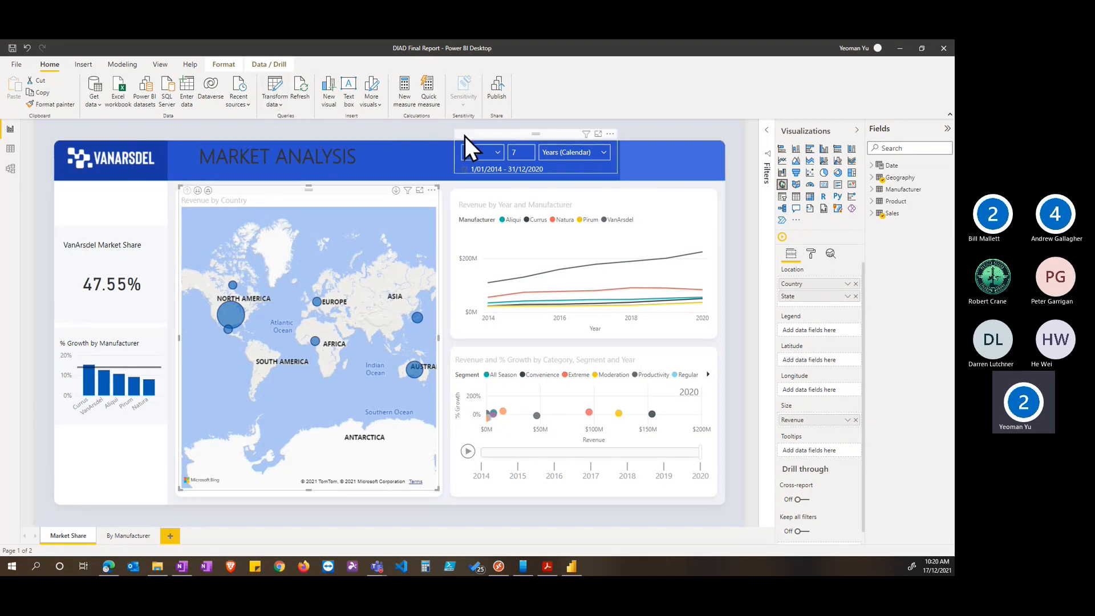
# In the report's mobile layout, place the Revenue and % Growth visual below the map and widen it to nearly the phone's full width
pyautogui.click(159, 64)
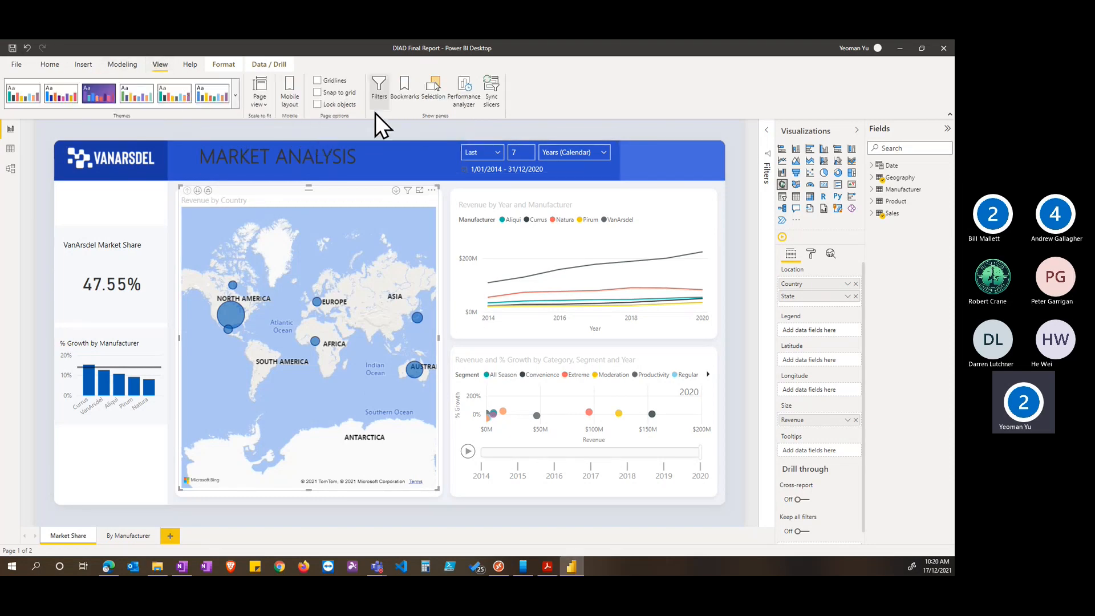
pyautogui.click(292, 98)
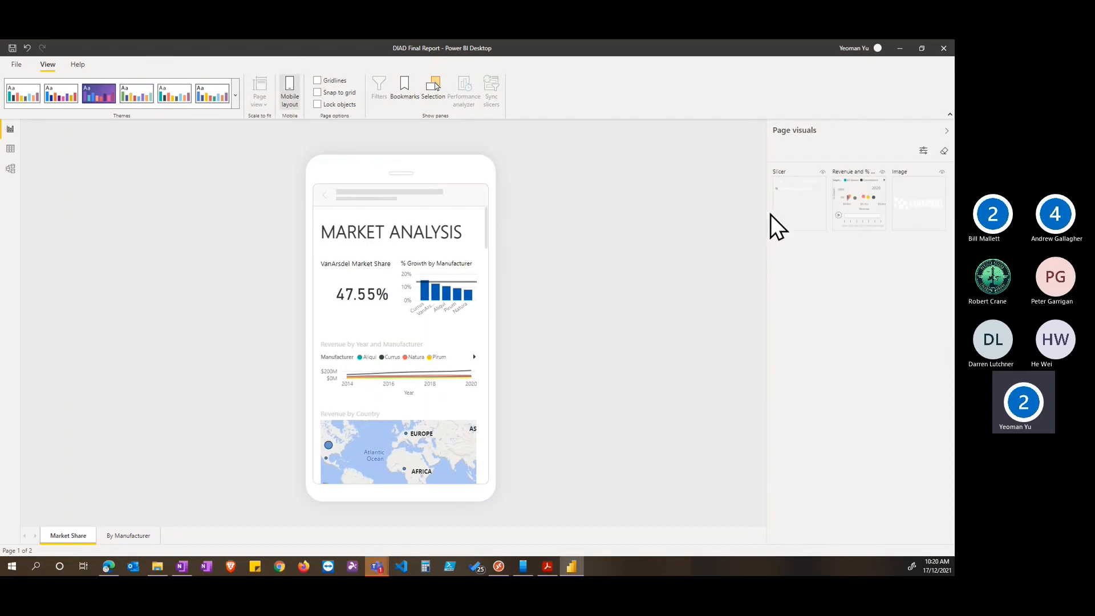
pyautogui.scroll(-2, 402, 394)
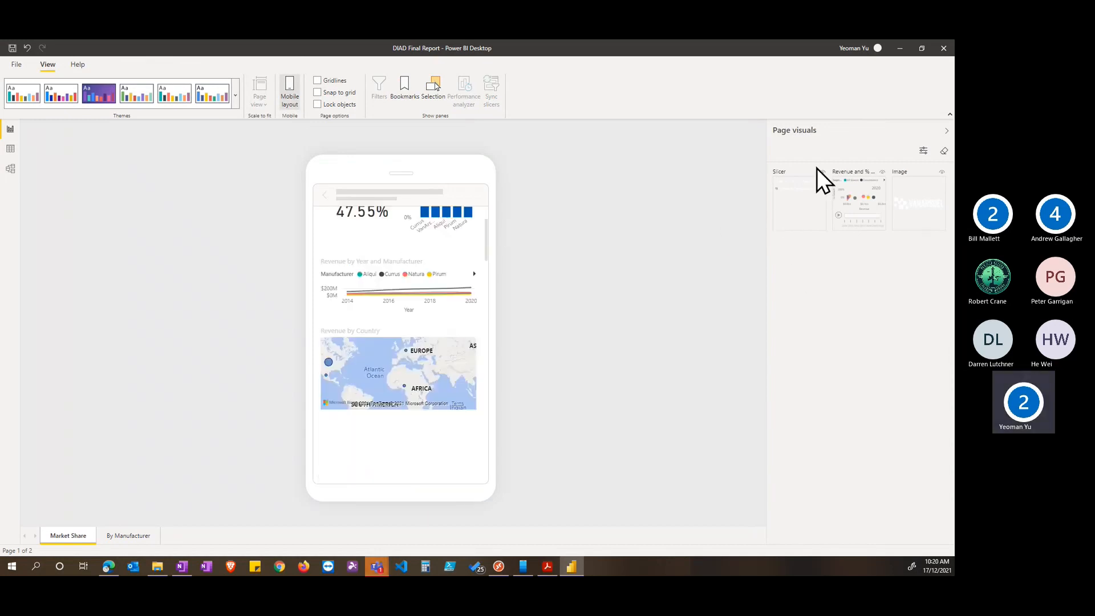
pyautogui.moveTo(855, 192); pyautogui.dragTo(374, 451)
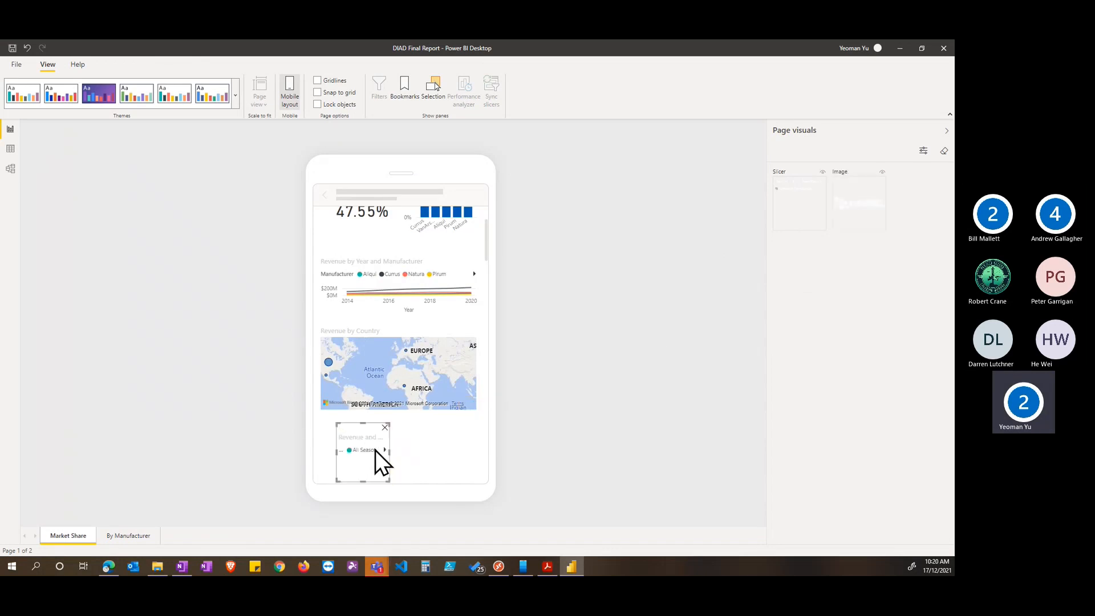
pyautogui.moveTo(387, 424); pyautogui.dragTo(472, 414)
pyautogui.moveTo(335, 414); pyautogui.dragTo(320, 415)
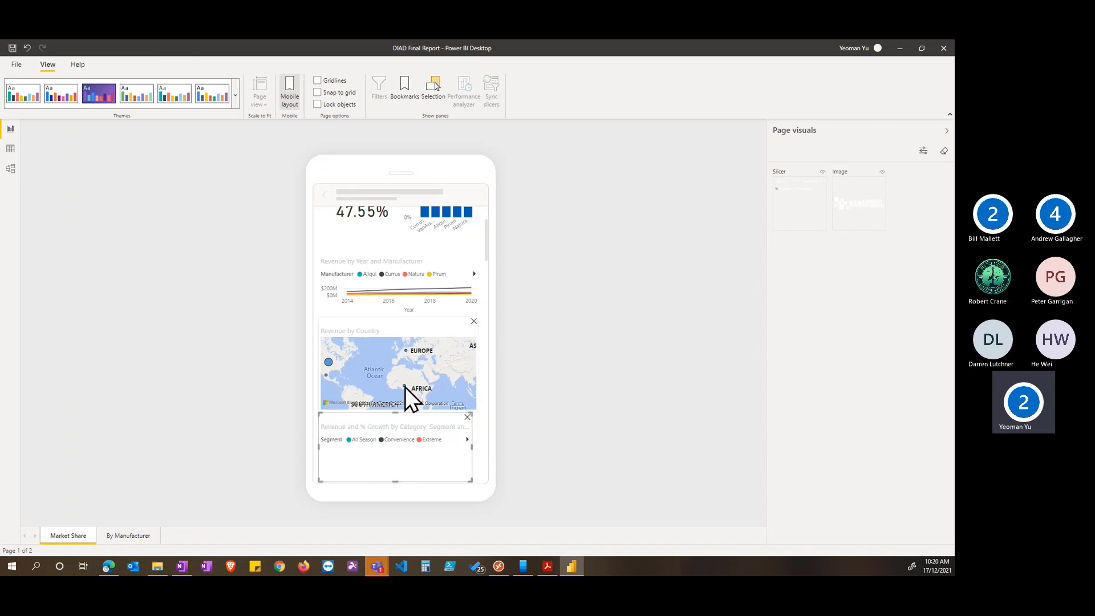
# Review the whole phone layout of the Market Share page and return to the desktop layout
pyautogui.scroll(3, 406, 388)
pyautogui.scroll(-5, 413, 379)
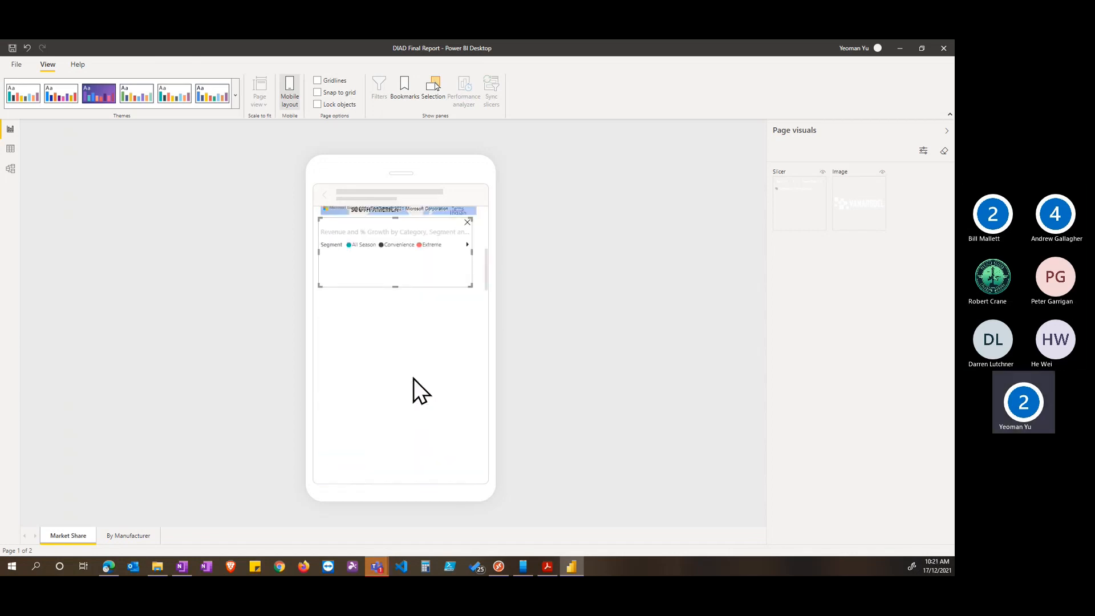
pyautogui.scroll(5, 412, 378)
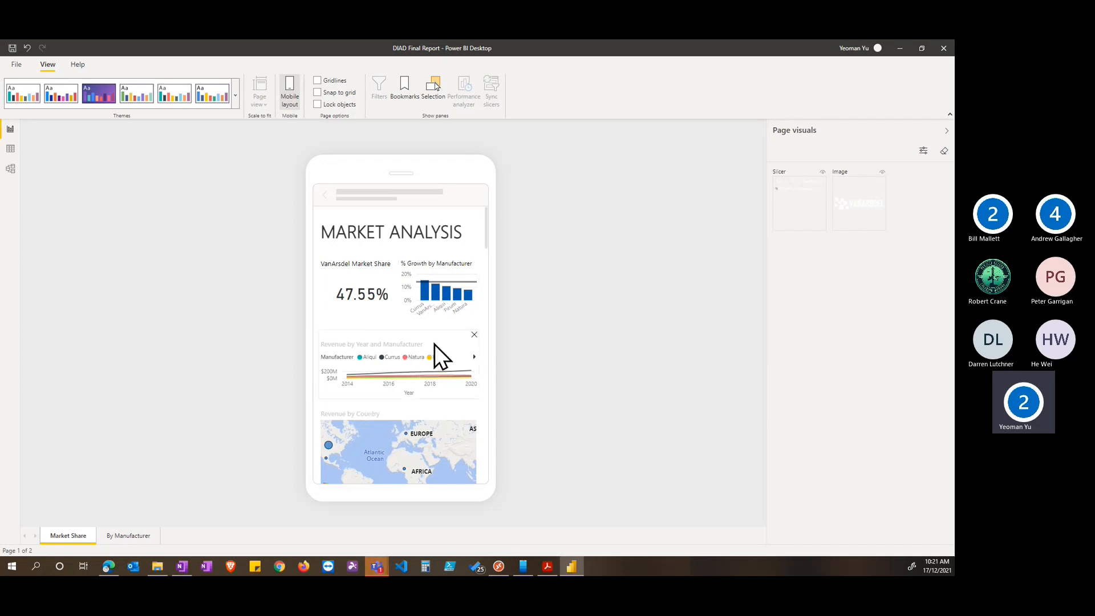
pyautogui.click(291, 85)
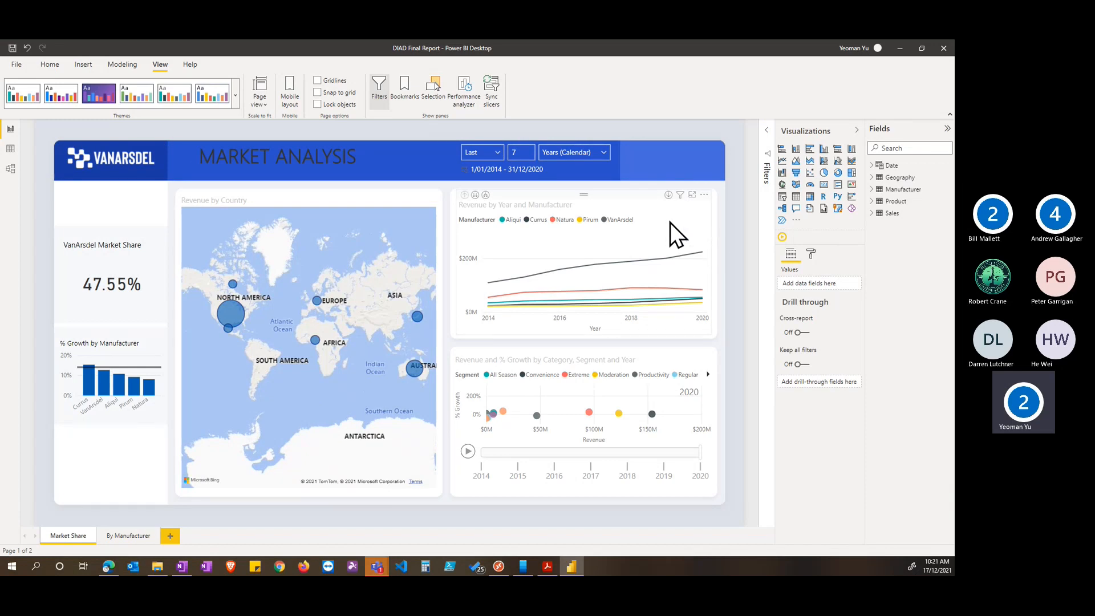
# Save the report and publish it to the DIAD workspace, replacing the existing DIAD Final Report dataset
pyautogui.click(54, 66)
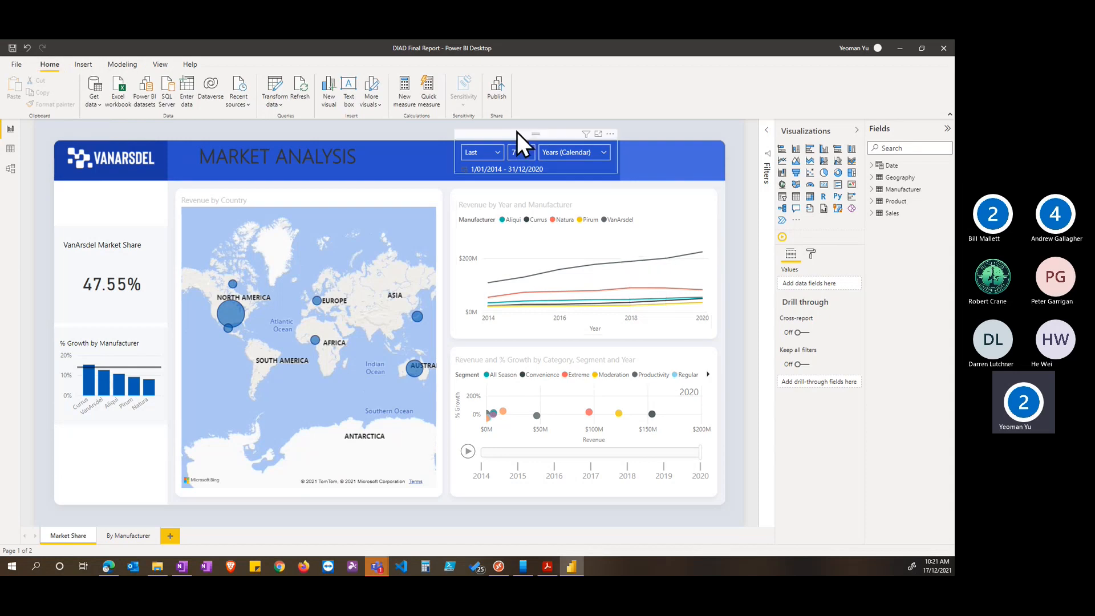
pyautogui.click(500, 86)
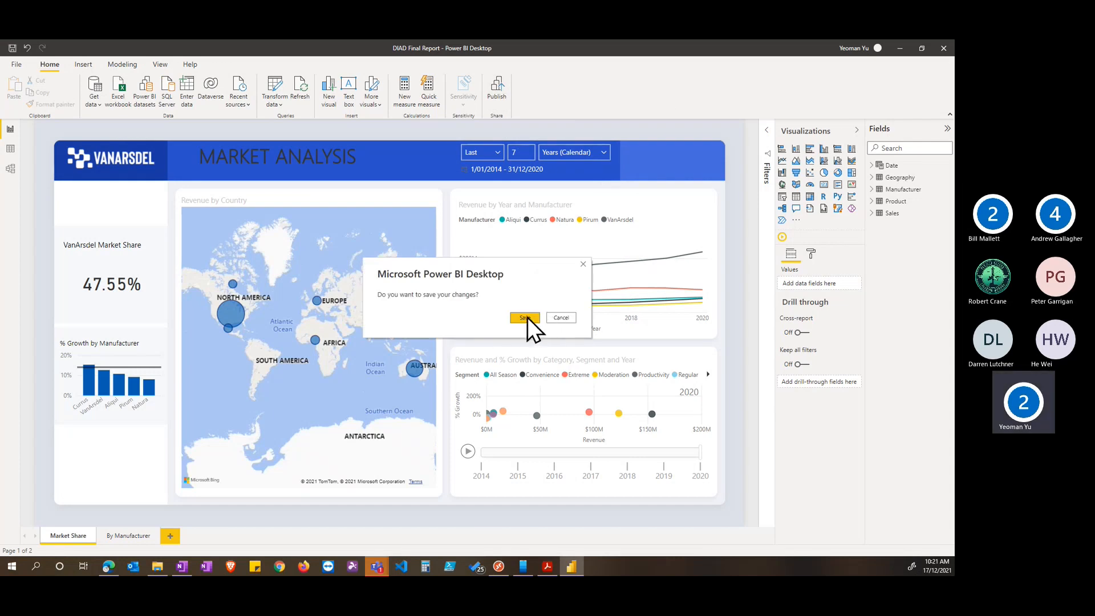
pyautogui.click(524, 317)
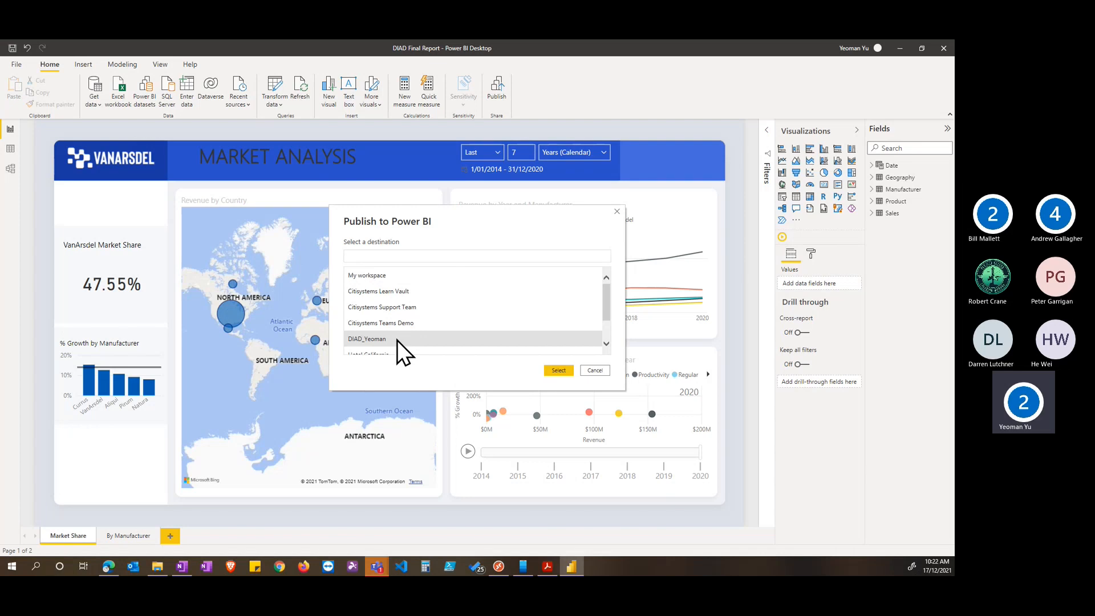
pyautogui.scroll(-1, 397, 341)
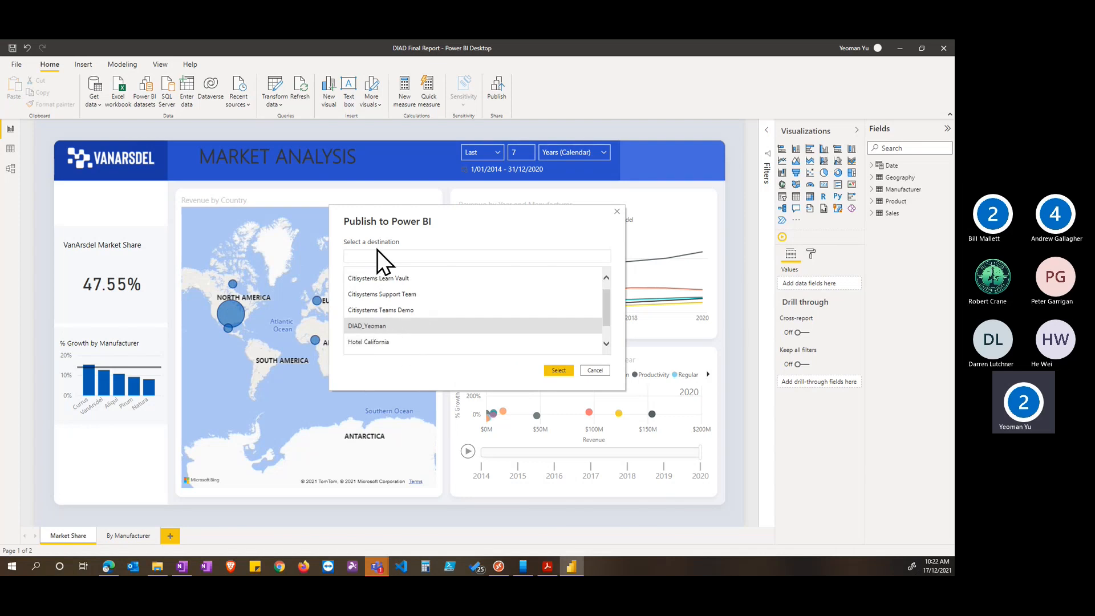
pyautogui.scroll(1, 389, 329)
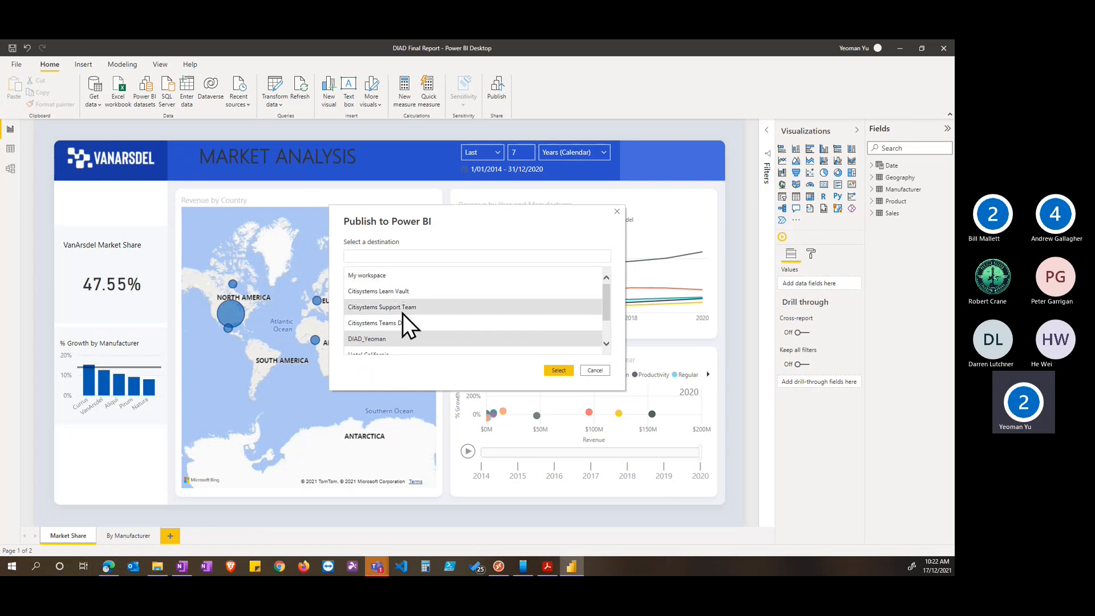
pyautogui.click(374, 338)
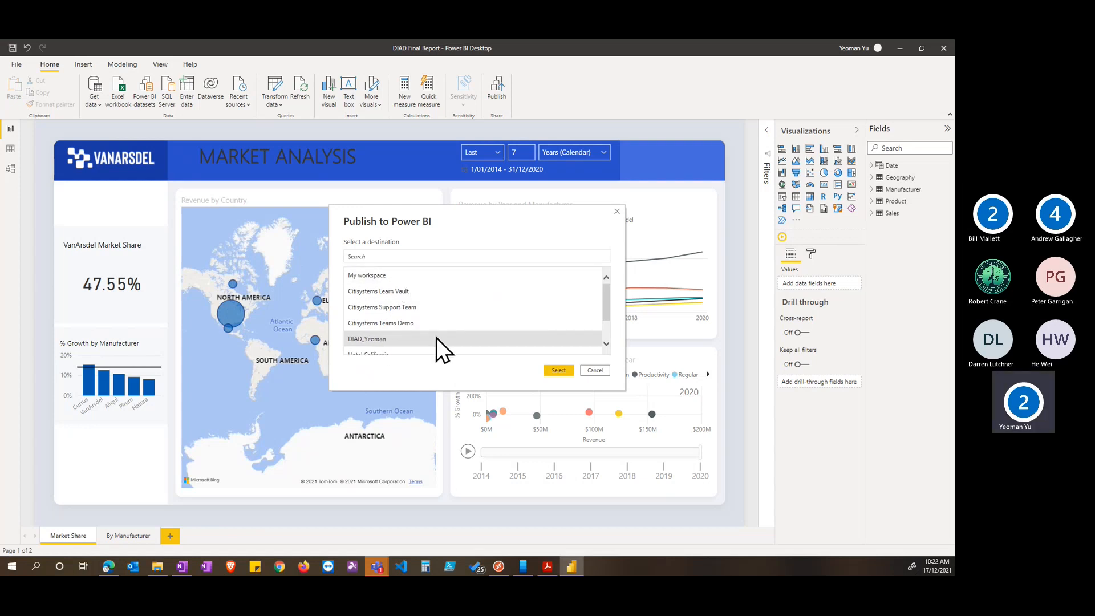
pyautogui.click(557, 369)
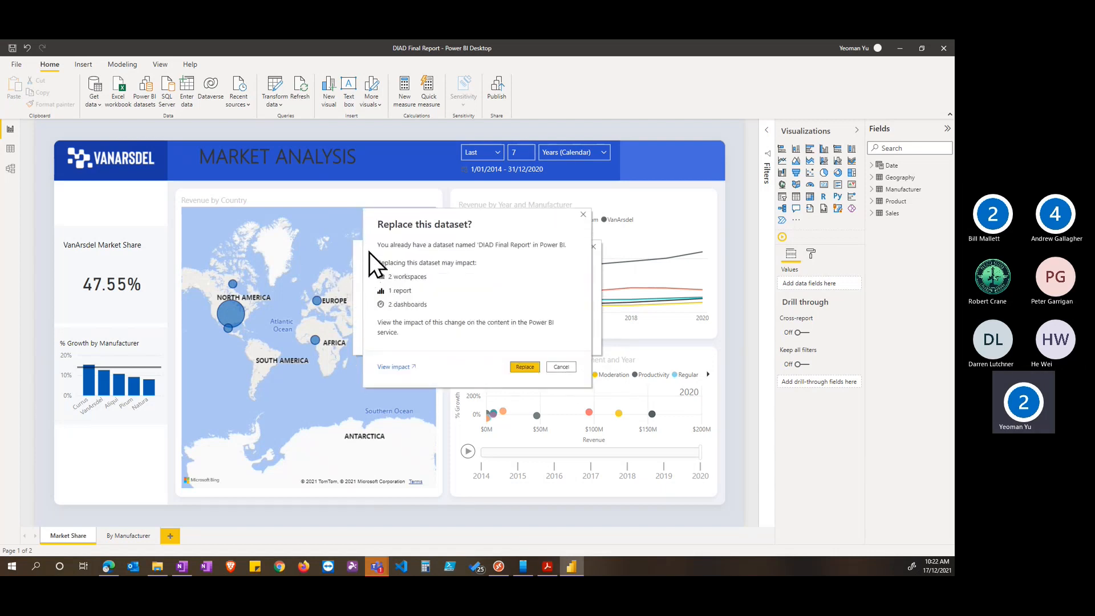
pyautogui.click(525, 367)
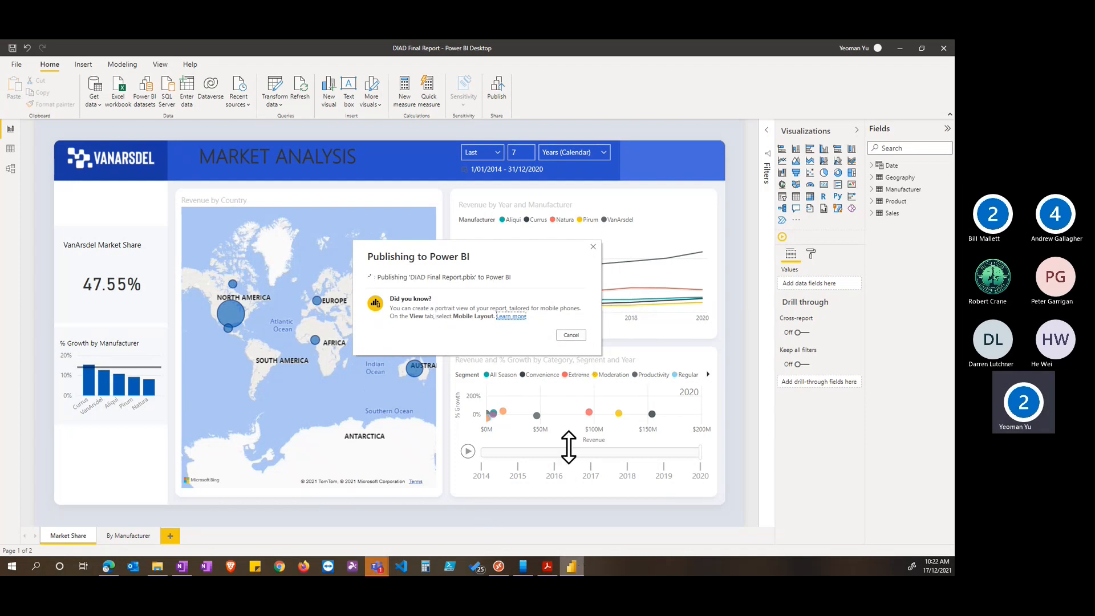
# Open Power BI from the Office 365 apps in the browser and dismiss the finished publishing message in Power BI Desktop
pyautogui.click(108, 566)
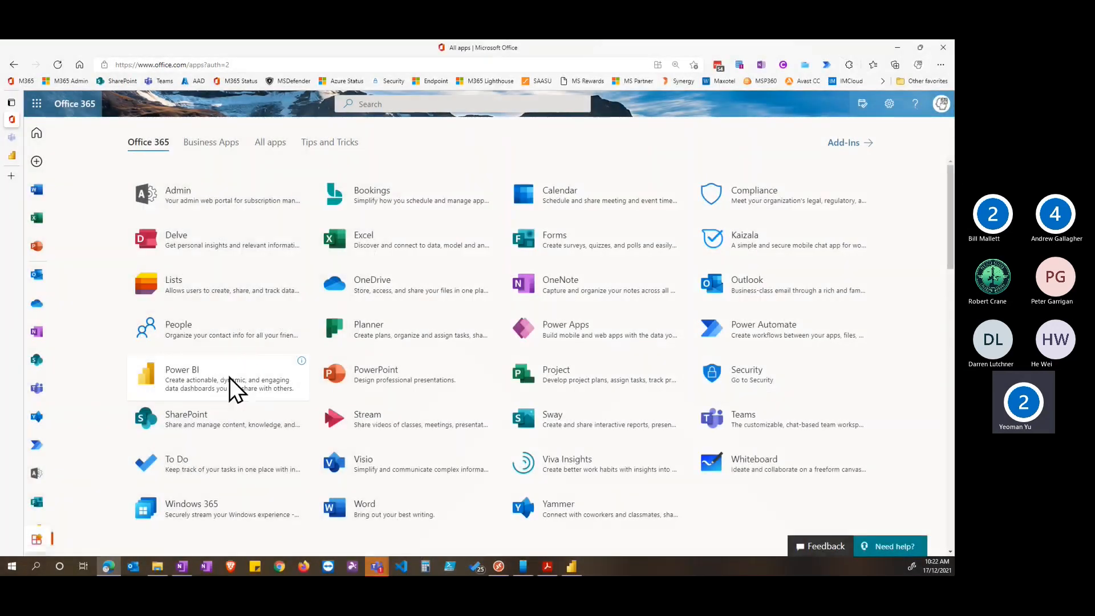
pyautogui.click(229, 378)
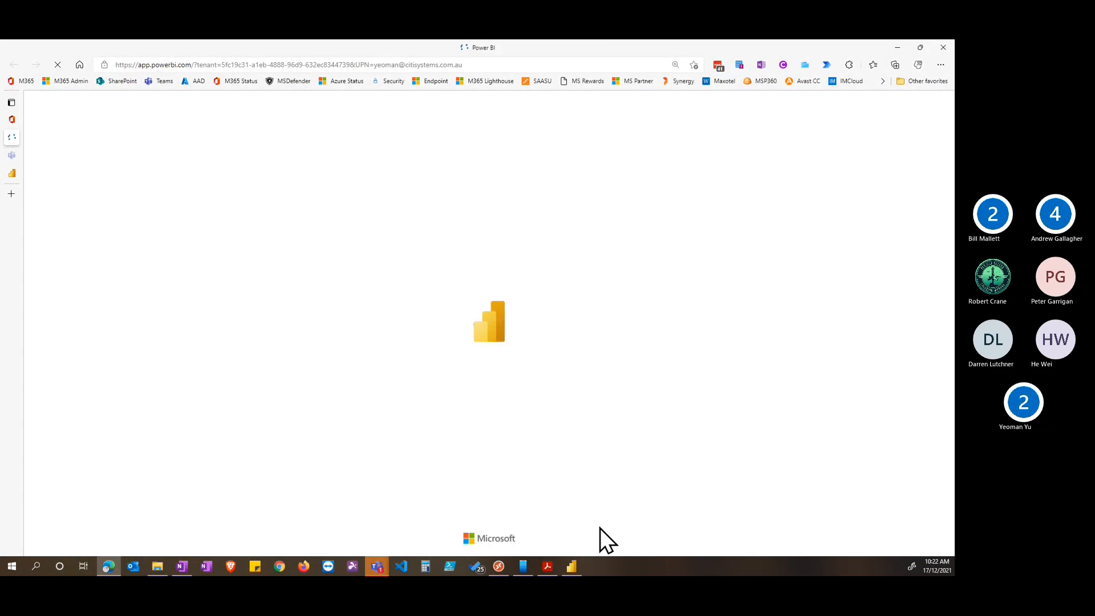
pyautogui.click(568, 570)
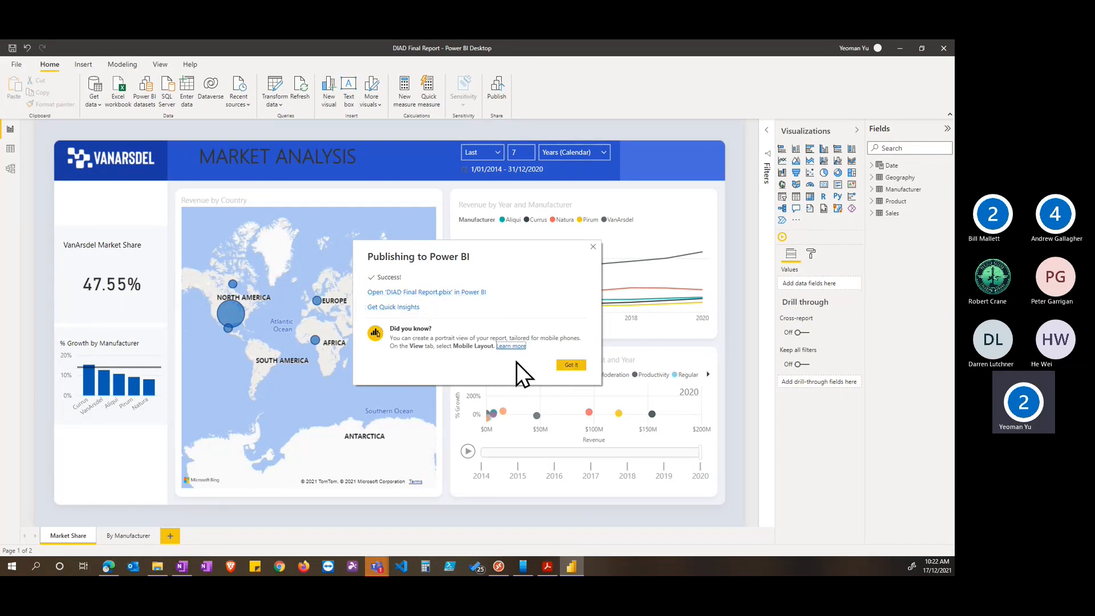
pyautogui.click(571, 365)
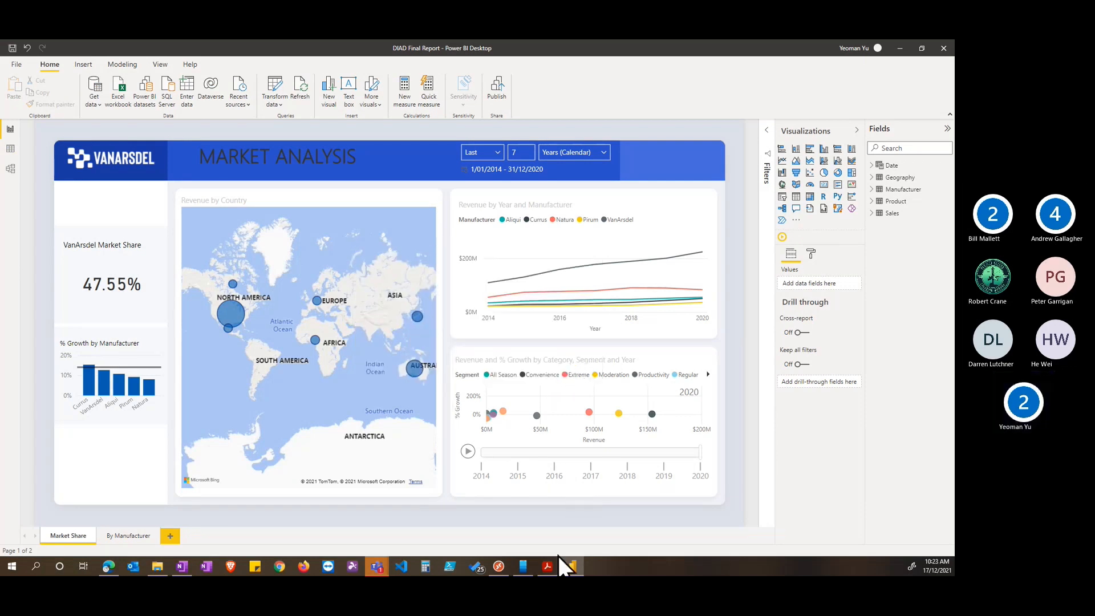
pyautogui.click(572, 568)
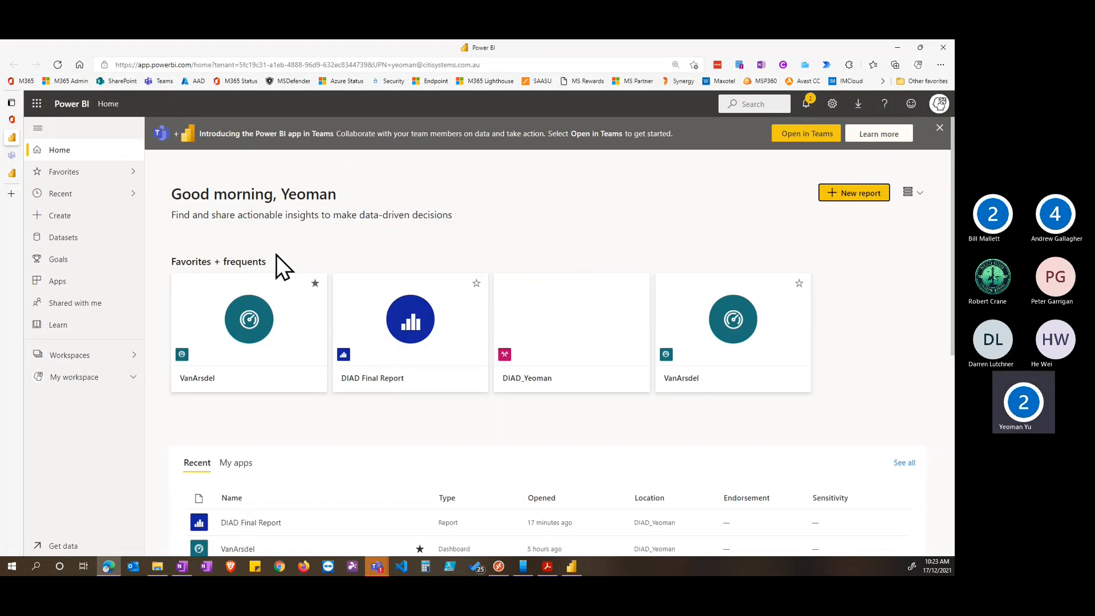
# Examine the home page content, the list of workspaces and the blank form for creating a workspace, without creating one
pyautogui.scroll(-2, 289, 270)
pyautogui.scroll(-1, 353, 334)
pyautogui.scroll(1, 296, 328)
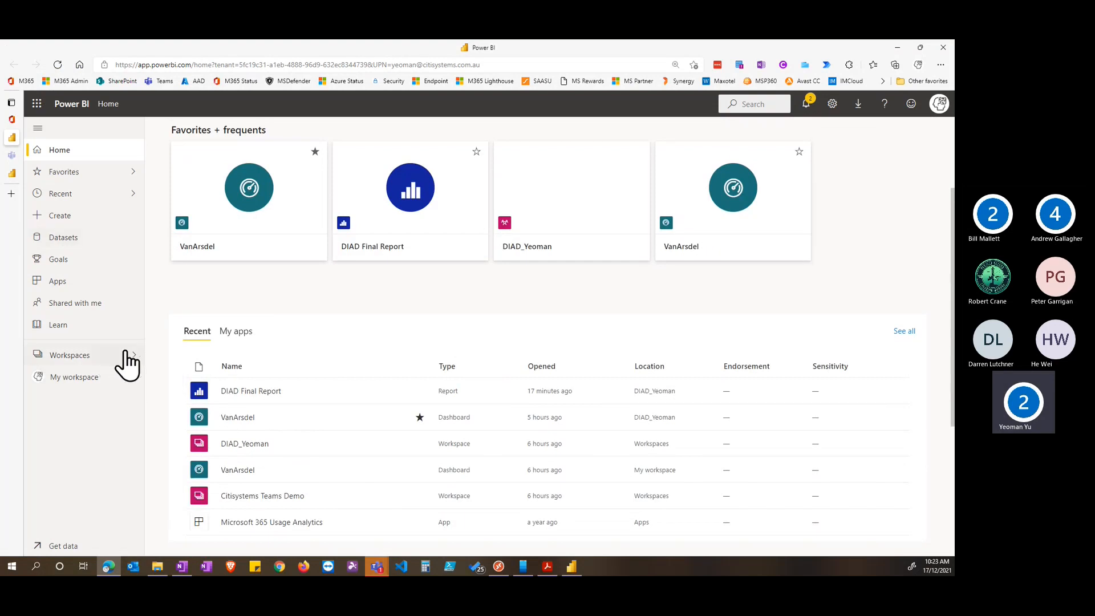
pyautogui.click(131, 354)
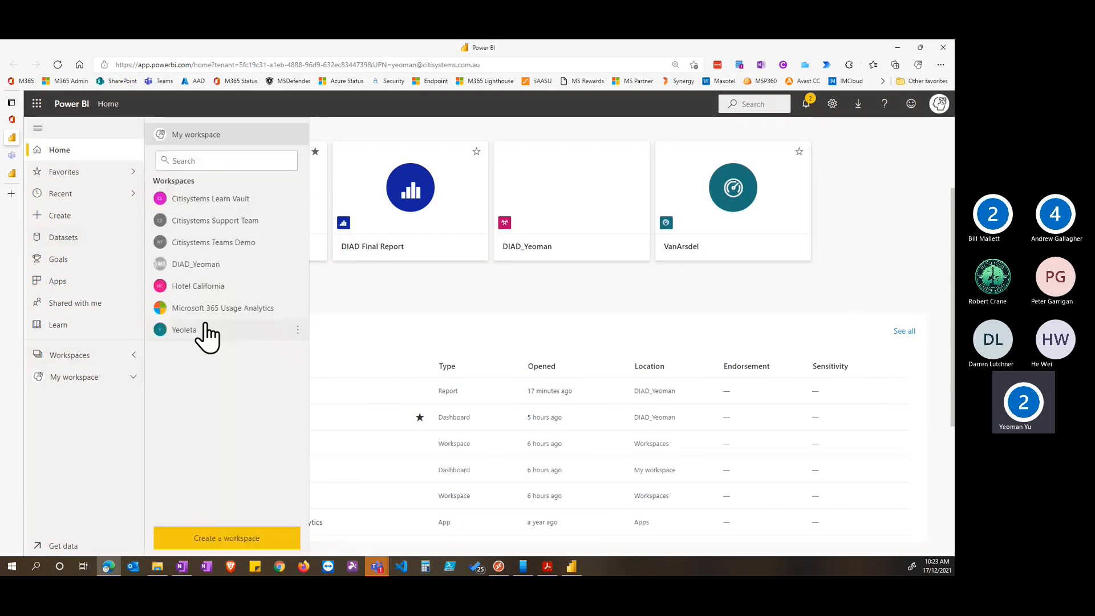
pyautogui.click(215, 541)
pyautogui.click(786, 256)
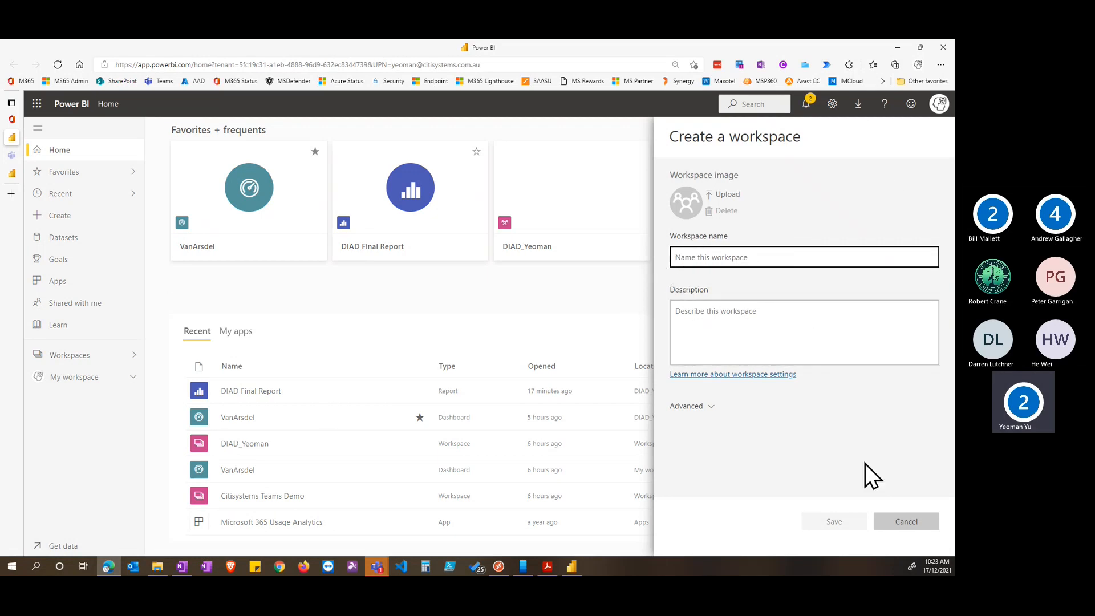
pyautogui.click(907, 521)
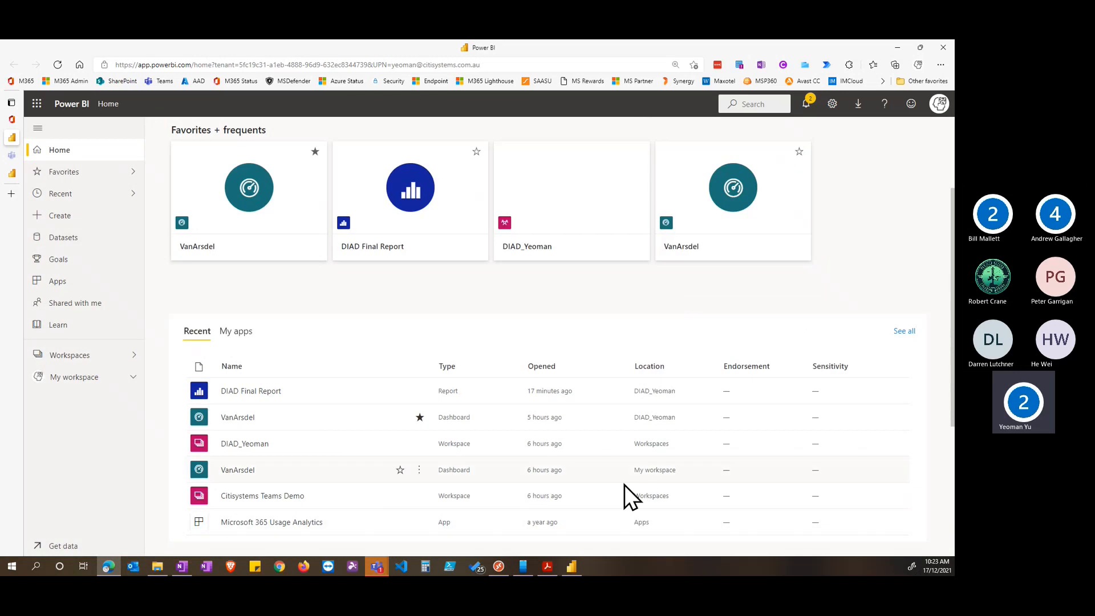
# Bring up the published DIAD Final Report in the browser and compare it with the Power BI Desktop version
pyautogui.click(572, 566)
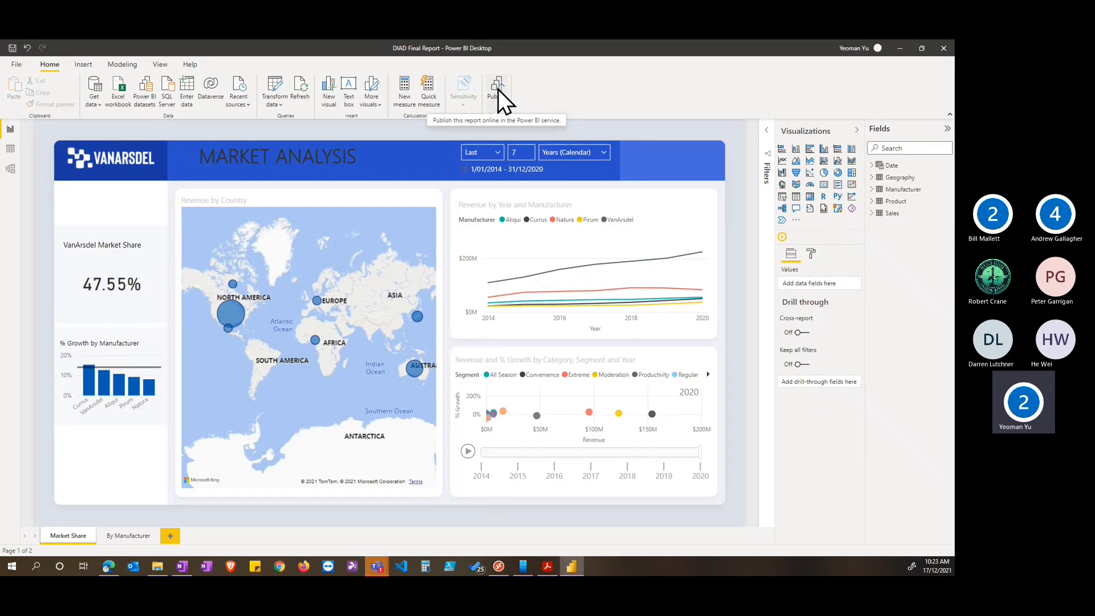
pyautogui.click(571, 566)
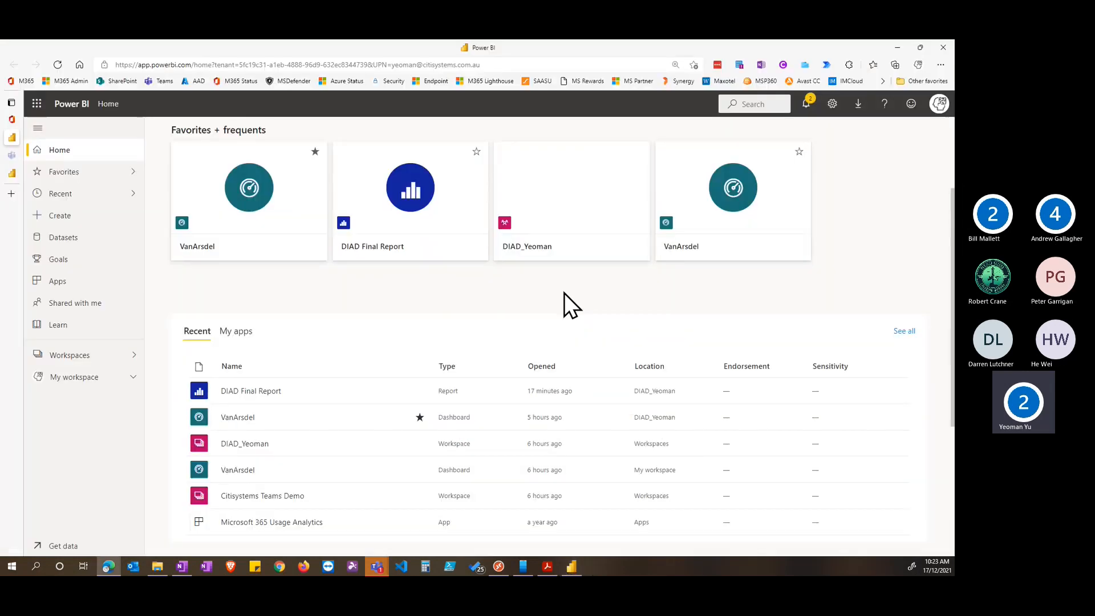
pyautogui.moveTo(11, 176)
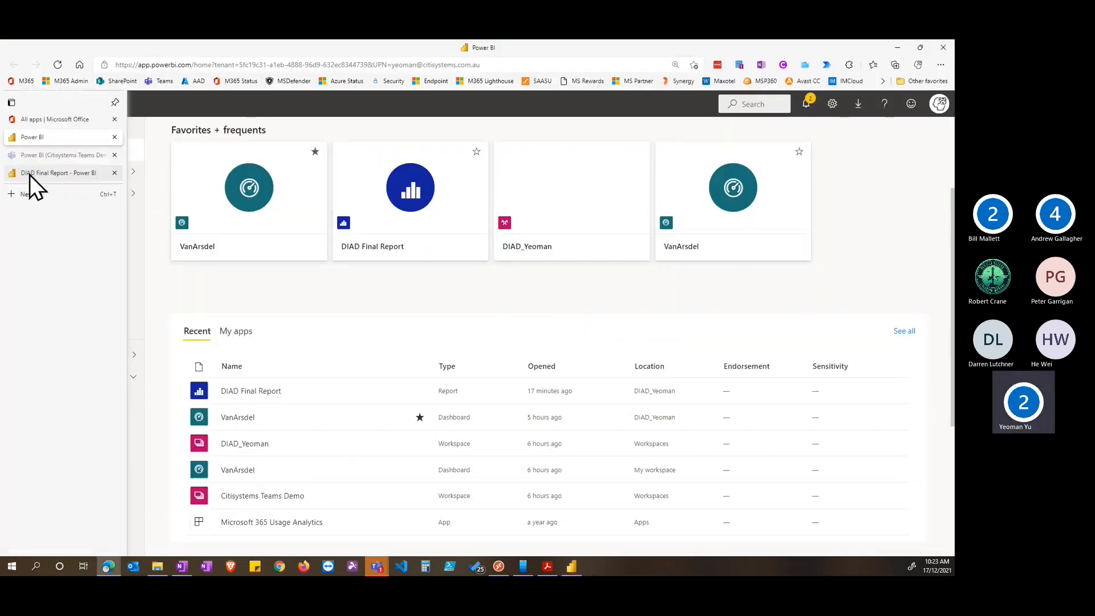
pyautogui.click(34, 173)
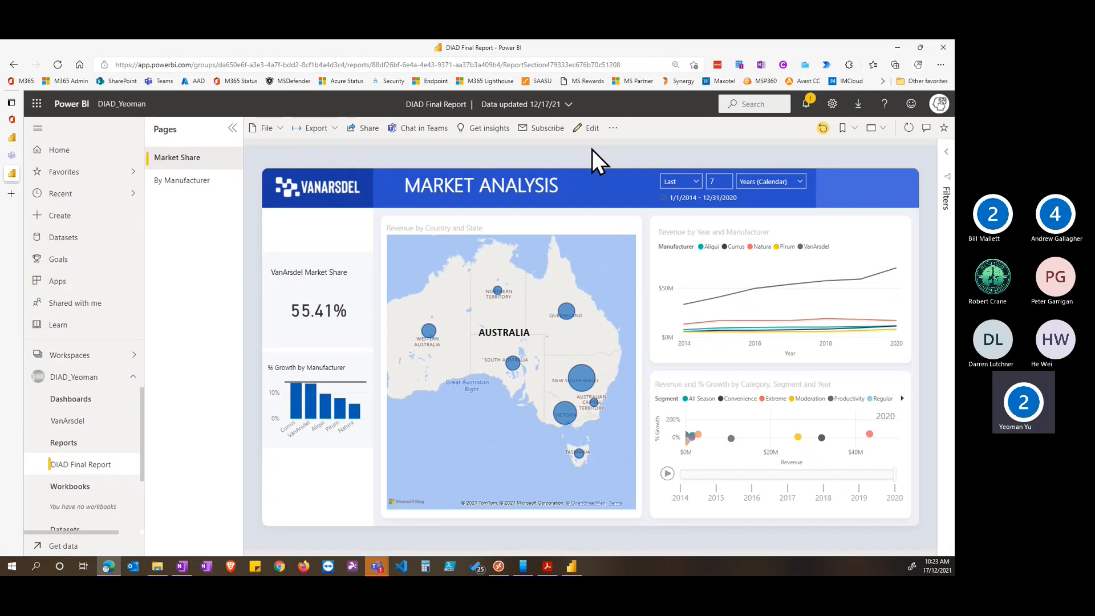
pyautogui.click(572, 566)
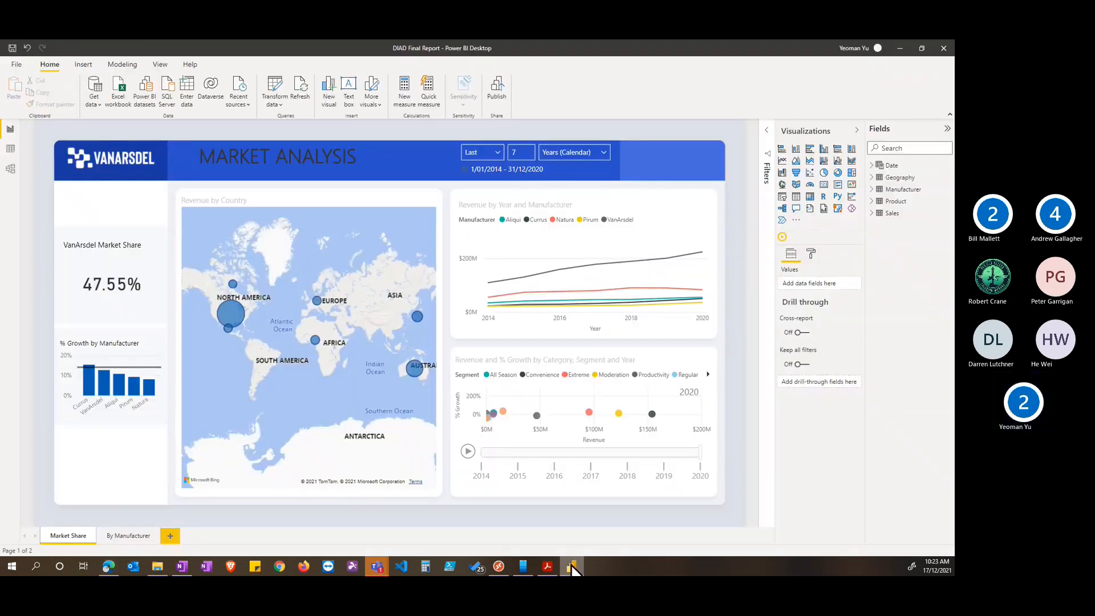
pyautogui.click(571, 567)
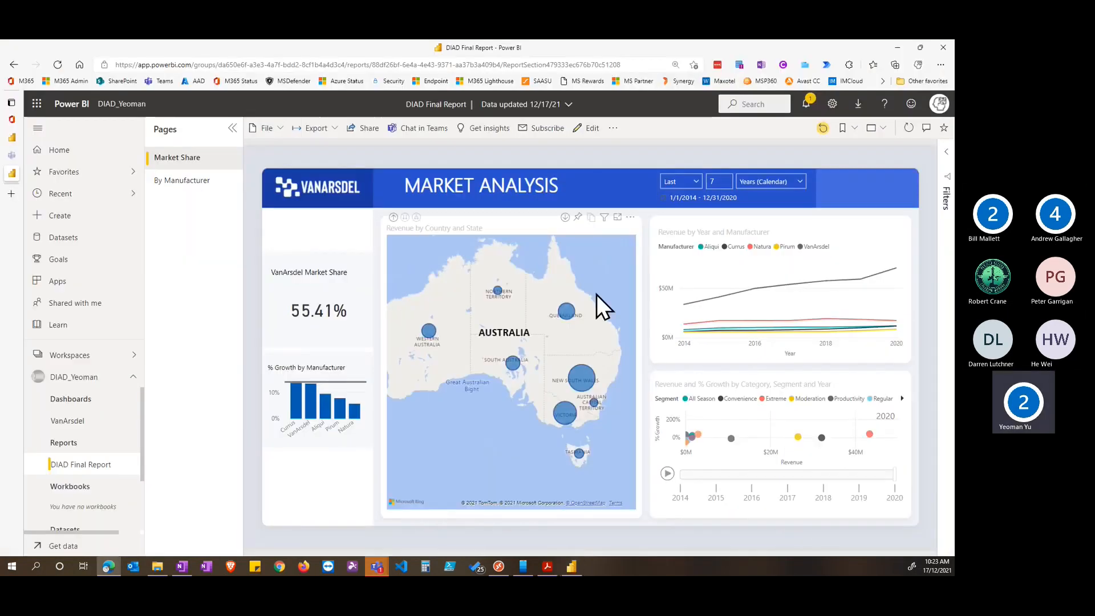
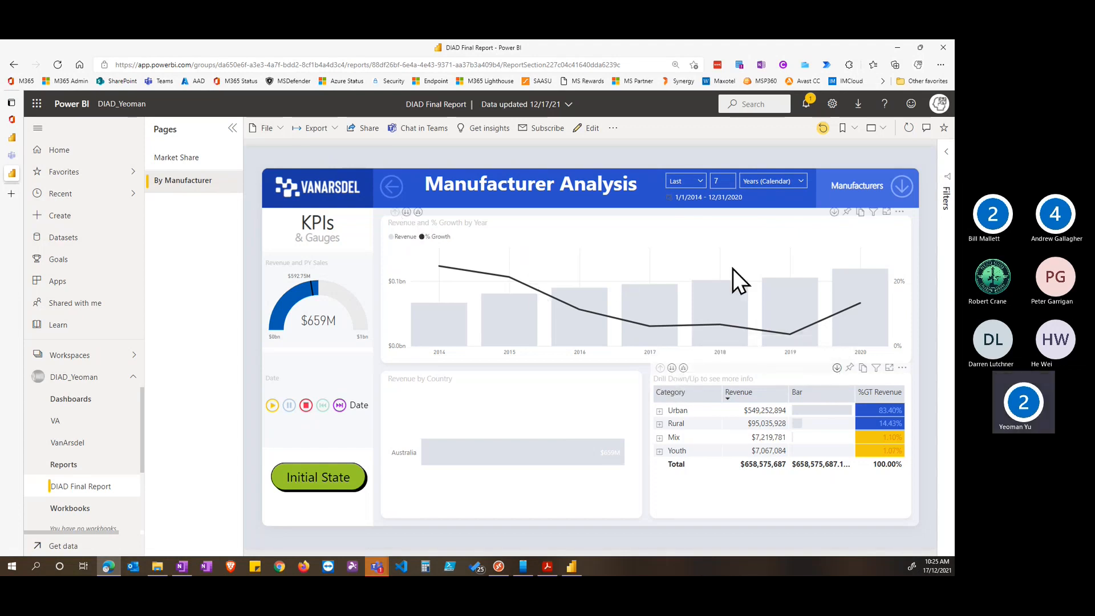
# Filter the By Manufacturer page to VanArsdel, pin the Revenue by Country visual to the existing VA dashboard, and hide the manufacturer choices
pyautogui.click(901, 187)
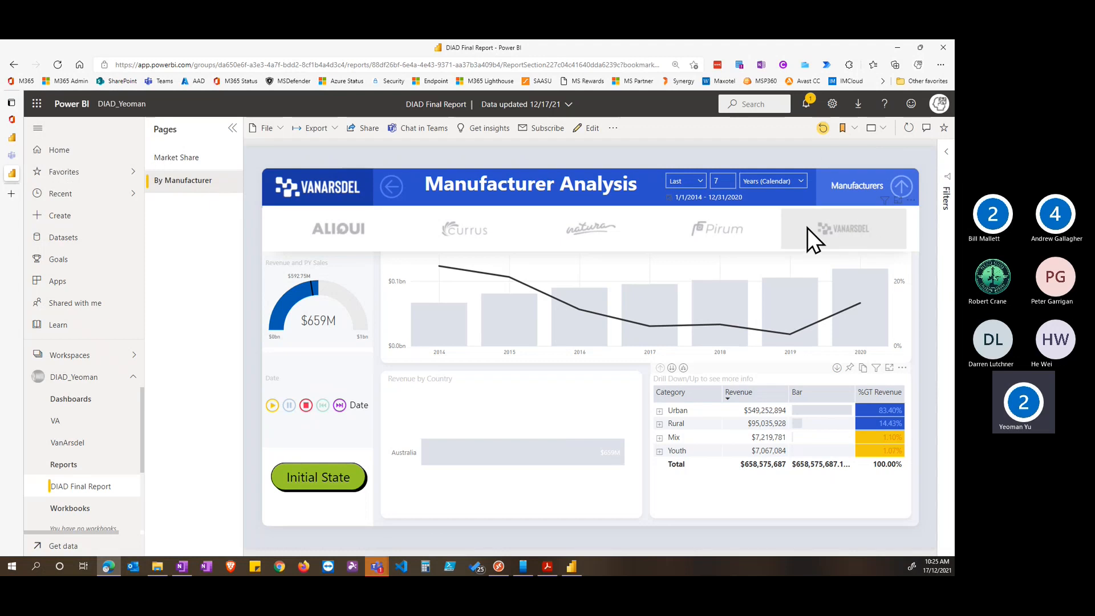
pyautogui.click(853, 228)
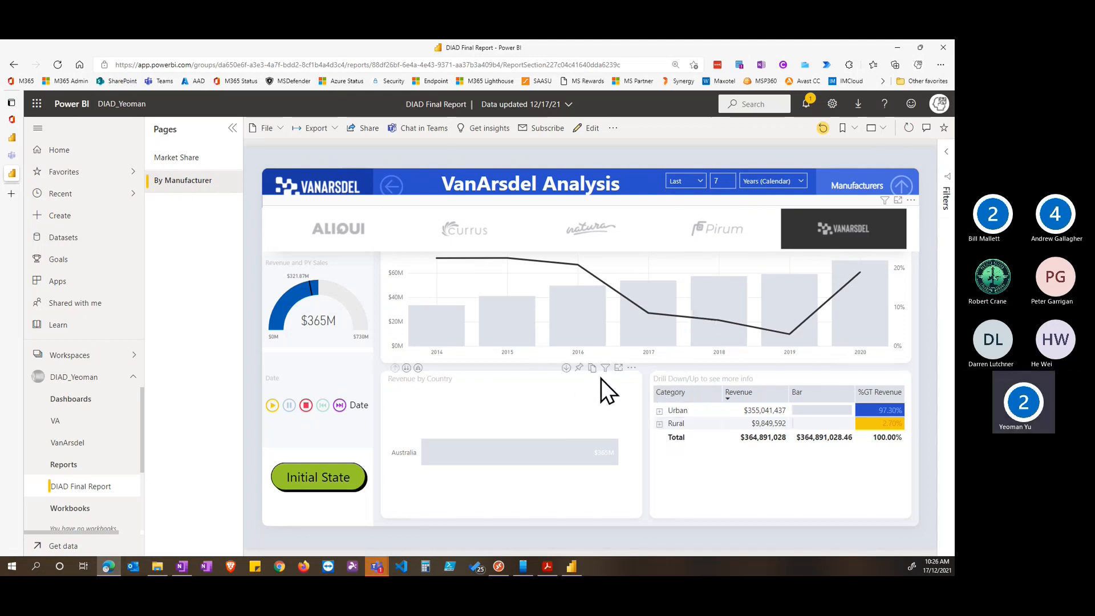
pyautogui.click(580, 368)
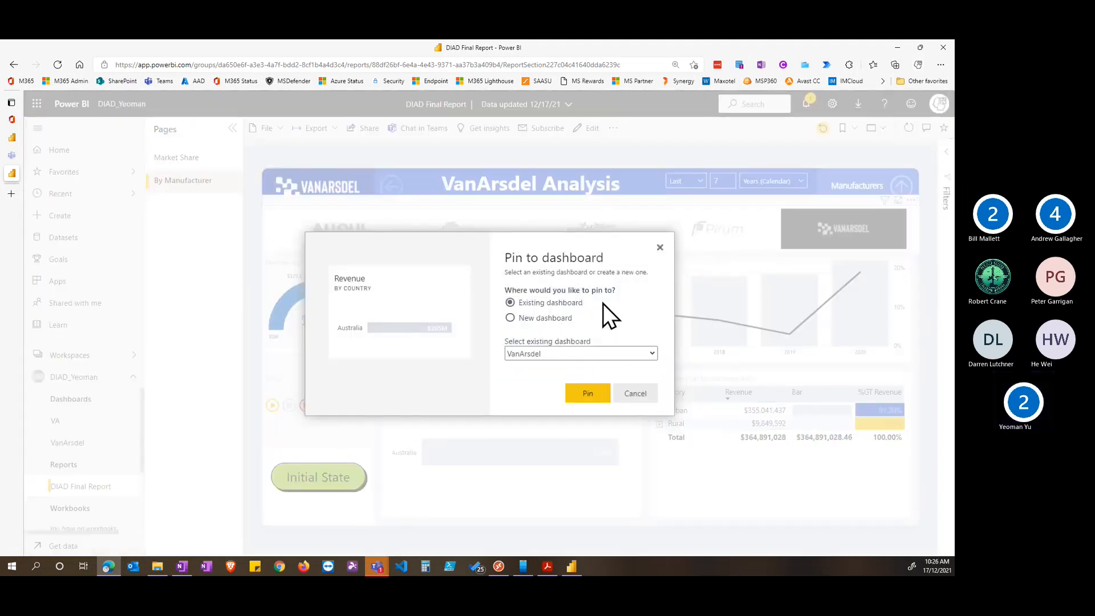
pyautogui.click(589, 356)
pyautogui.click(575, 366)
pyautogui.click(588, 393)
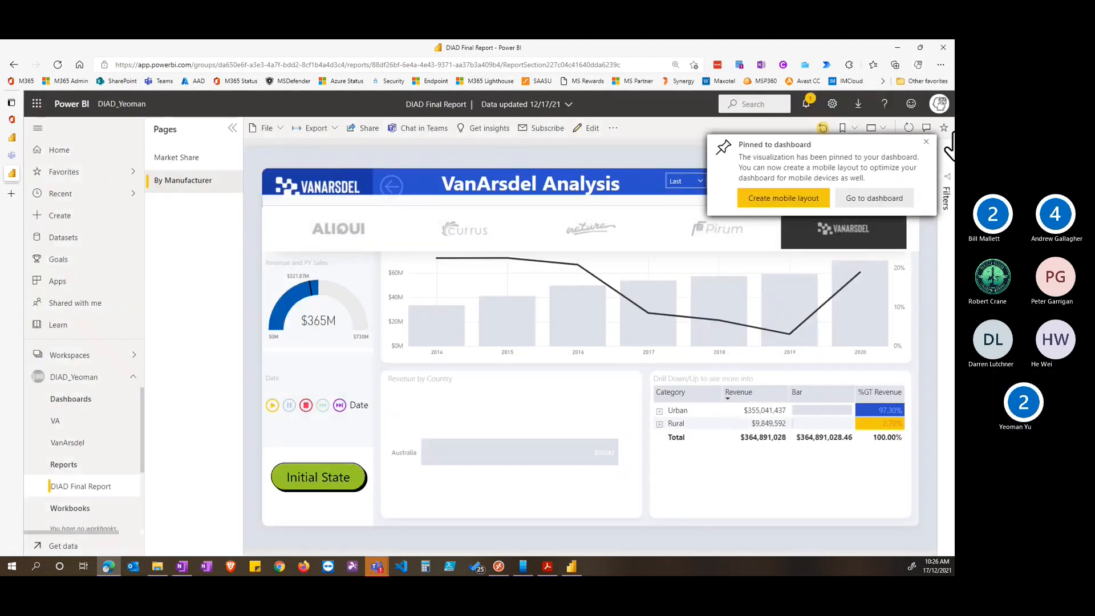
pyautogui.click(925, 141)
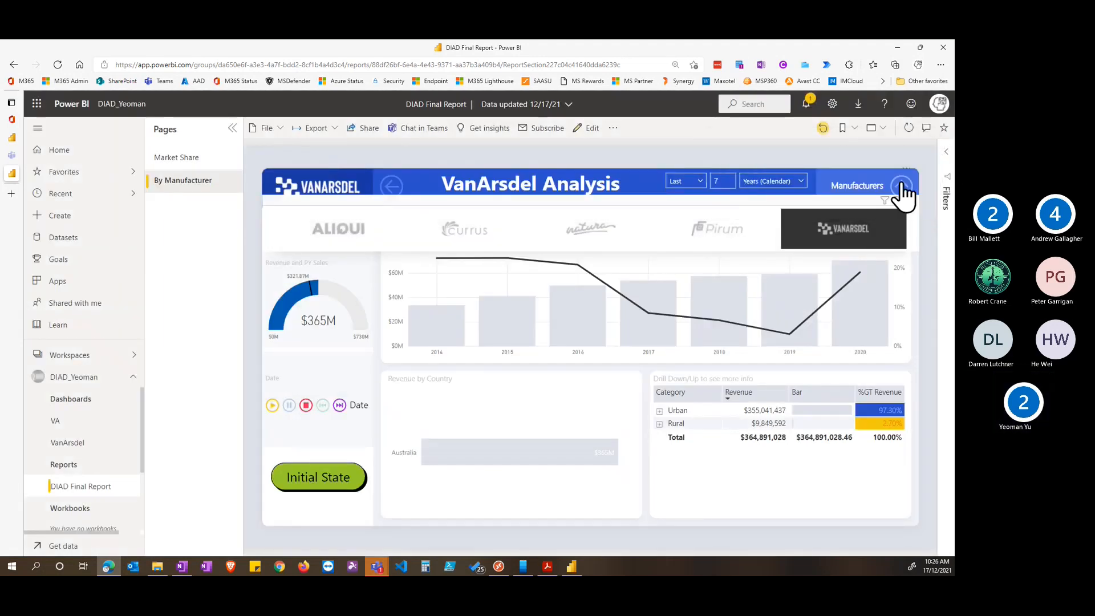
pyautogui.click(903, 189)
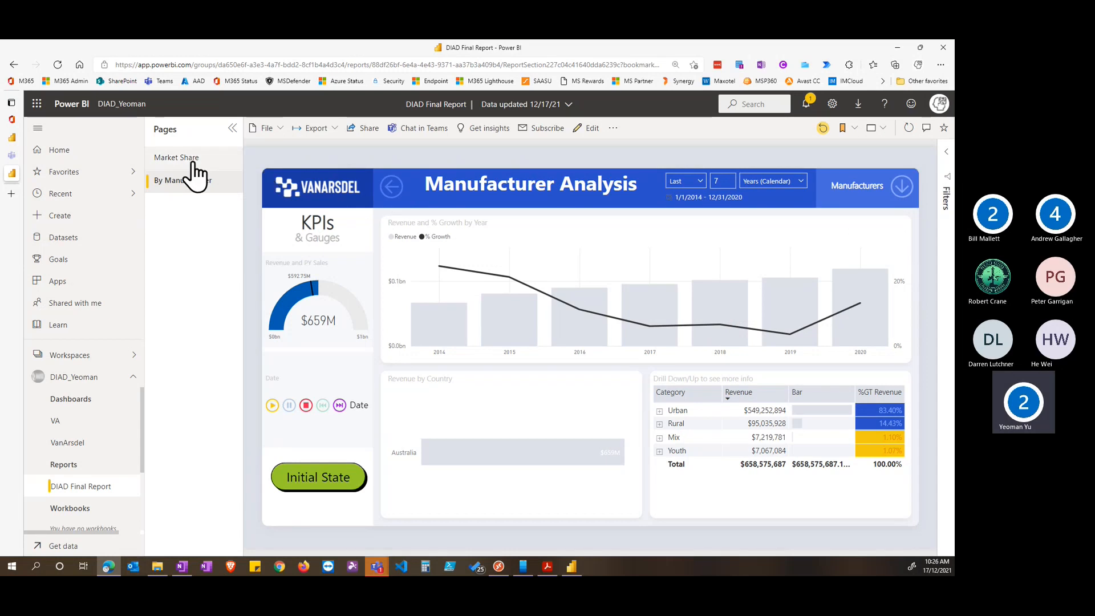
# Return to the Market Share page and drill its revenue map up to country level, then back down into Australia
pyautogui.click(308, 186)
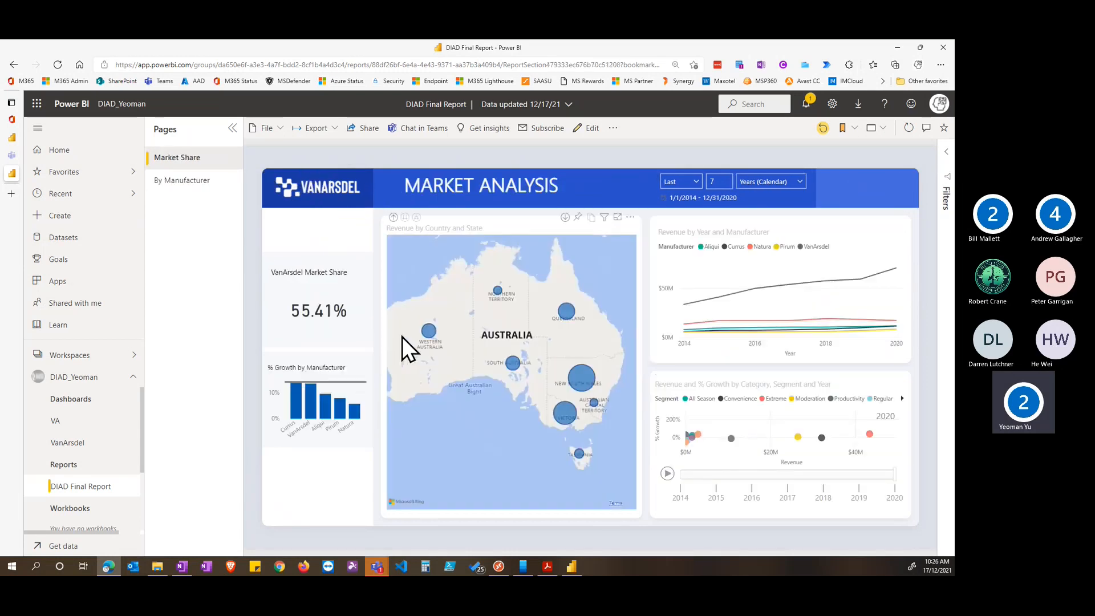
pyautogui.moveTo(582, 374)
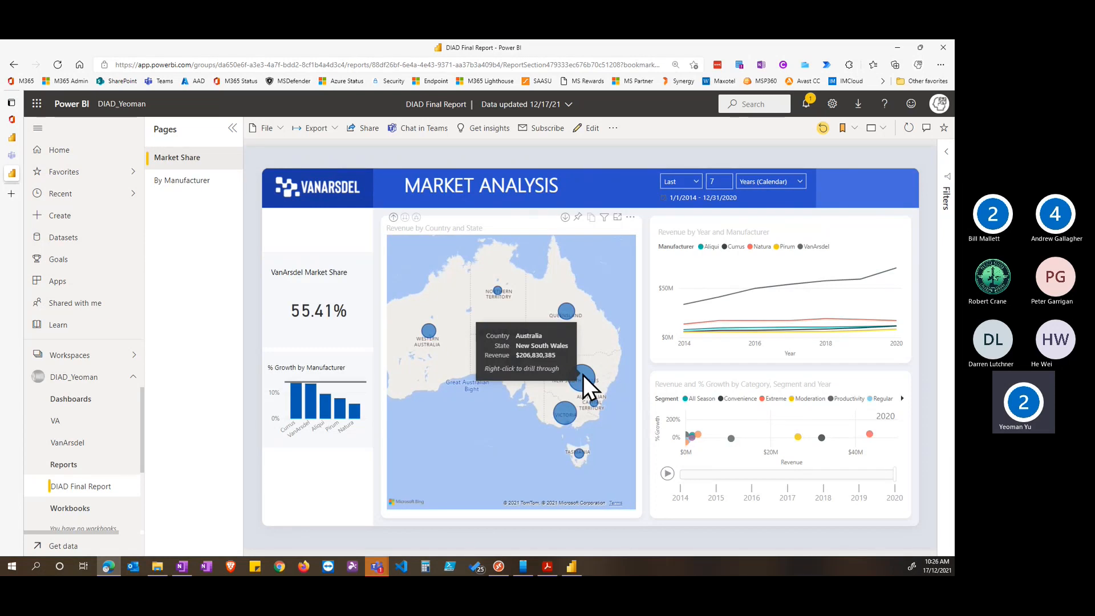
pyautogui.click(393, 217)
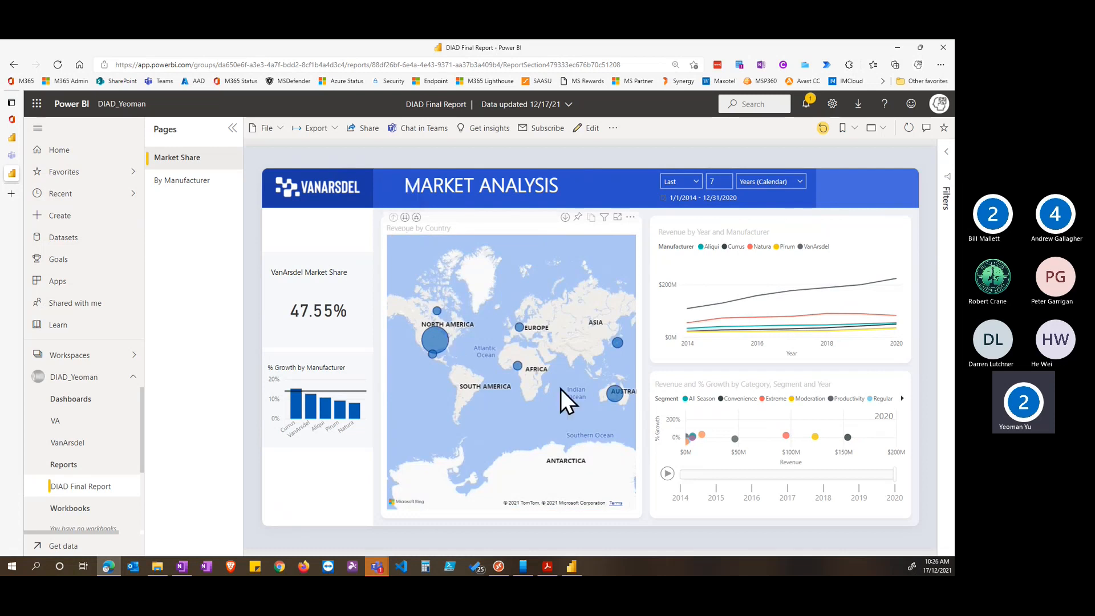
pyautogui.rightClick(615, 392)
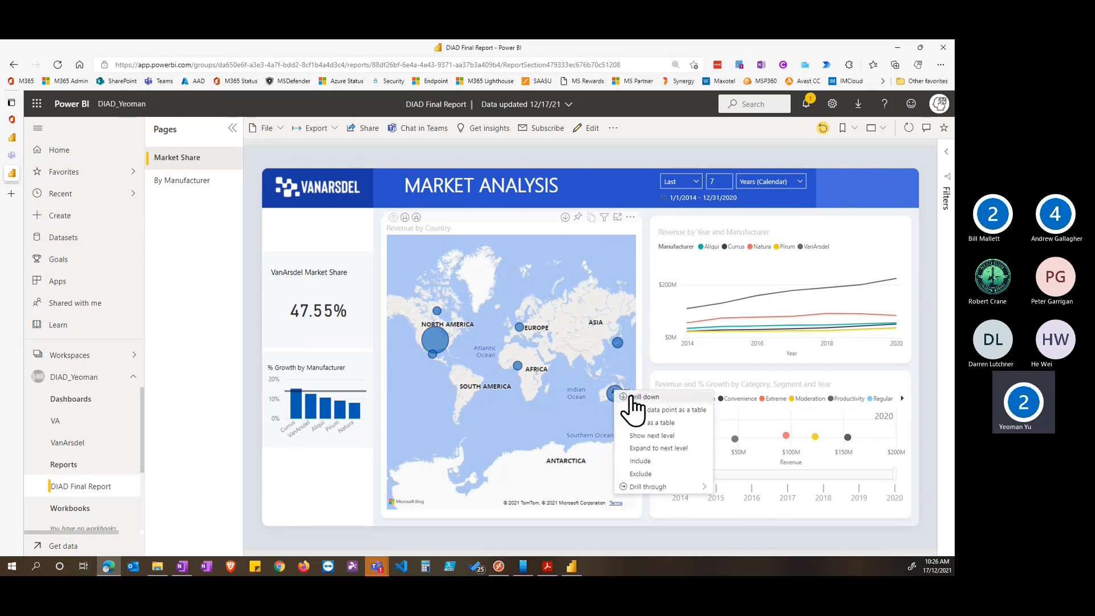
pyautogui.click(630, 402)
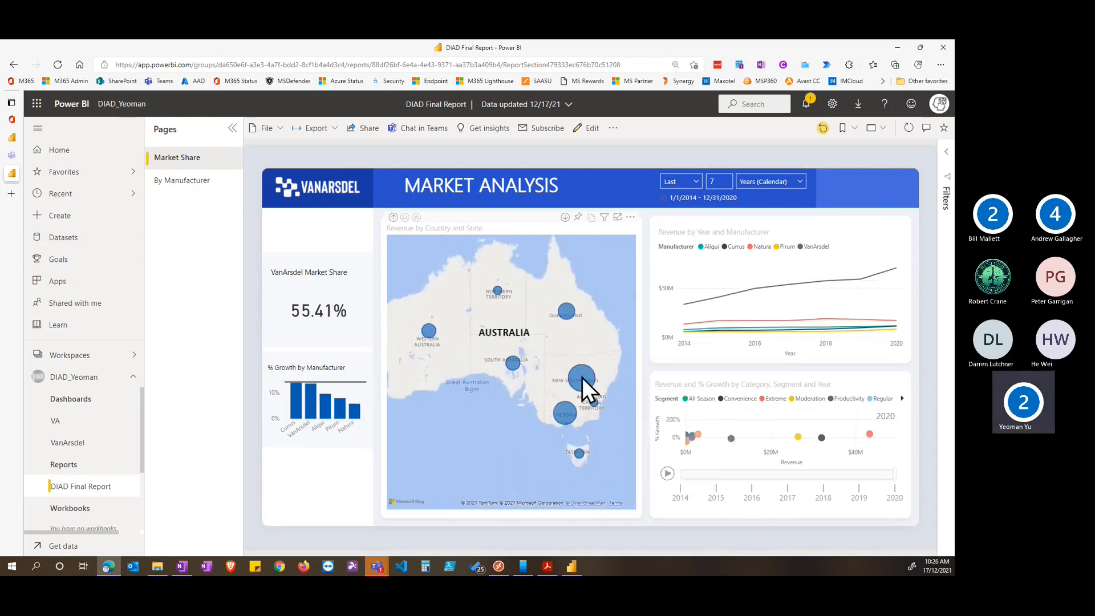
# Drill through from the New South Wales bubble on the map to the By Manufacturer page
pyautogui.rightClick(582, 378)
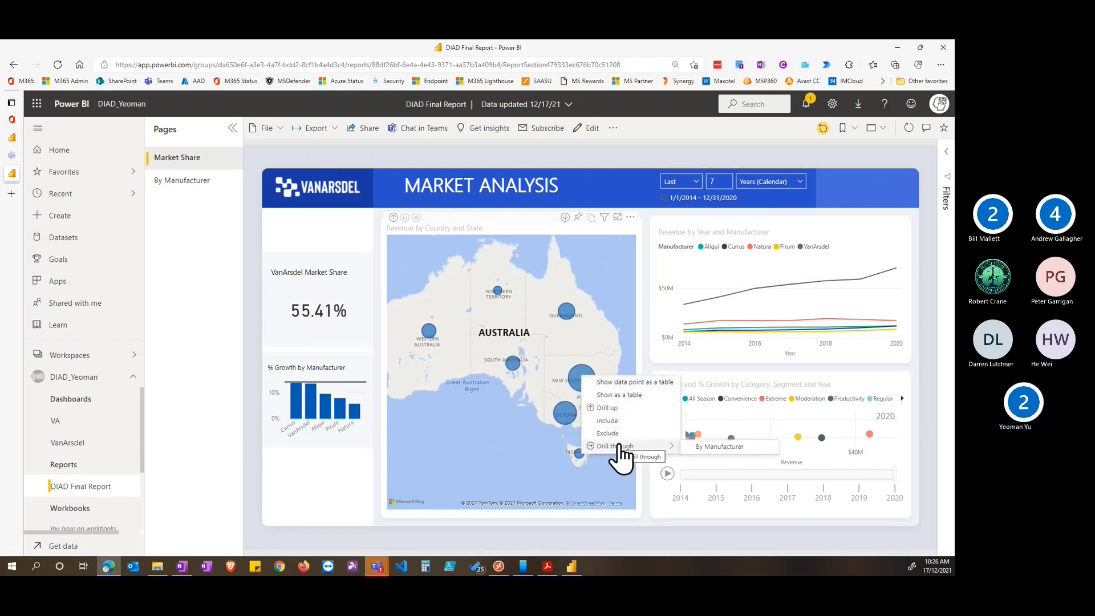
pyautogui.moveTo(624, 454)
pyautogui.click(707, 447)
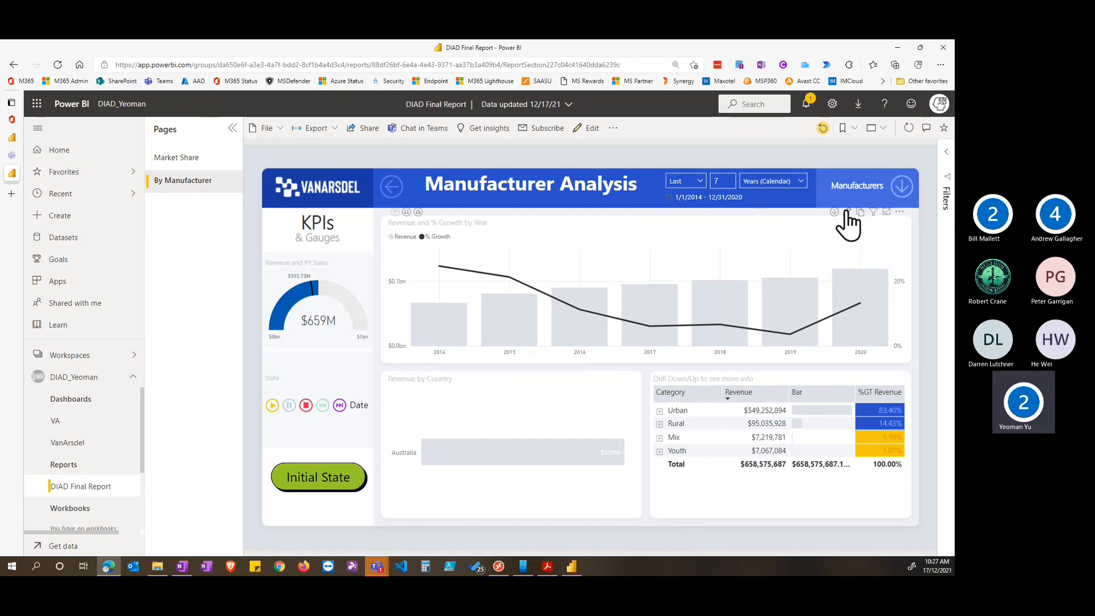
# Pin the Revenue and % Growth by Year chart to the existing VA dashboard
pyautogui.click(847, 211)
pyautogui.click(572, 349)
pyautogui.click(572, 367)
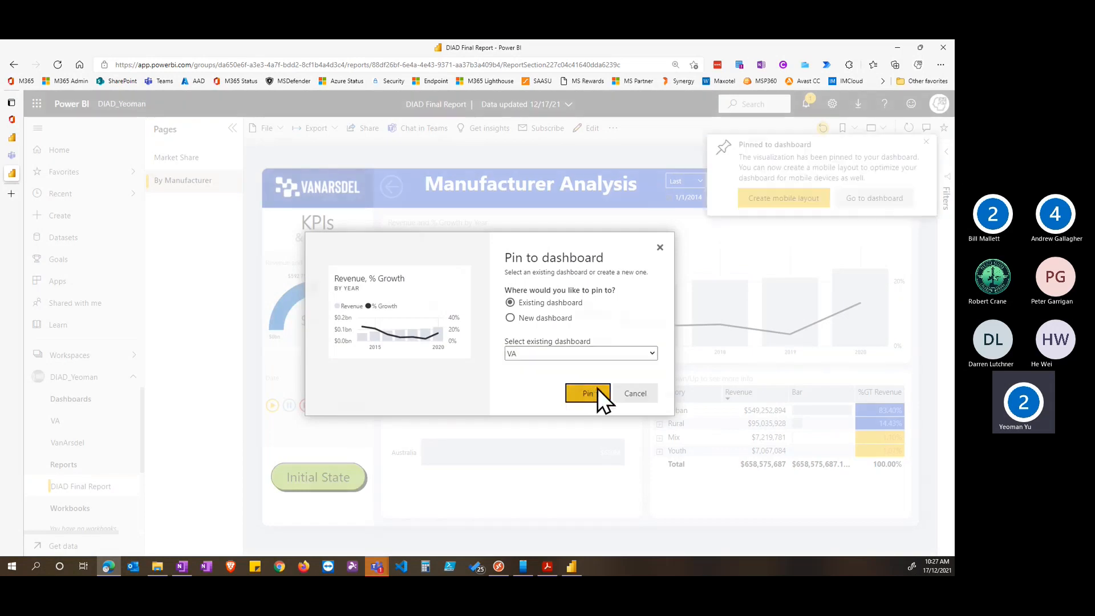
pyautogui.click(593, 392)
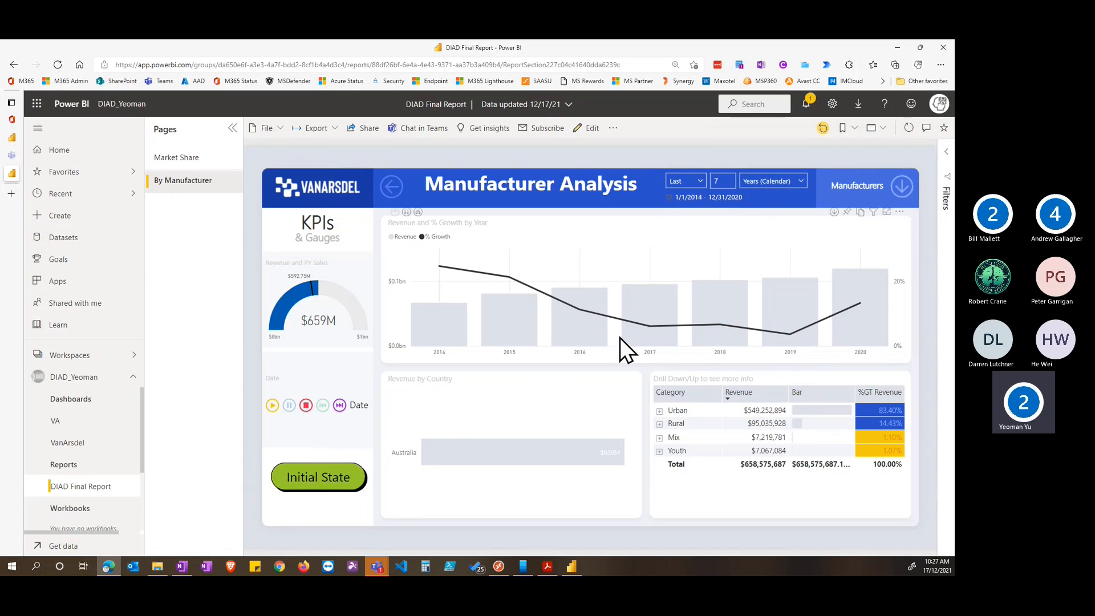
# View the VanArsdel dashboard in the DIAD workspace and open the VanArsdel dashboard in My workspace
pyautogui.click(70, 443)
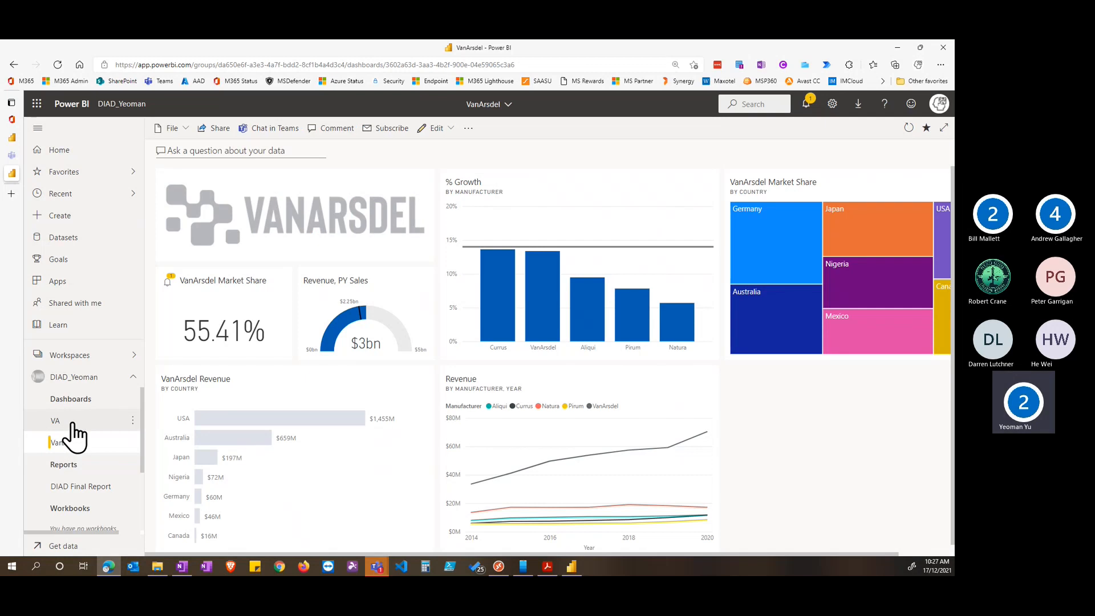
pyautogui.click(72, 425)
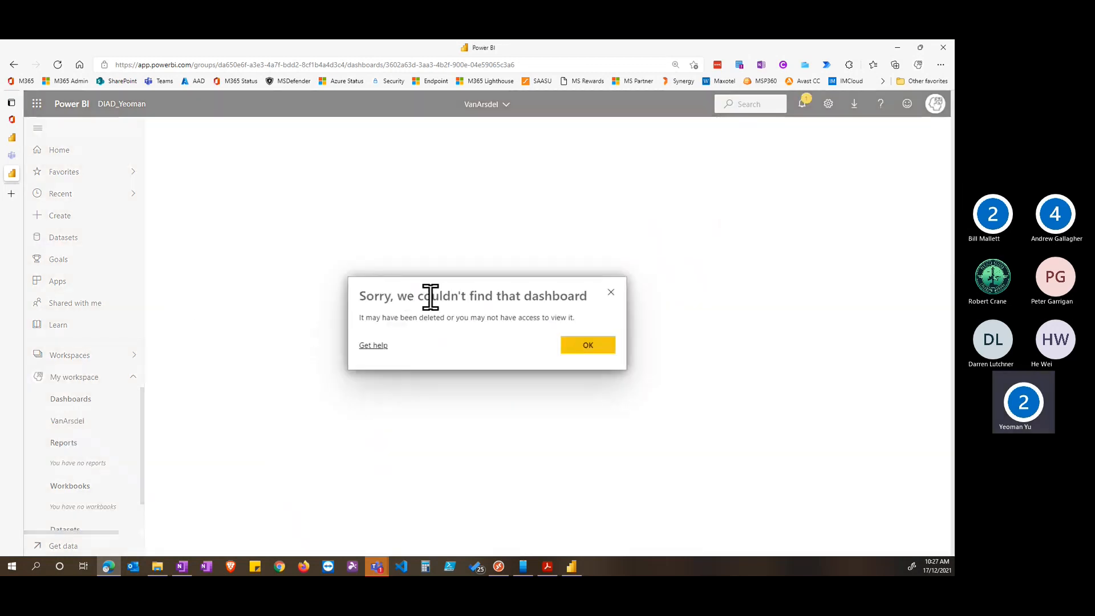
pyautogui.click(566, 346)
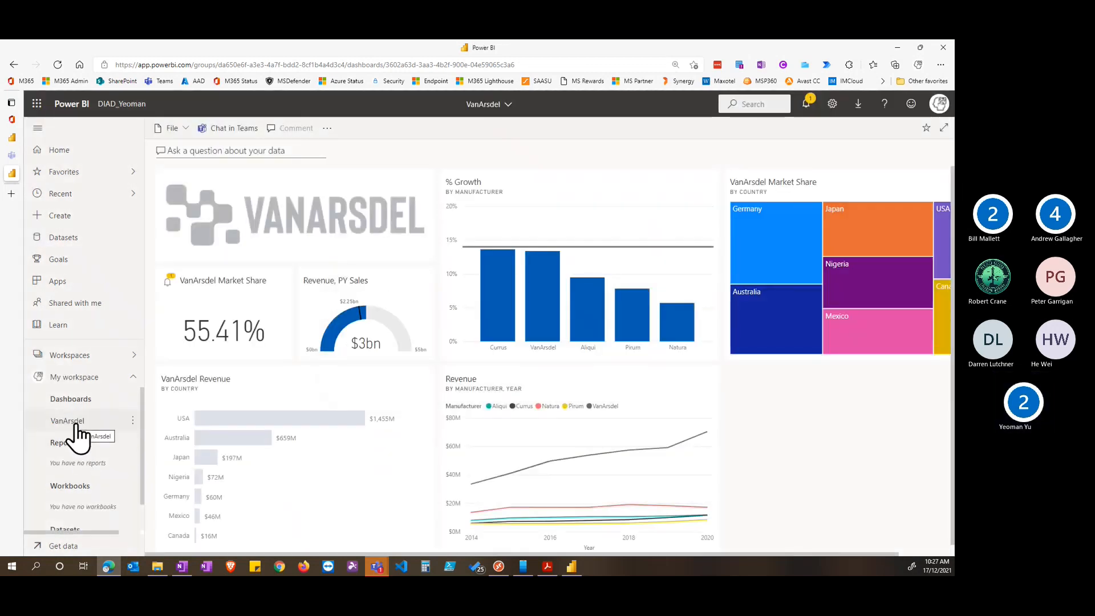
pyautogui.click(77, 425)
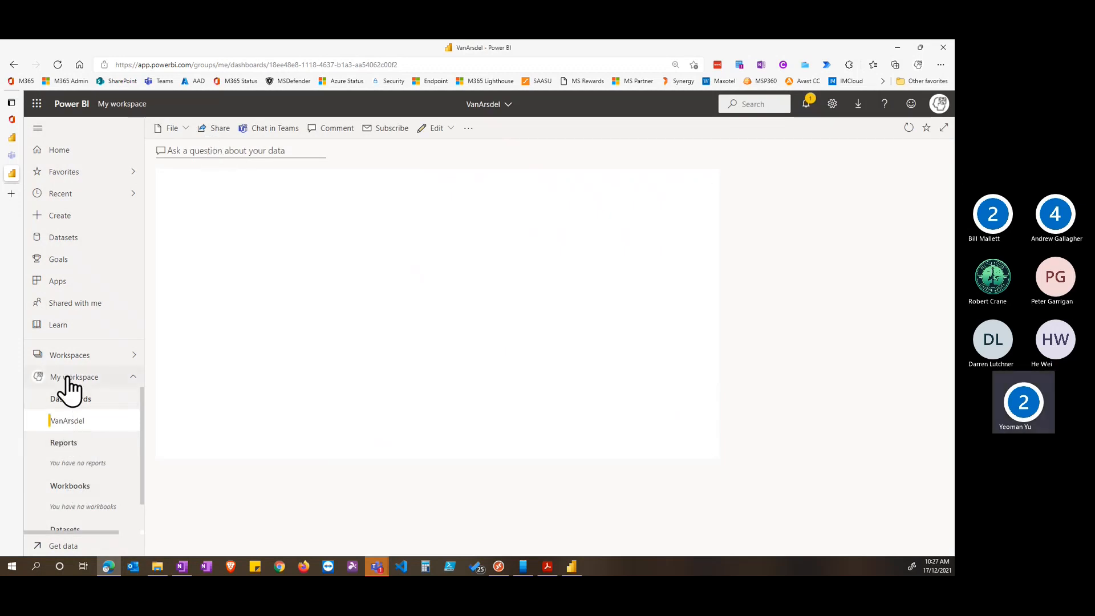
# Switch to the DIAD workspace and open its VanArsdel dashboard
pyautogui.click(127, 355)
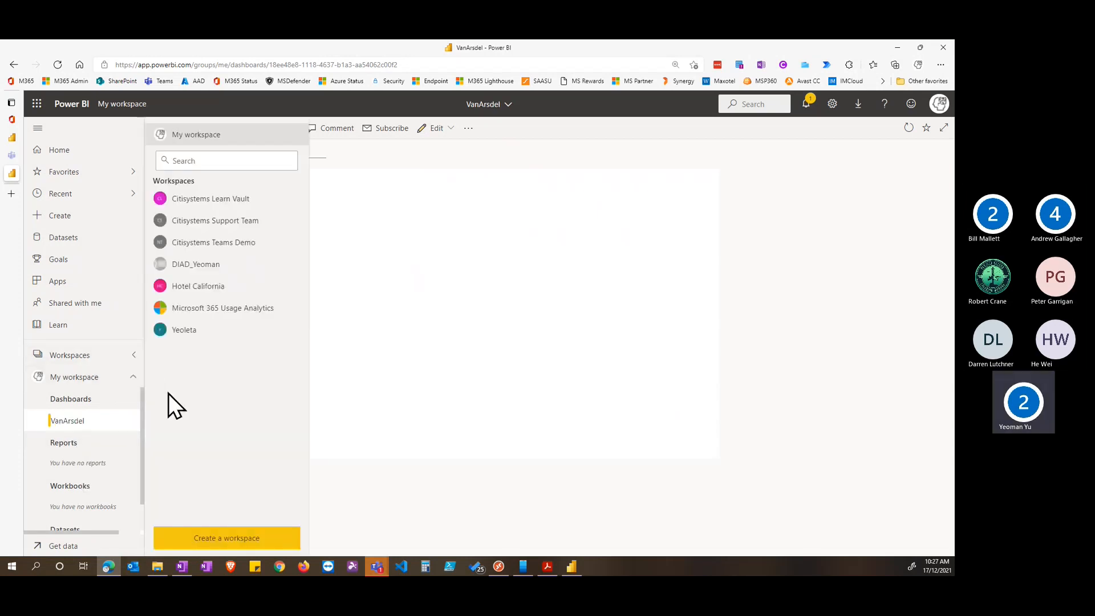
pyautogui.click(205, 265)
pyautogui.click(57, 444)
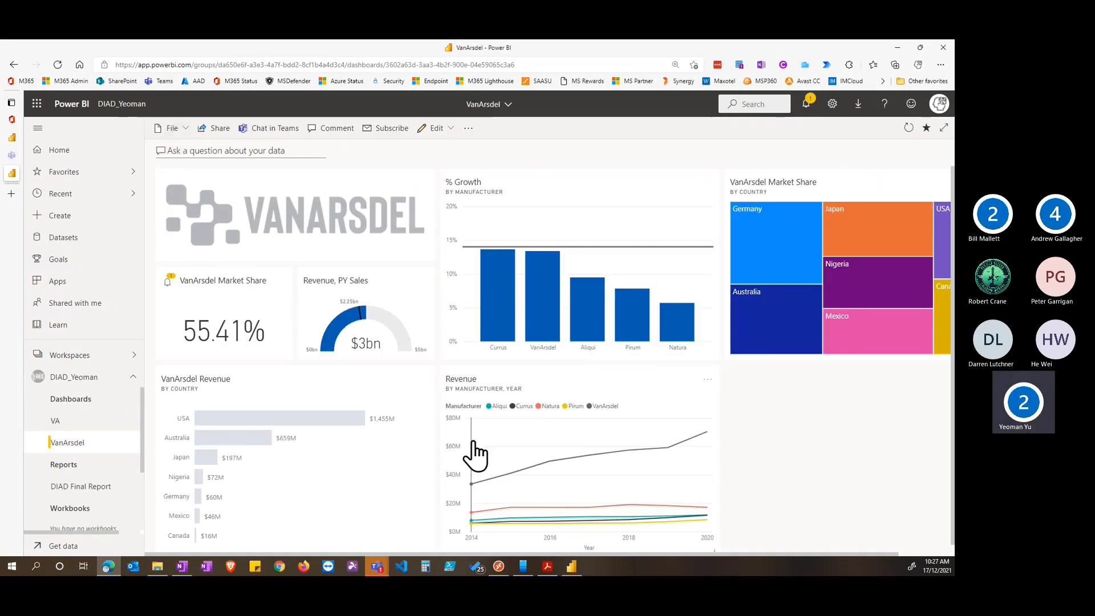
# Ask the VanArsdel dashboard's Q&A for "VanArsdel market share"
pyautogui.moveTo(476, 446)
pyautogui.click(200, 150)
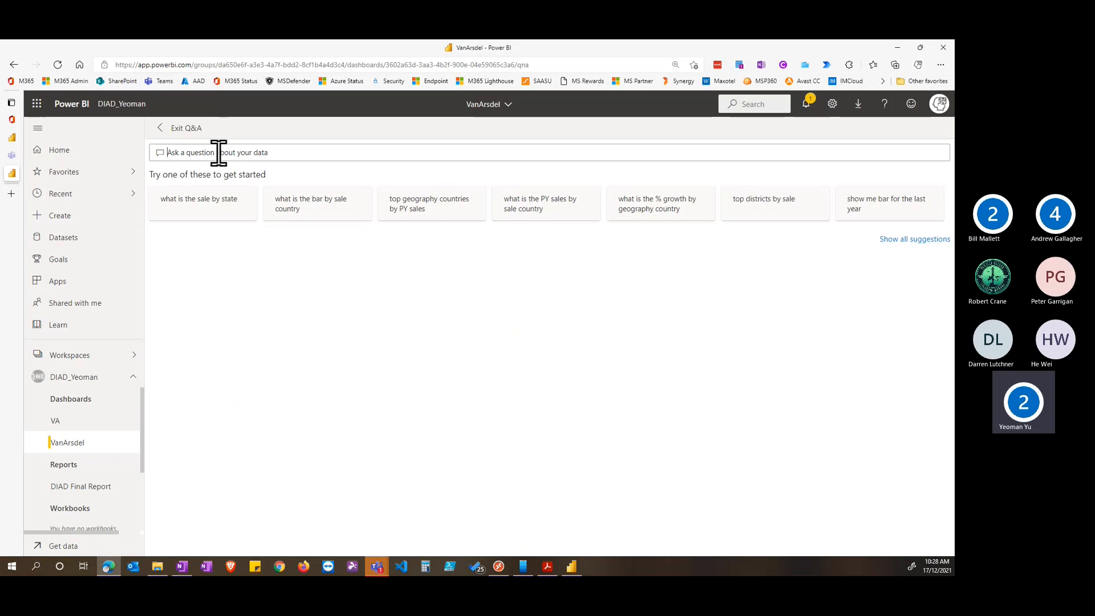
pyautogui.write('Van')
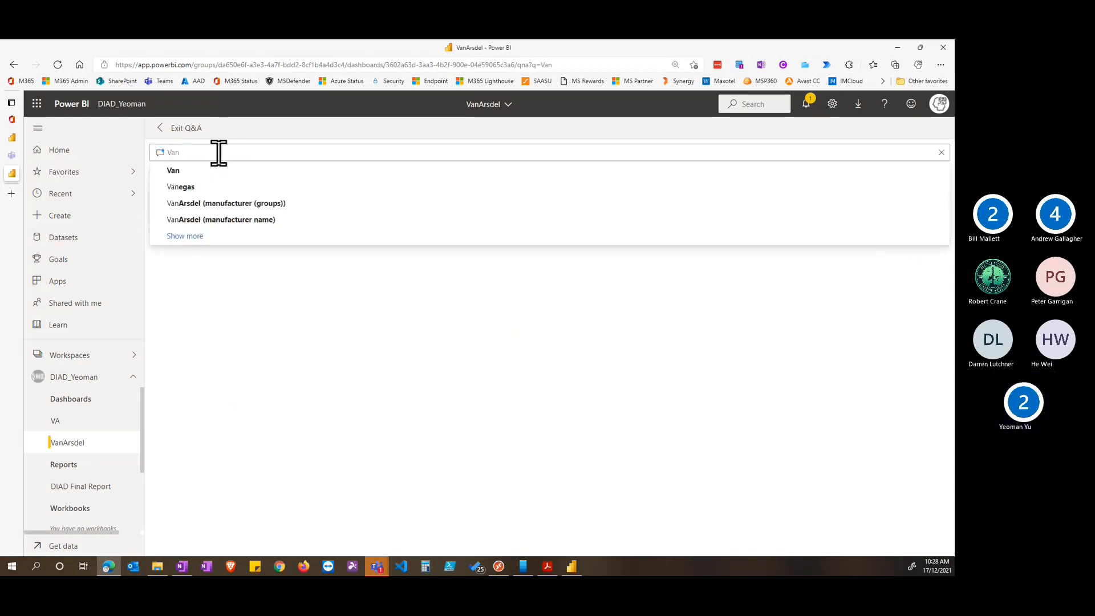
pyautogui.write('Arsd')
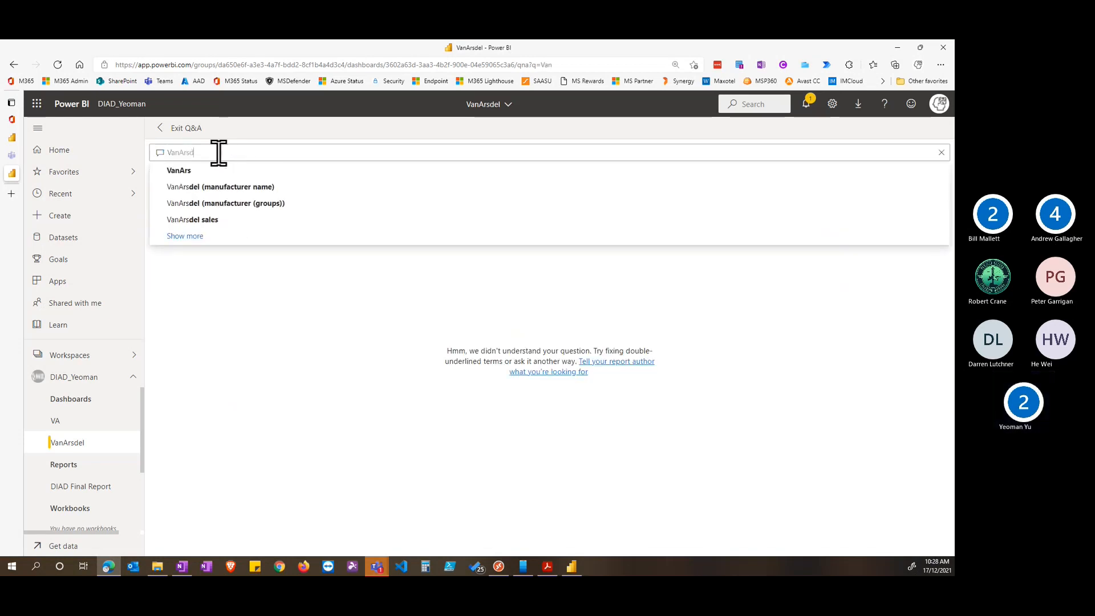
pyautogui.write('el mar')
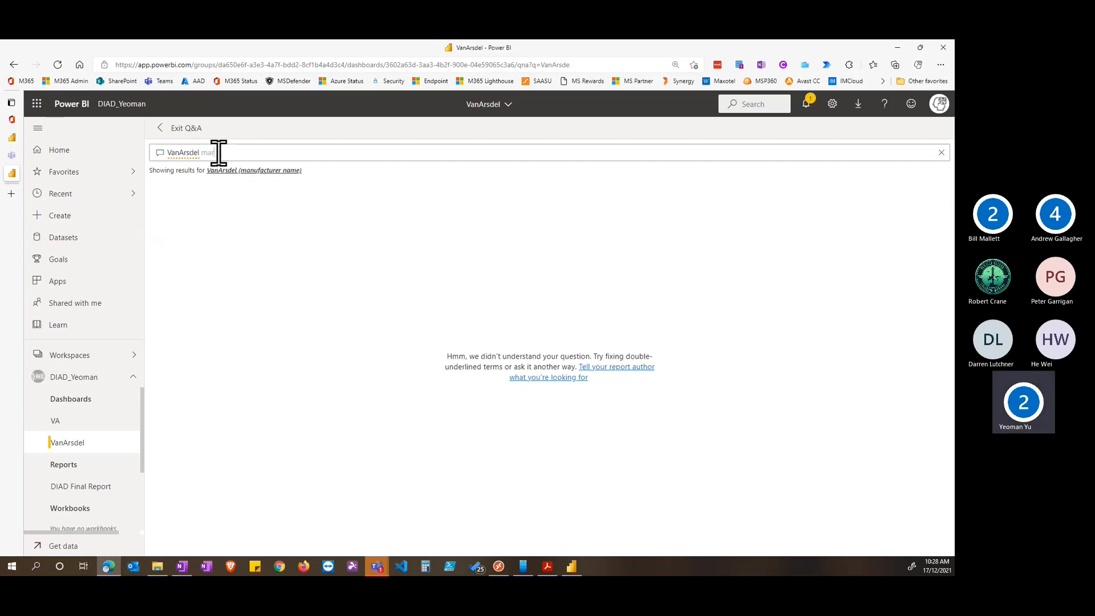
pyautogui.write('ket share')
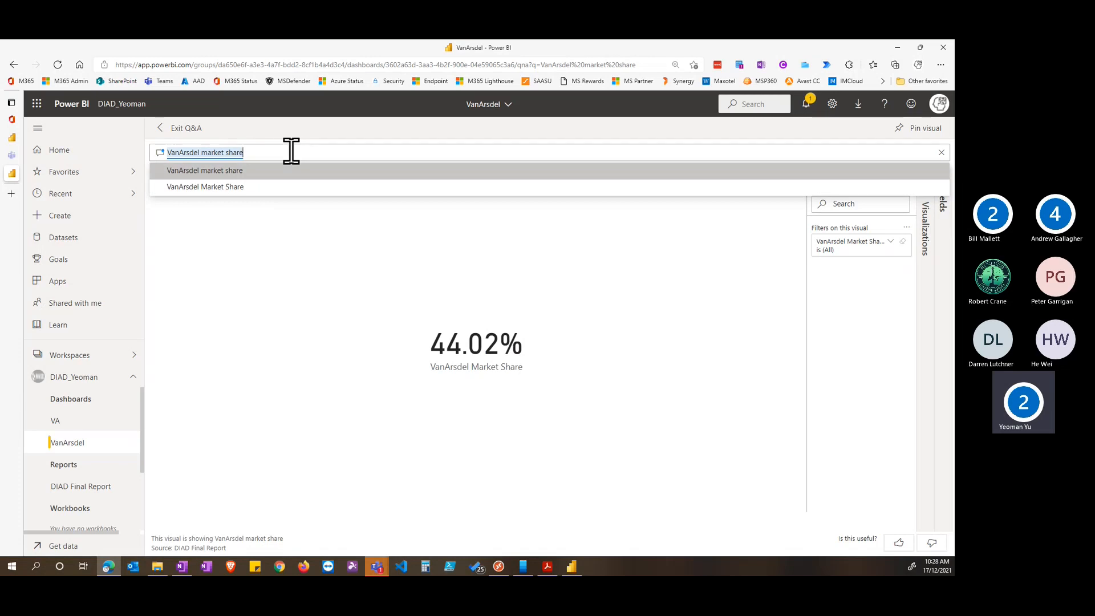
# Extend the Q&A question to "VanArsdel market share by country"
pyautogui.write('by')
pyautogui.press('BackSpace')
pyautogui.press('BackSpace')
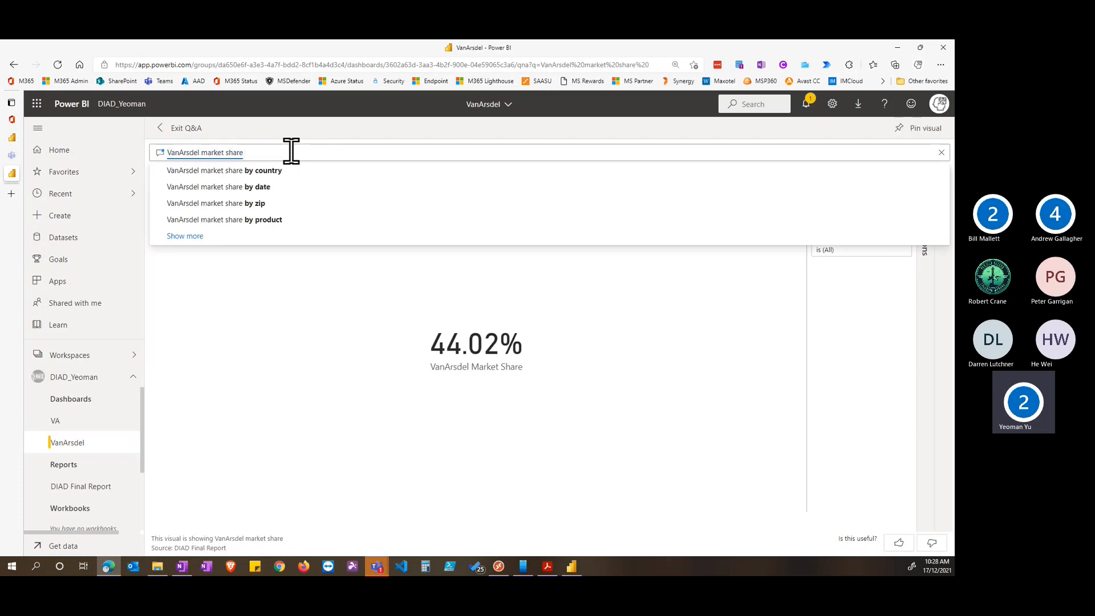
pyautogui.write('by country')
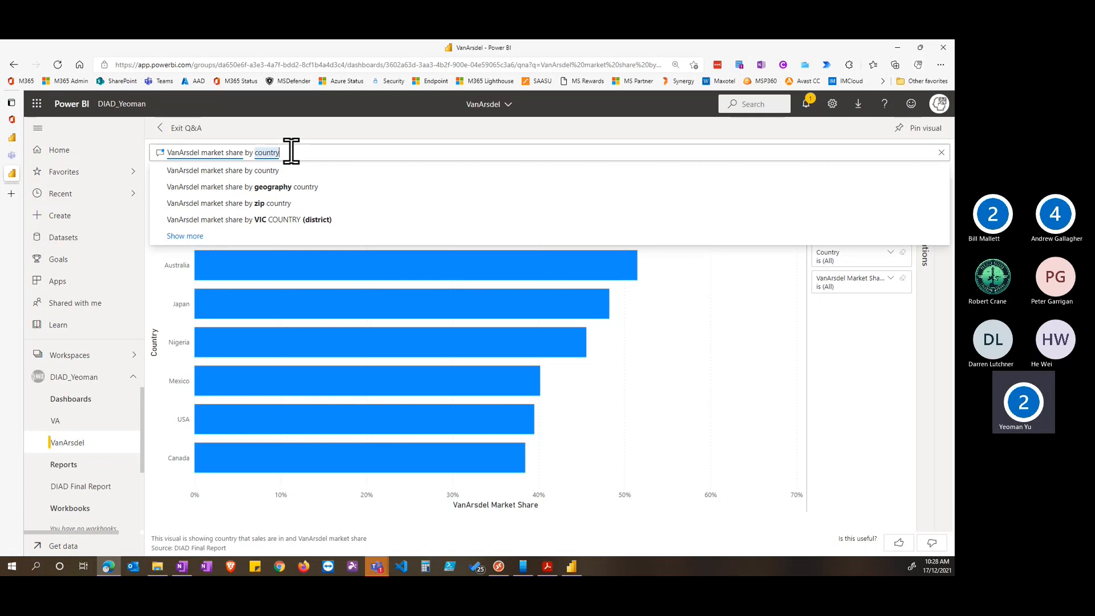
# Add "as treemap" to the Q&A question so the market share by country is drawn as a treemap
pyautogui.write('s')
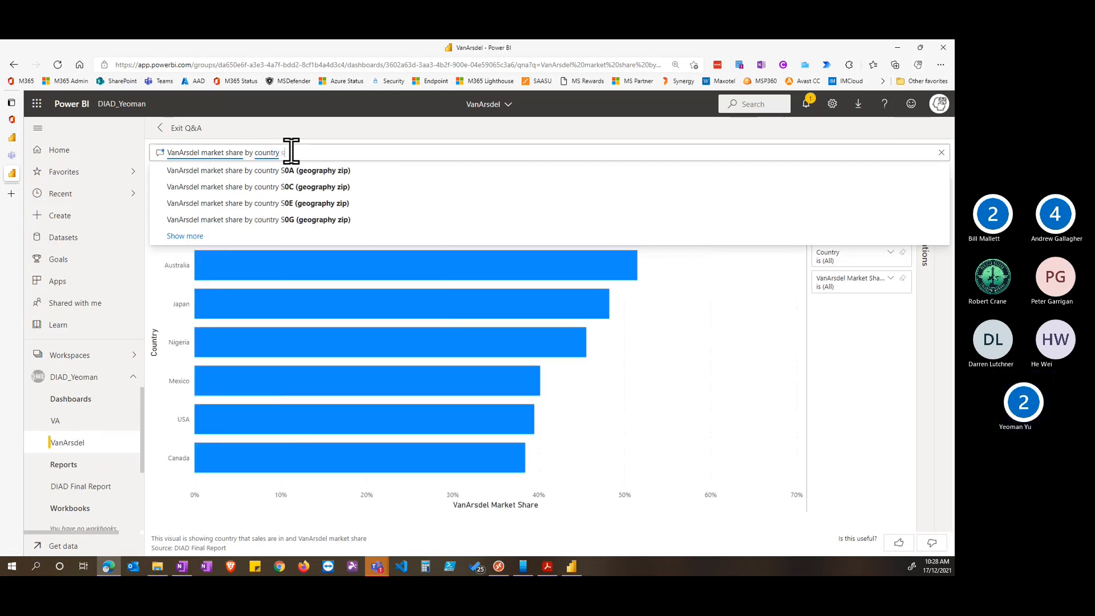
pyautogui.press('BackSpace')
pyautogui.write('as')
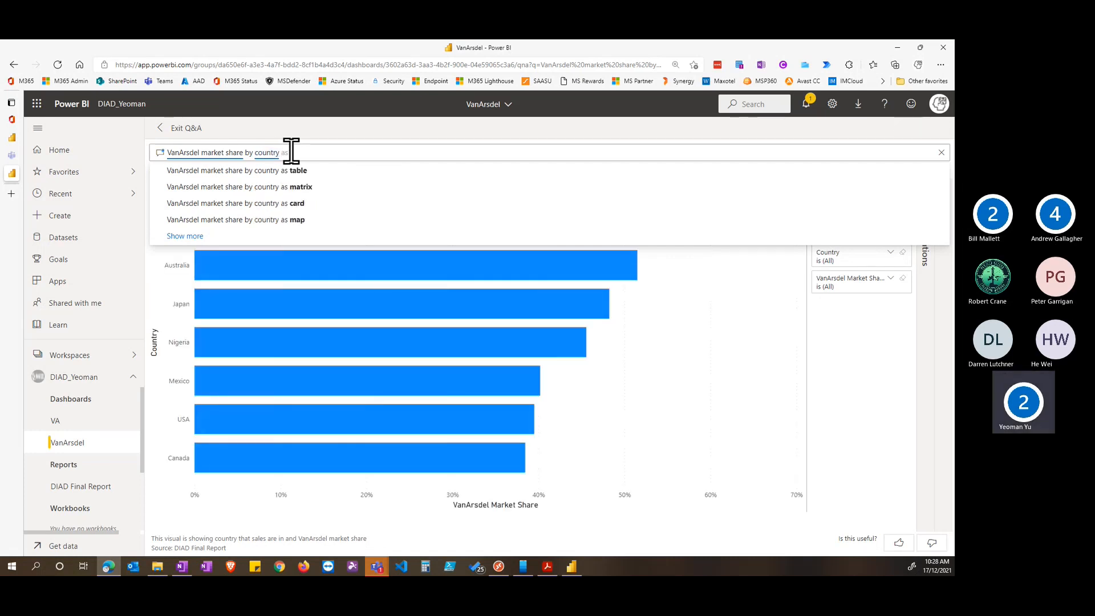
pyautogui.write(' reema')
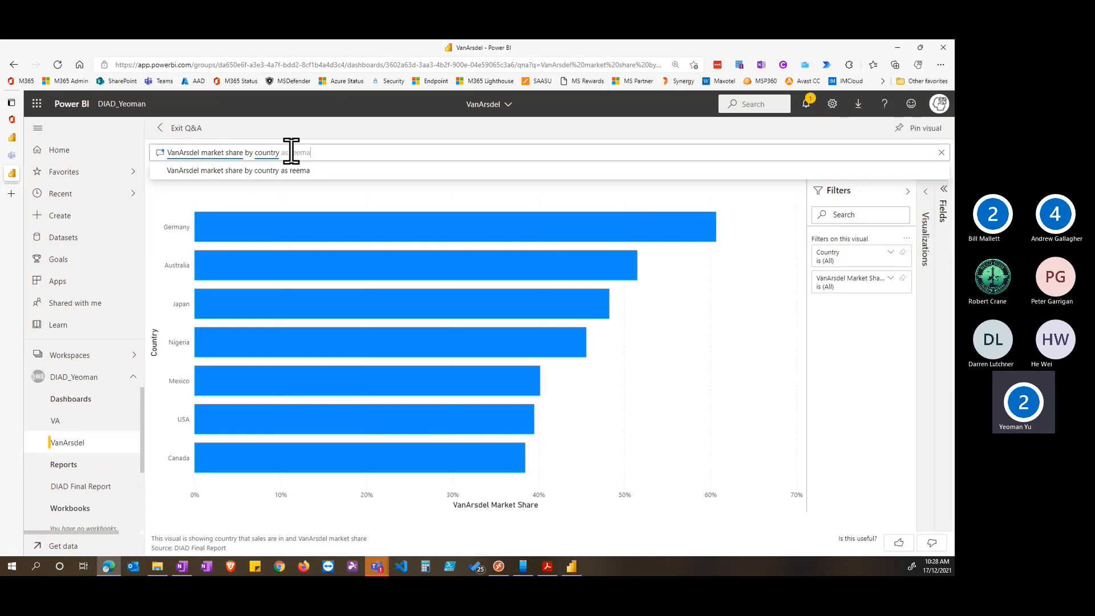
pyautogui.write('p')
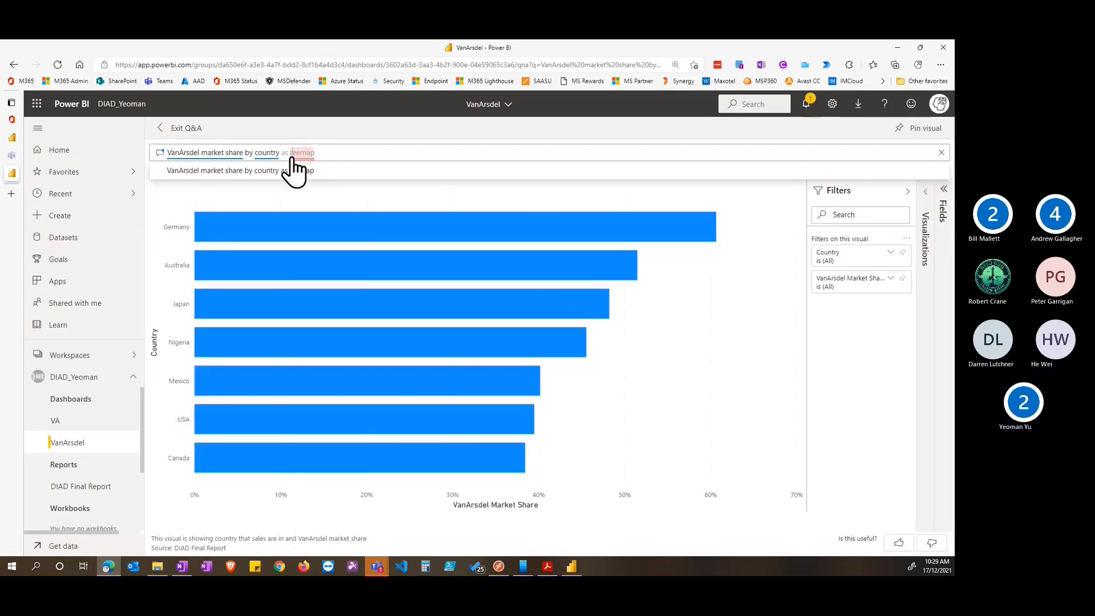
pyautogui.press('Left')
pyautogui.press('Left')
pyautogui.press('Left')
pyautogui.press('Left')
pyautogui.press('Left')
pyautogui.press('Left')
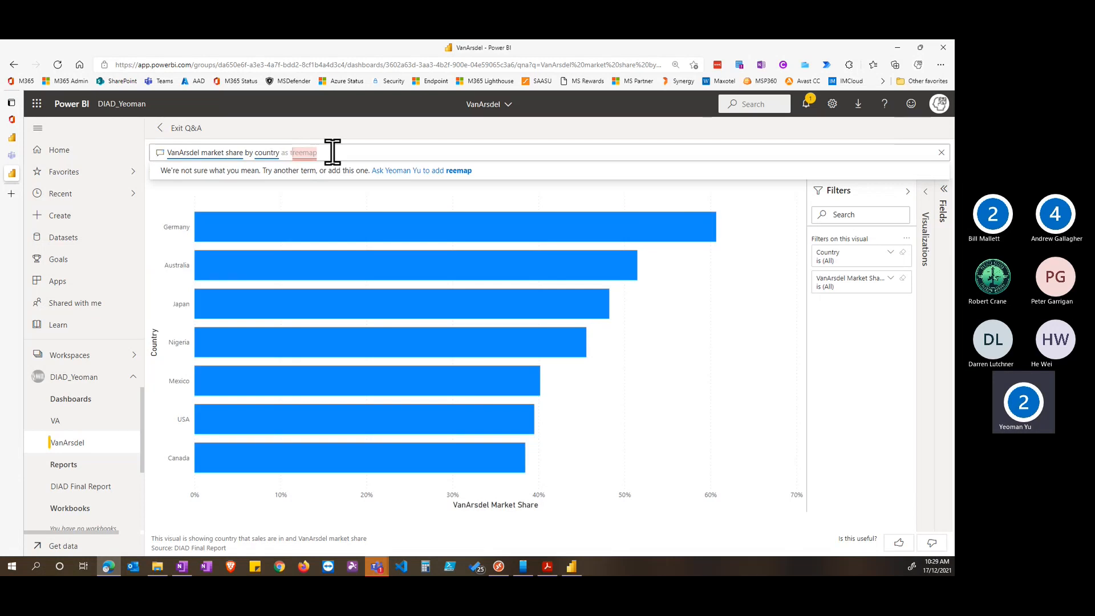
pyautogui.write('t')
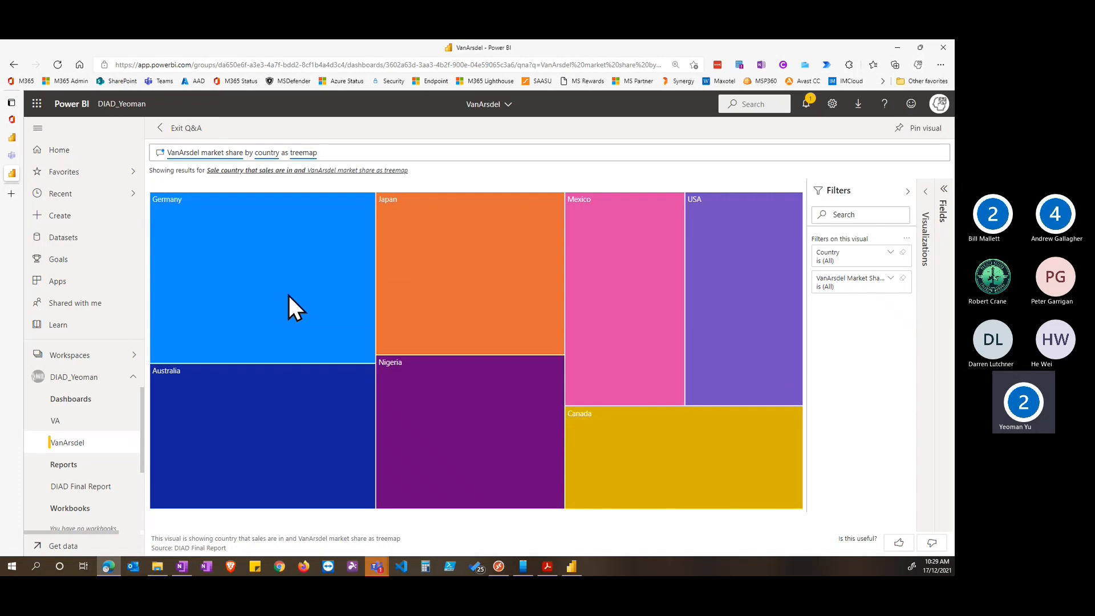
pyautogui.moveTo(289, 295)
# Exit Q&A and view the sharing options for the VanArsdel dashboard without granting access
pyautogui.click(161, 128)
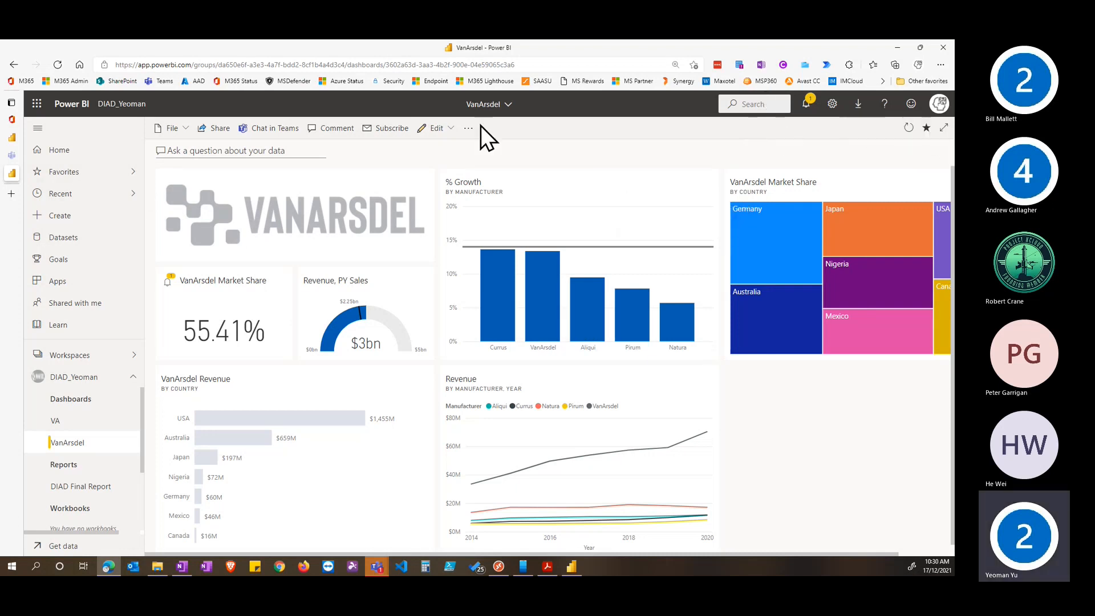
pyautogui.click(219, 129)
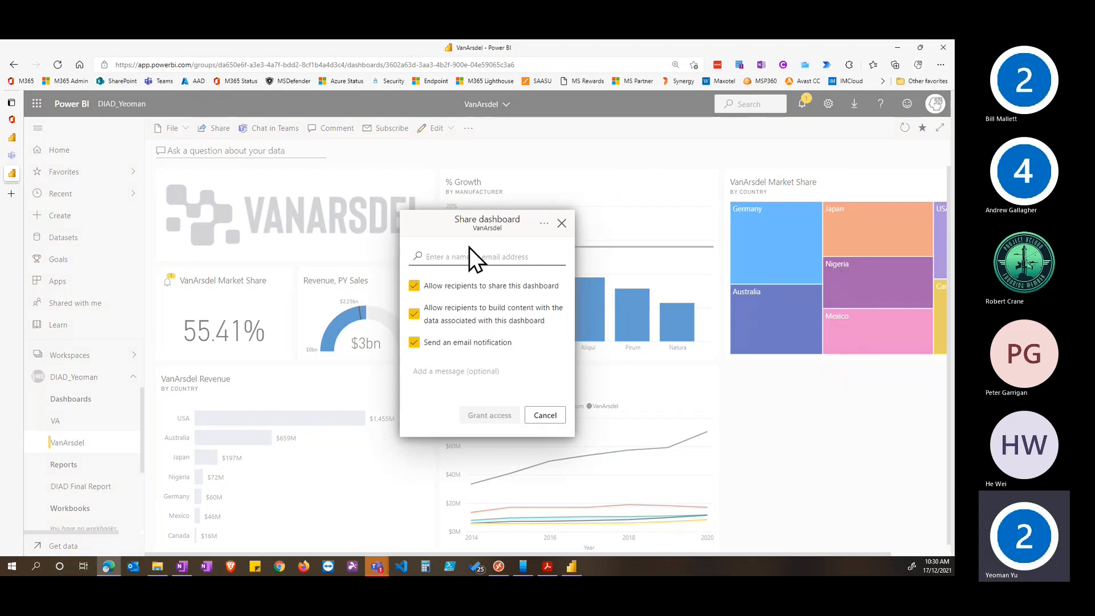
pyautogui.click(562, 224)
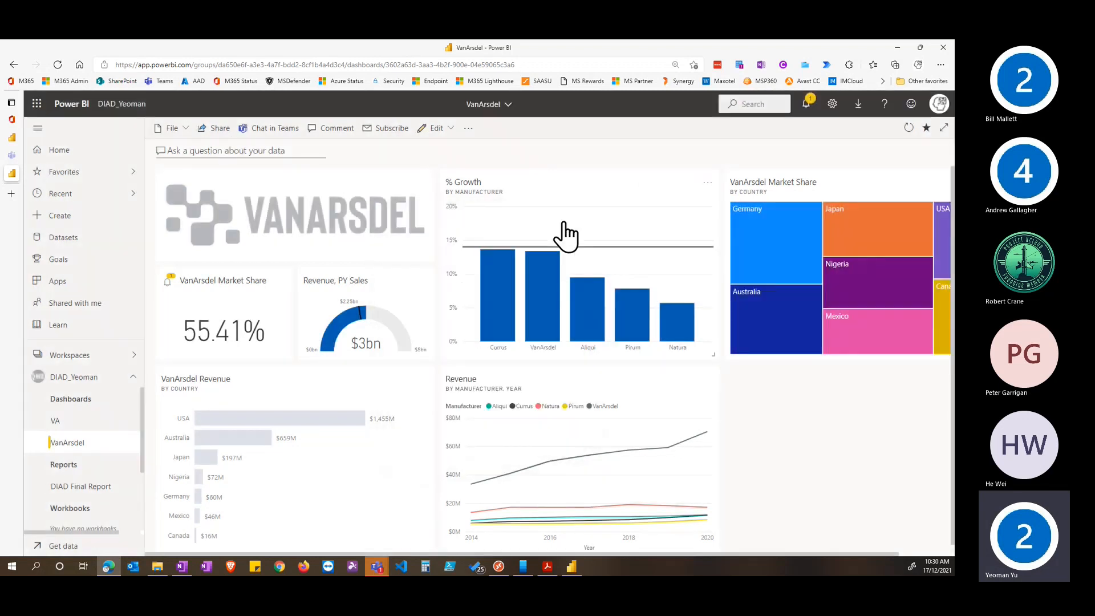
# Switch to Microsoft Teams to view the DIAD Final Report, and bring up the mirrored mobile device showing the VanArsdel dashboard
pyautogui.click(12, 155)
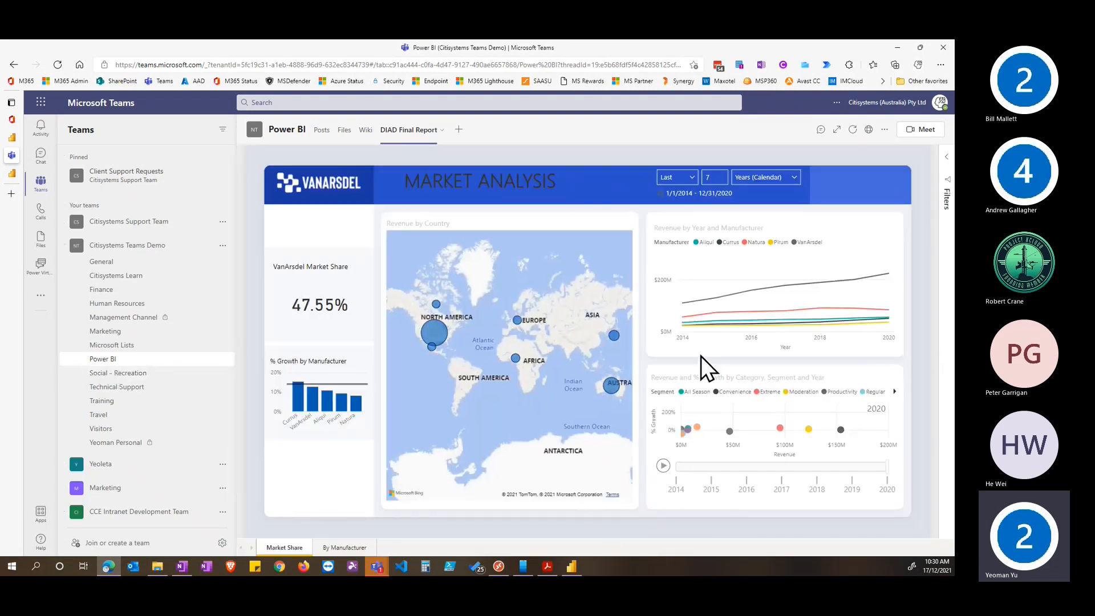
pyautogui.click(522, 566)
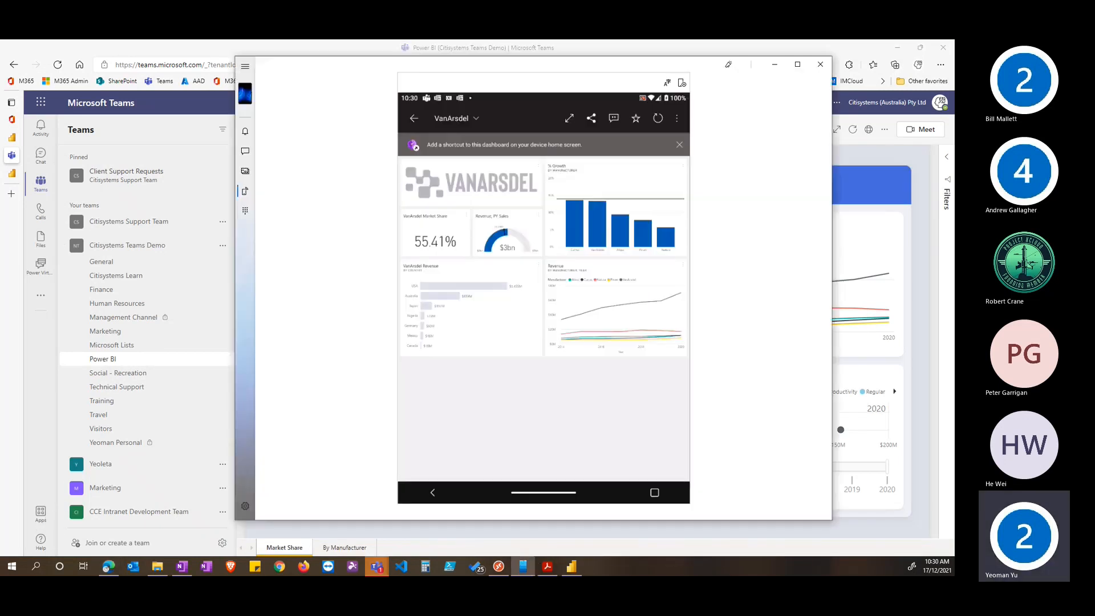